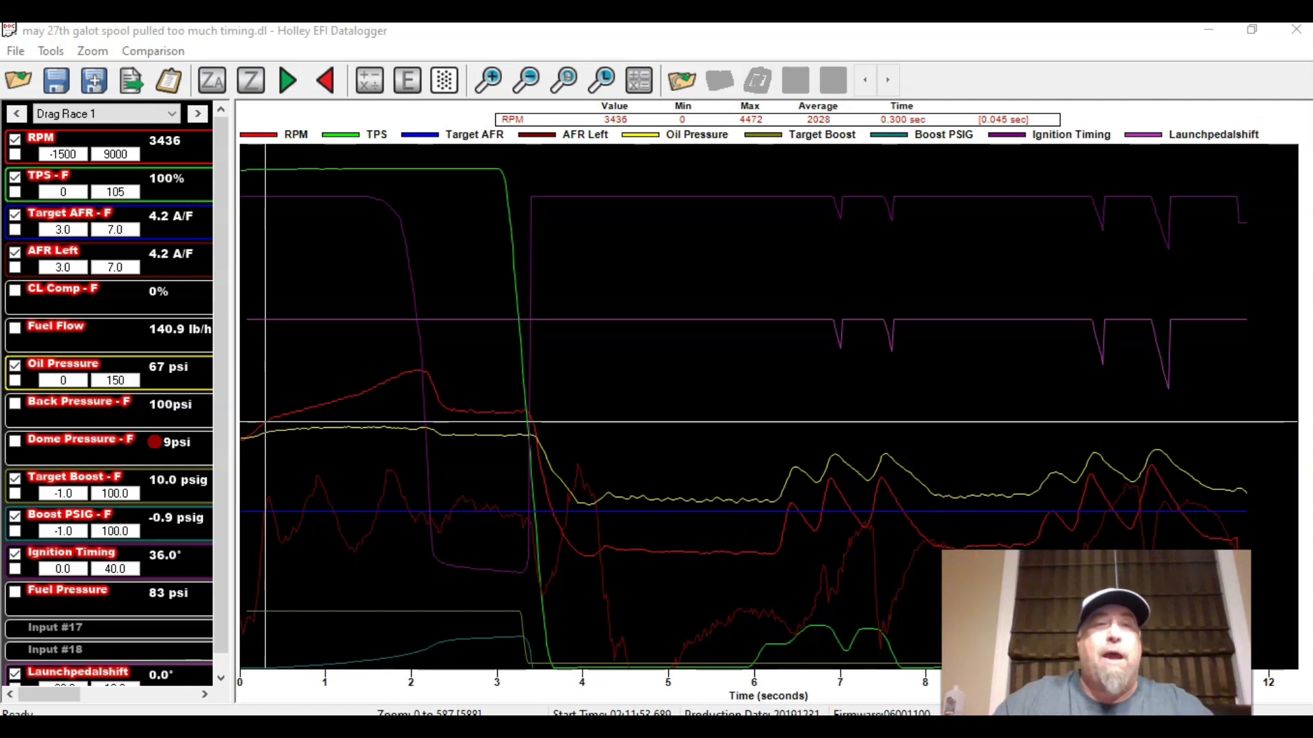
Step the datalog cursor from 0.3 s to about 2.1 s, where timing falls to 25.2° at 2.4 psig.
left_click(263, 424)
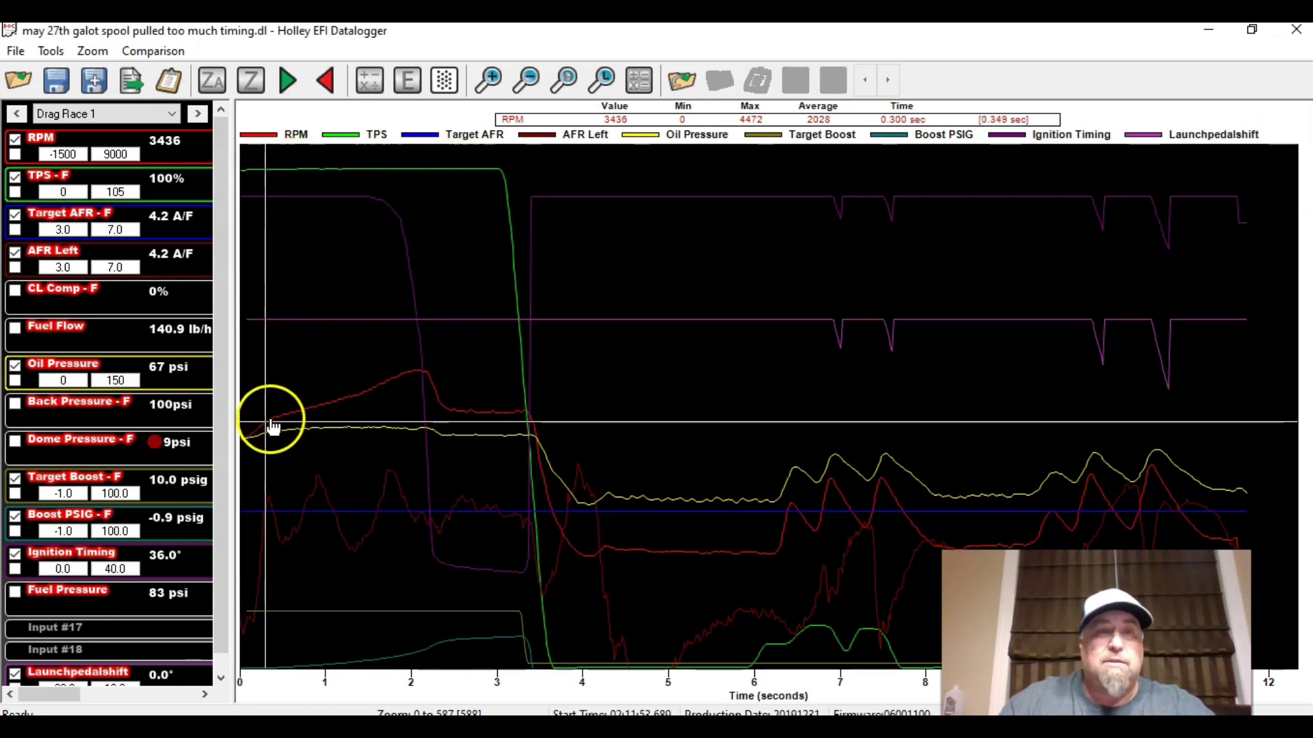
key("Right")
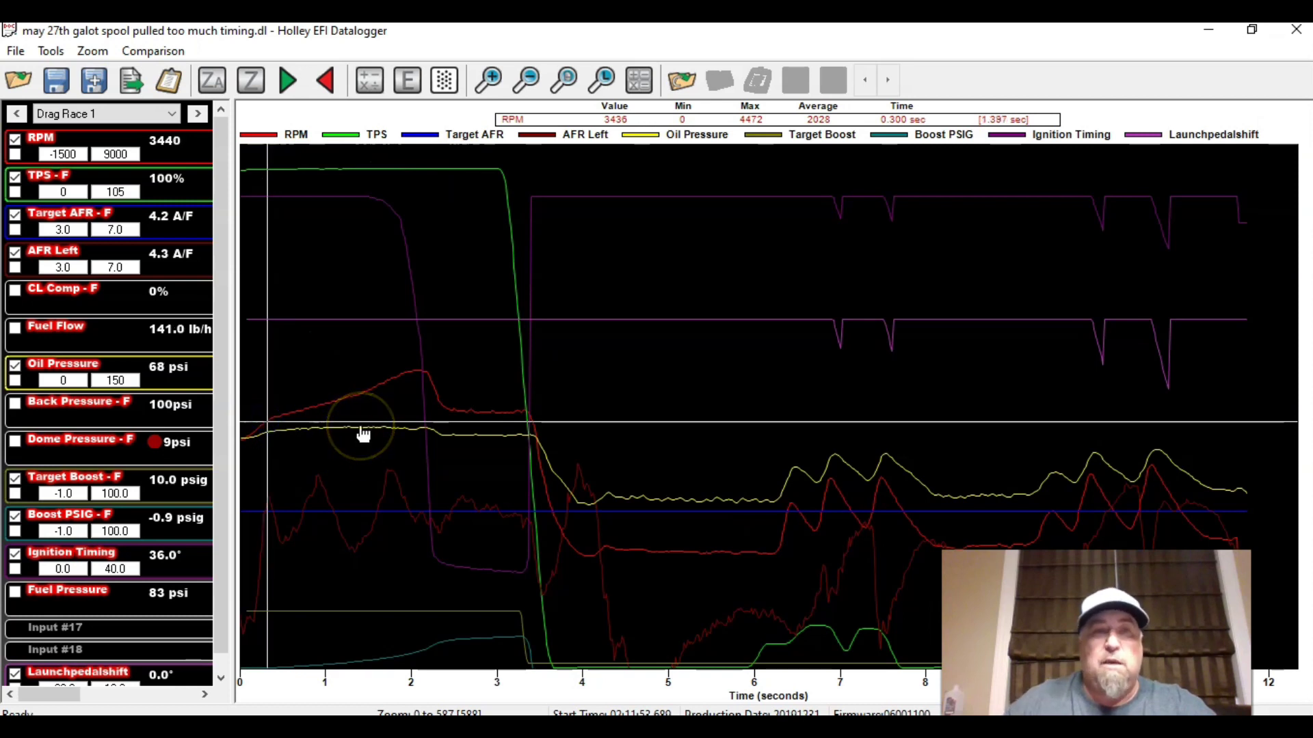
key("Right")
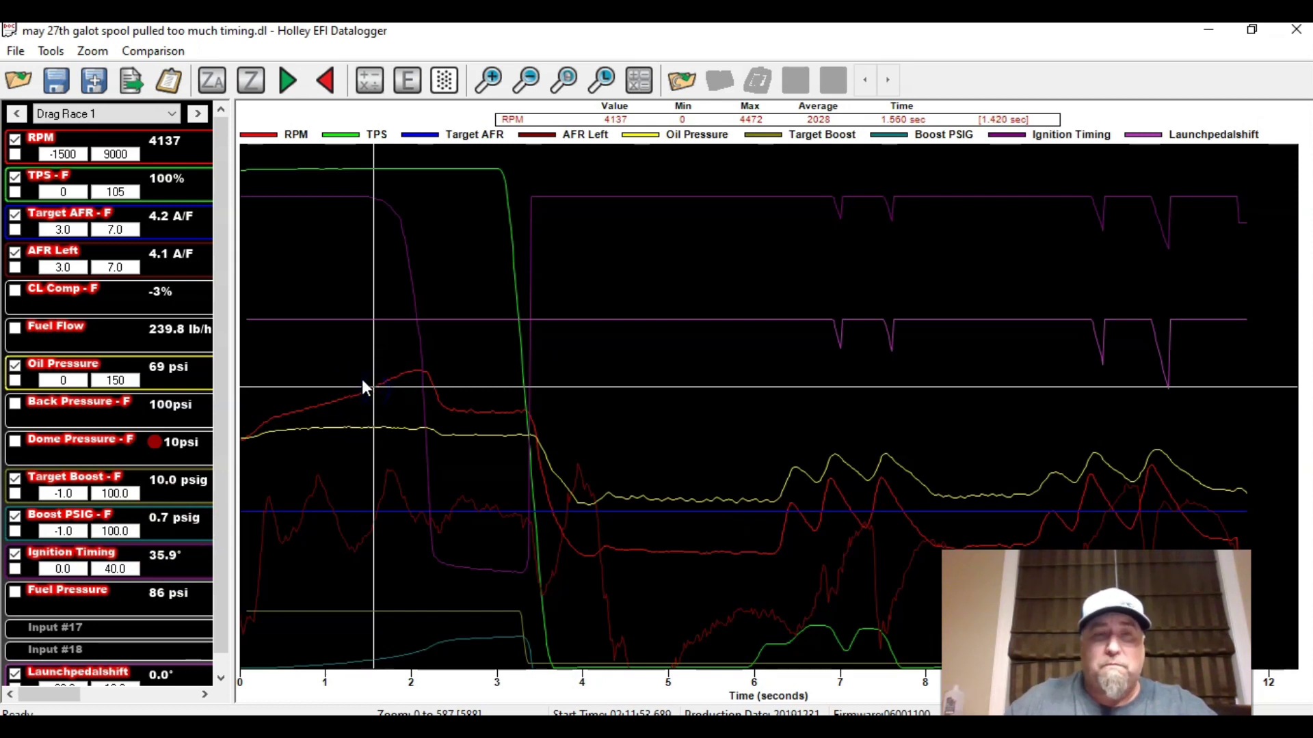
key("Right")
key("Right")
key("Right")
key("Right")
key("Right")
key("Right")
key("Right")
key("Right")
key("Right")
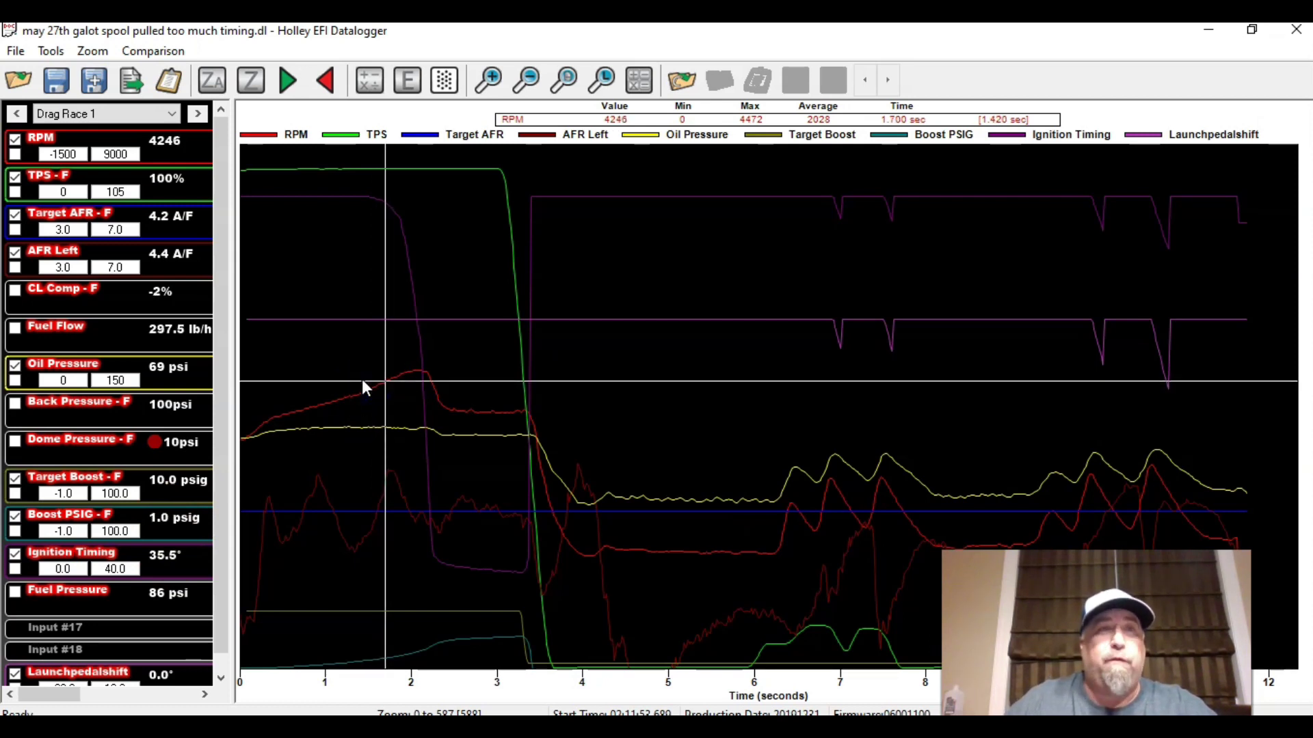
key("Right")
key("Right")
key("Right")
key("Right")
key("Right")
key("Right")
key("Right")
key("Right")
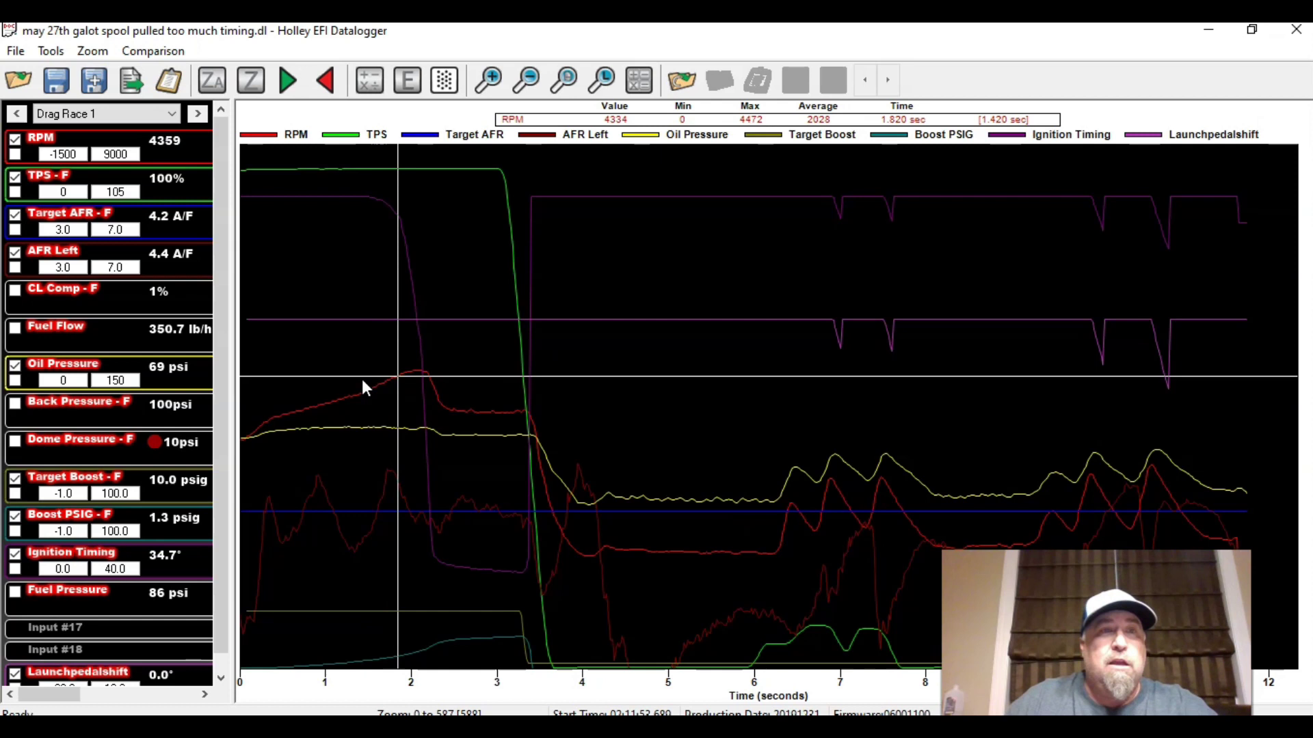
key("Right")
key("Right")
key("Right")
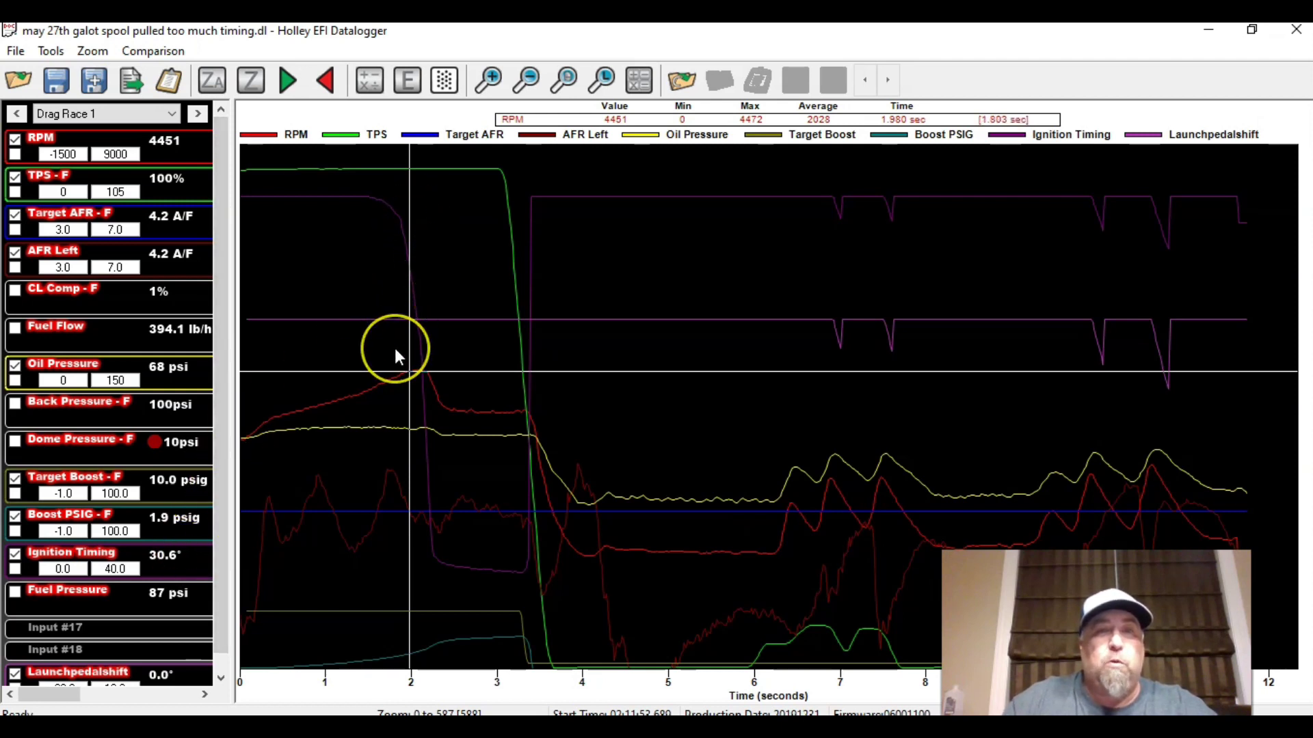
key("Right")
key("Right")
key("Right")
key("Right")
key("Right")
key("Right")
key("Right")
key("Right")
key("Right")
key("Right")
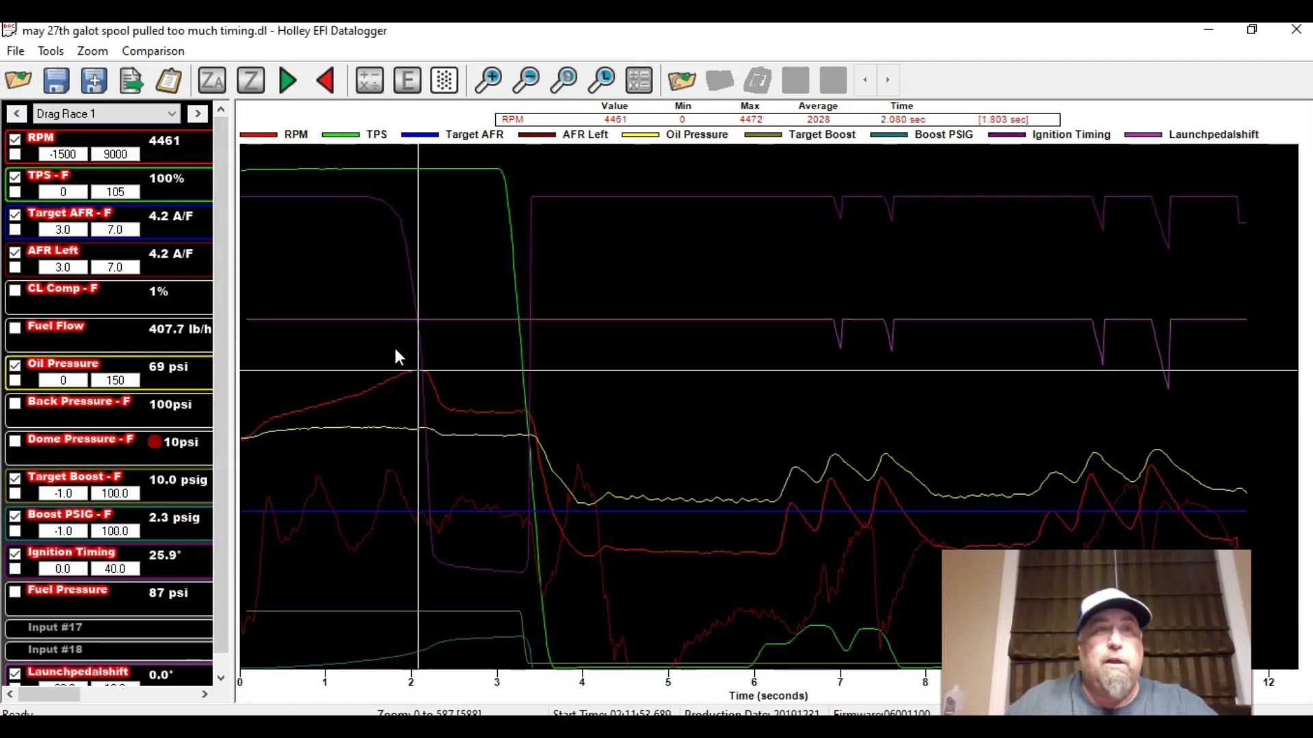
key("Right")
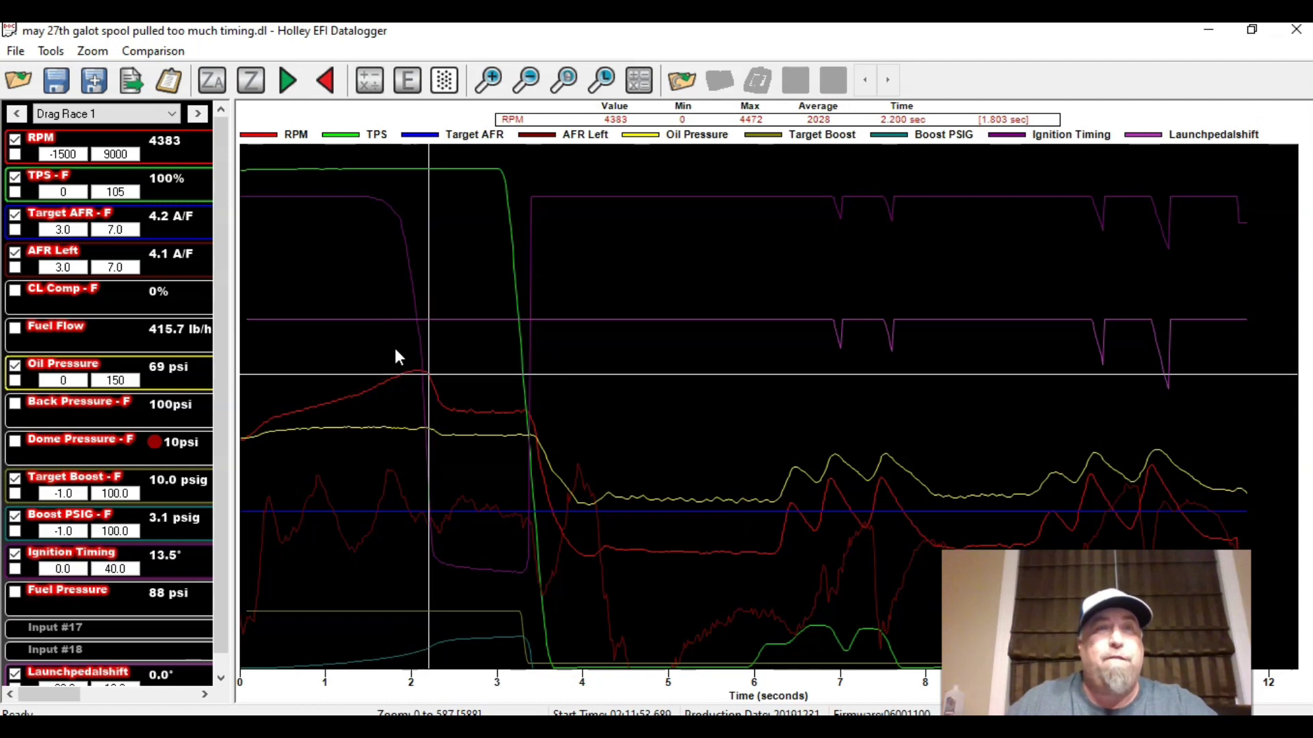
key("Right")
key("Left")
key("Left")
key("Left")
key("Left")
key("Left")
key("Left")
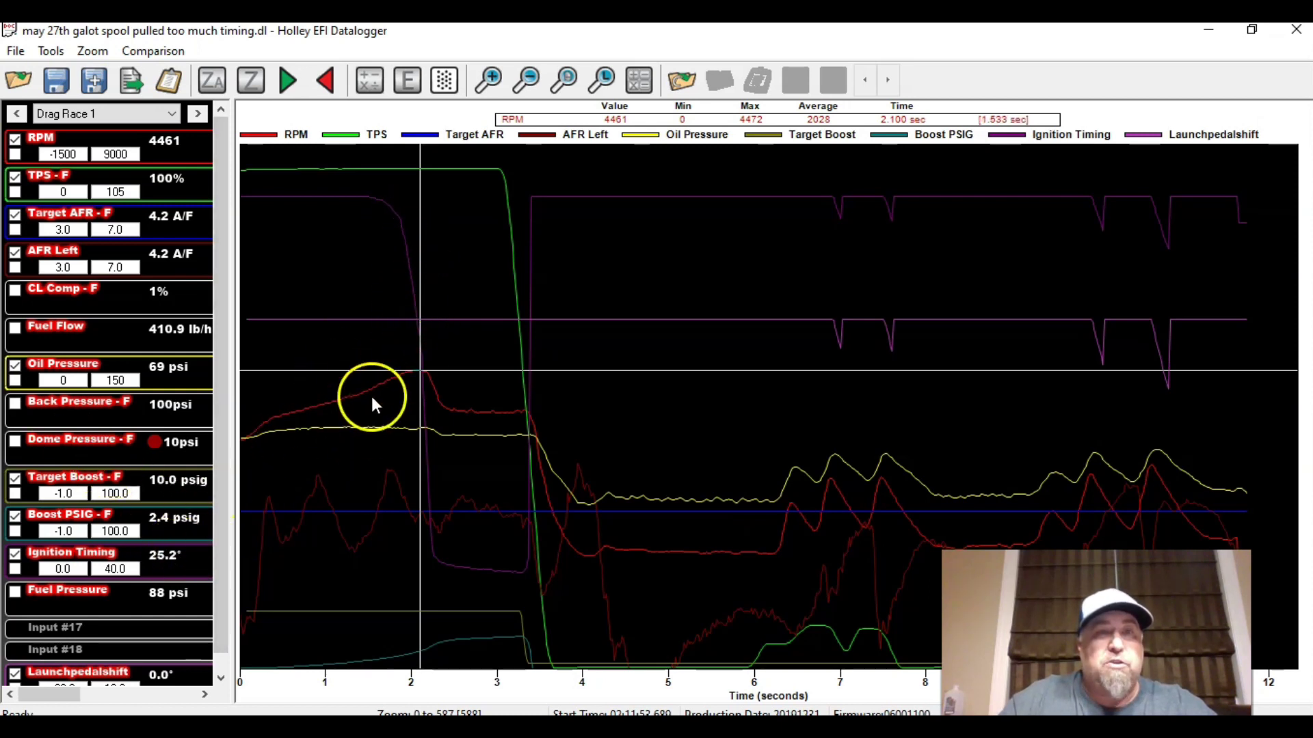
Step the cursor across 2.12–2.30 s, reading timing pulled to 8.3° at 3.9 psig and 3964 RPM.
left_click(422, 372)
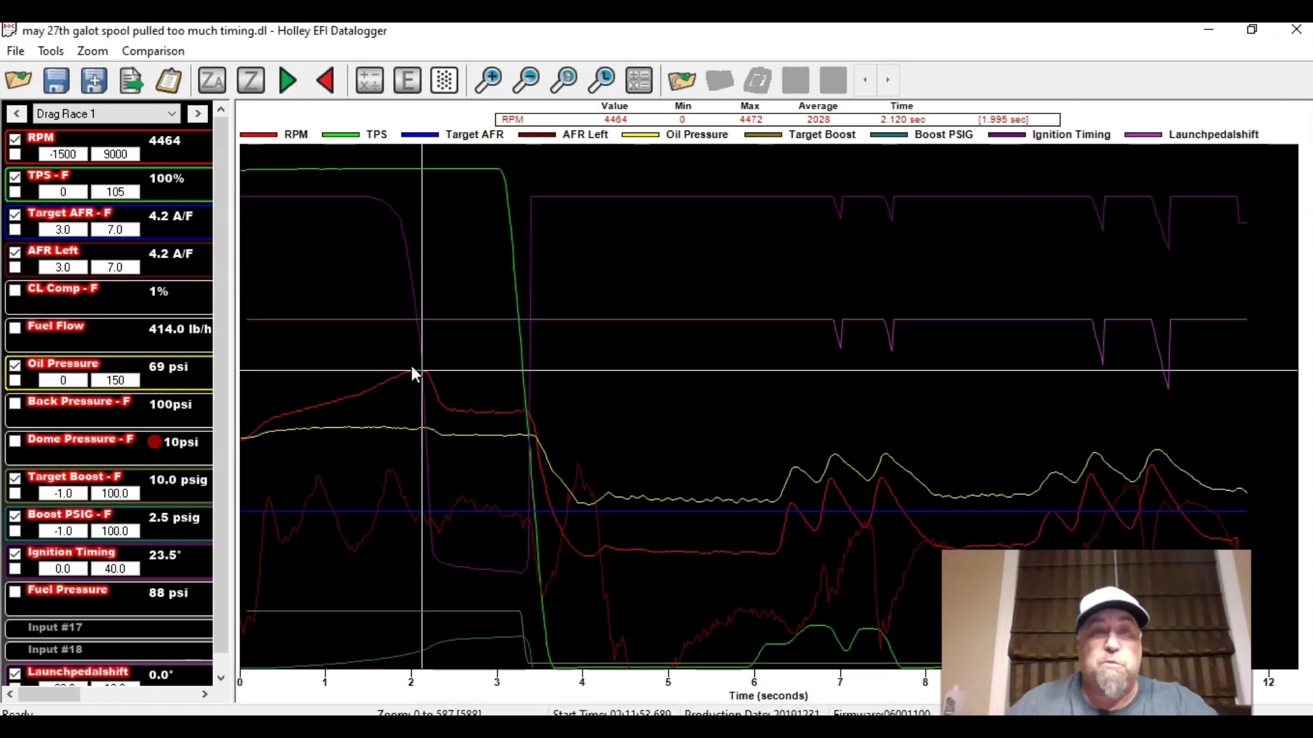
key("Right")
key("Left")
key("Left")
key("Right")
key("Right")
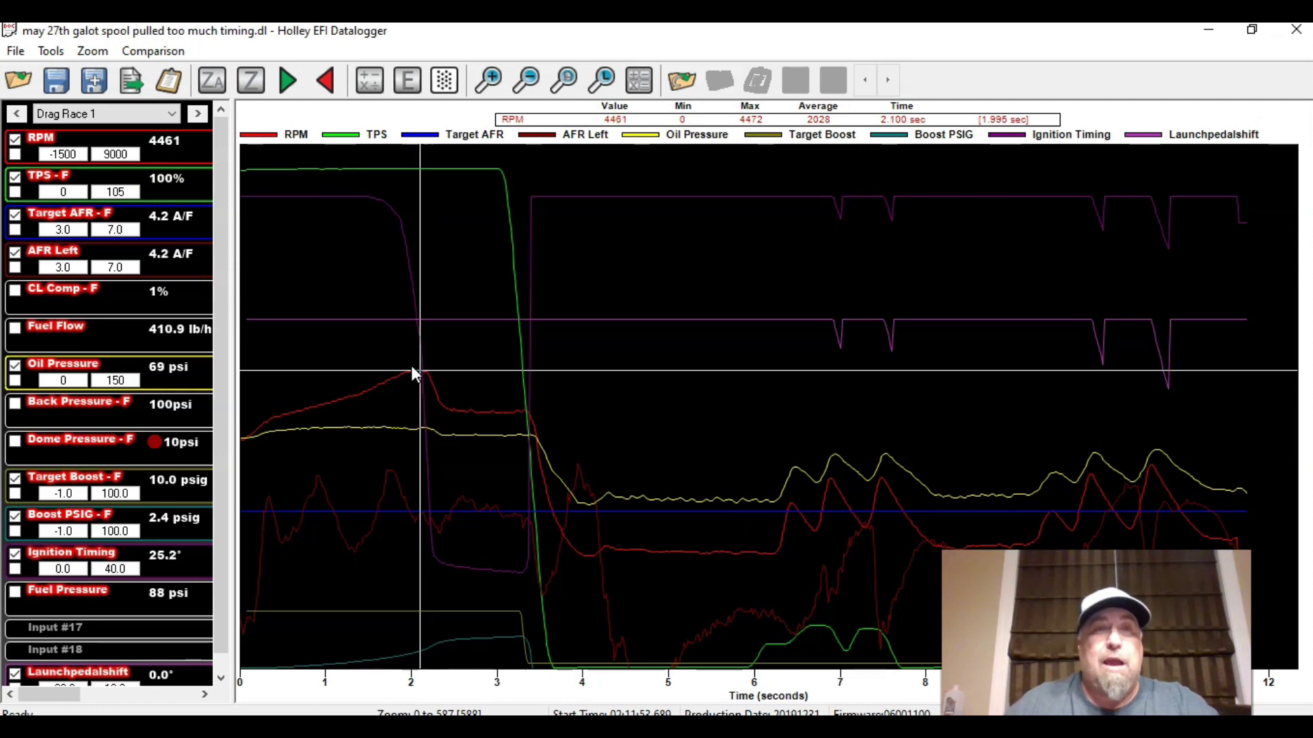
key("Right")
key("Right")
key("Right")
key("Right")
key("Right")
key("Right")
key("Right")
key("Right")
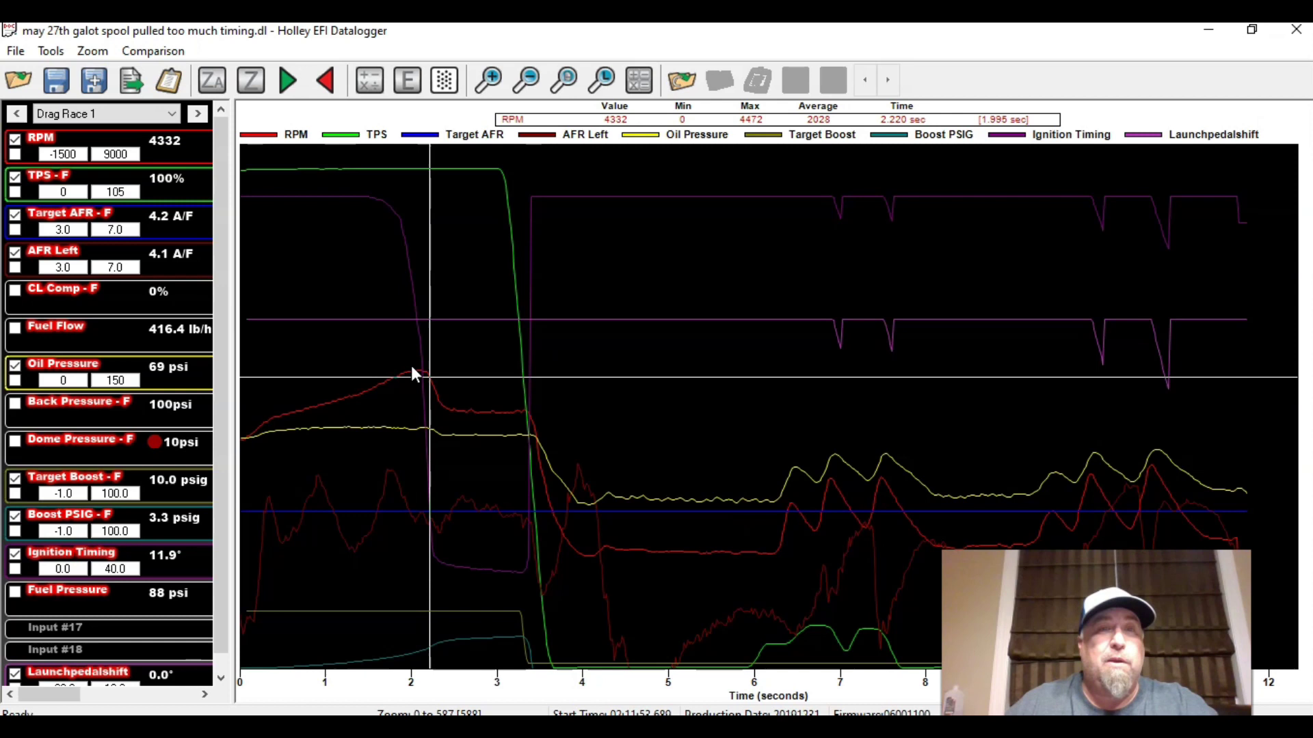
key("Right")
key("Right")
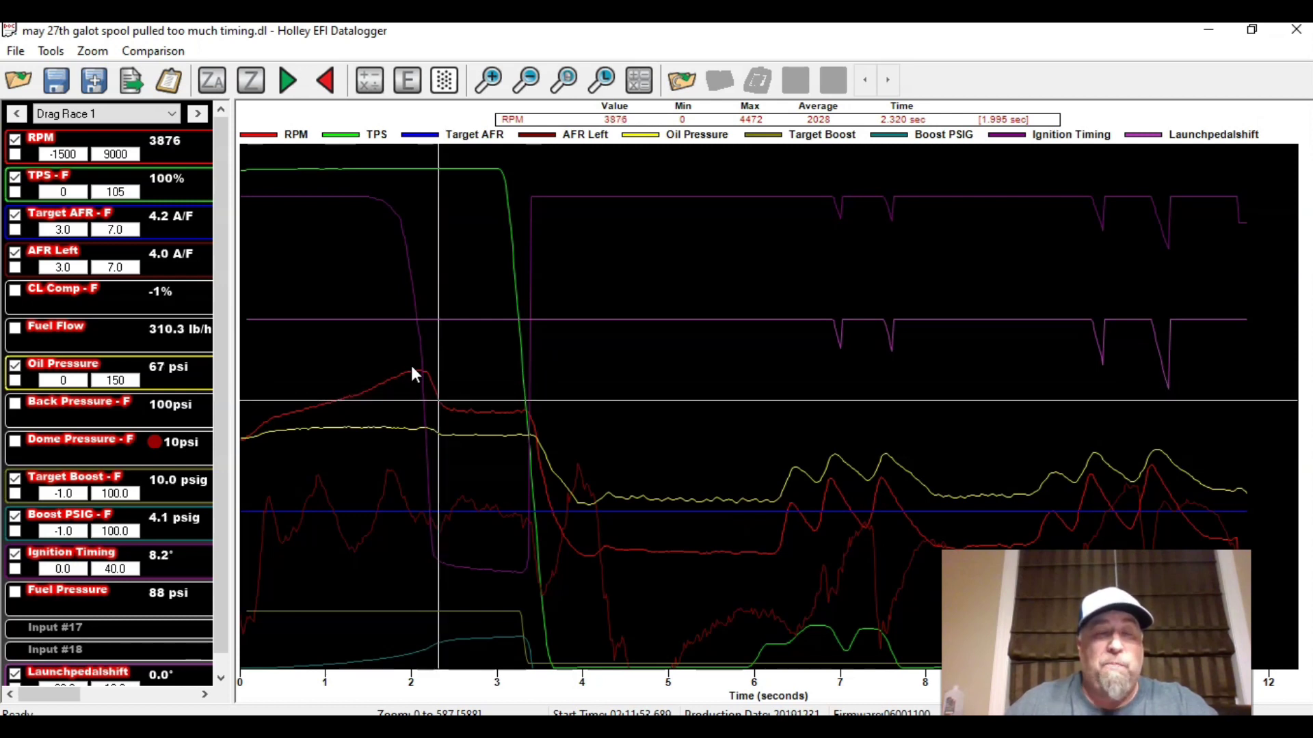
key("Right")
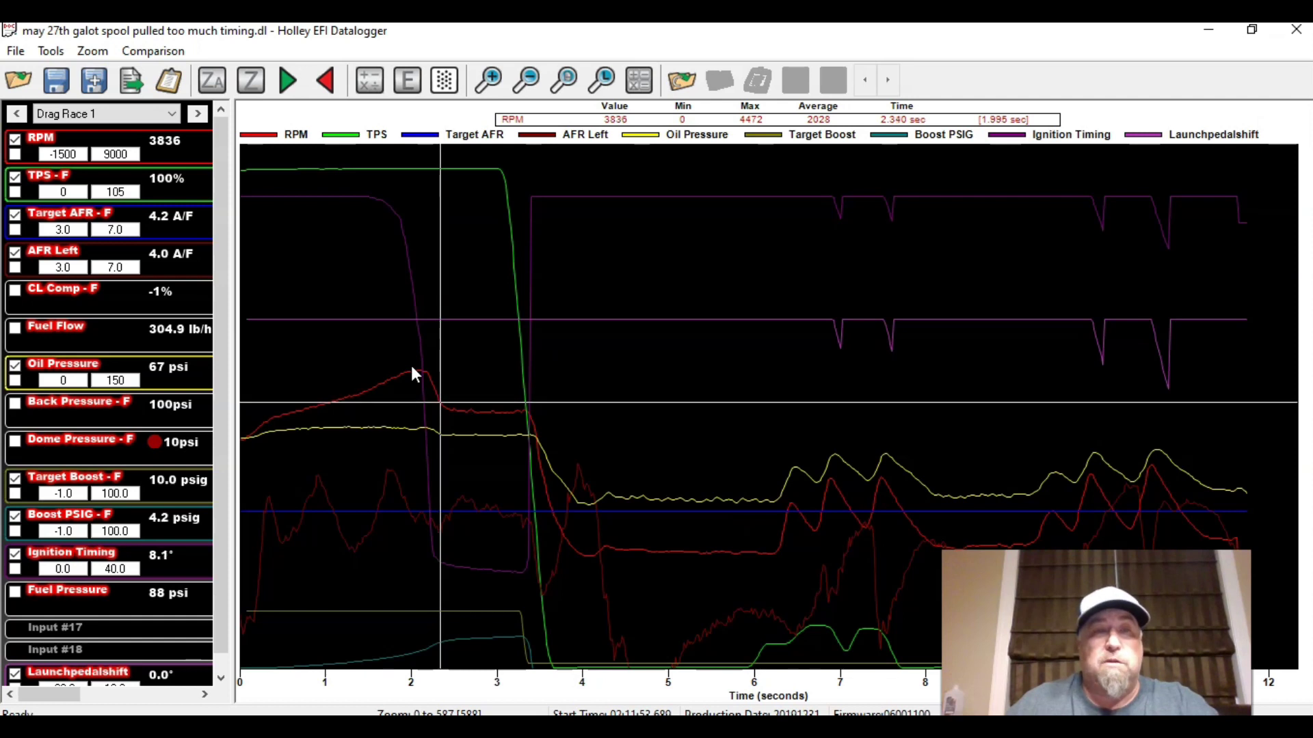
key("Left")
key("Left")
key("Left")
key("Left")
key("Left")
key("Left")
key("Left")
key("Left")
key("Left")
key("Left")
key("Left")
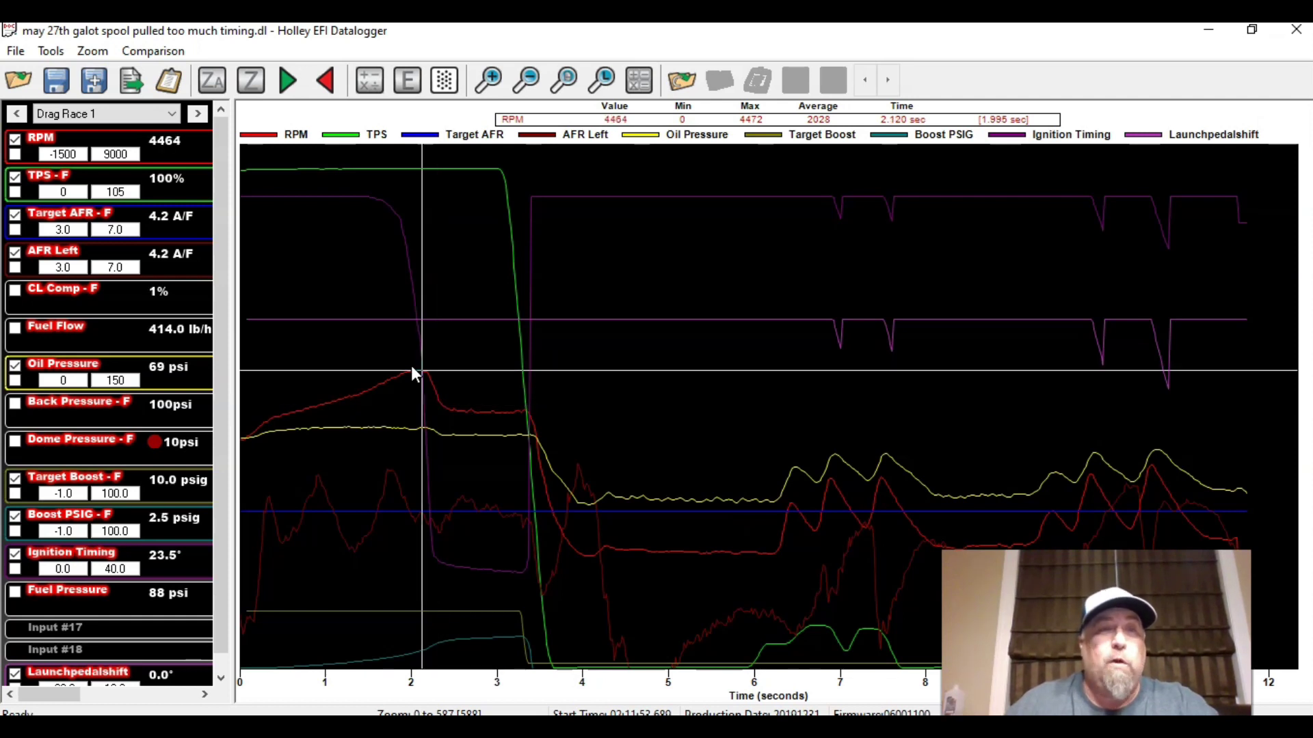
key("Right")
key("Right")
key("Right")
key("Right")
key("Right")
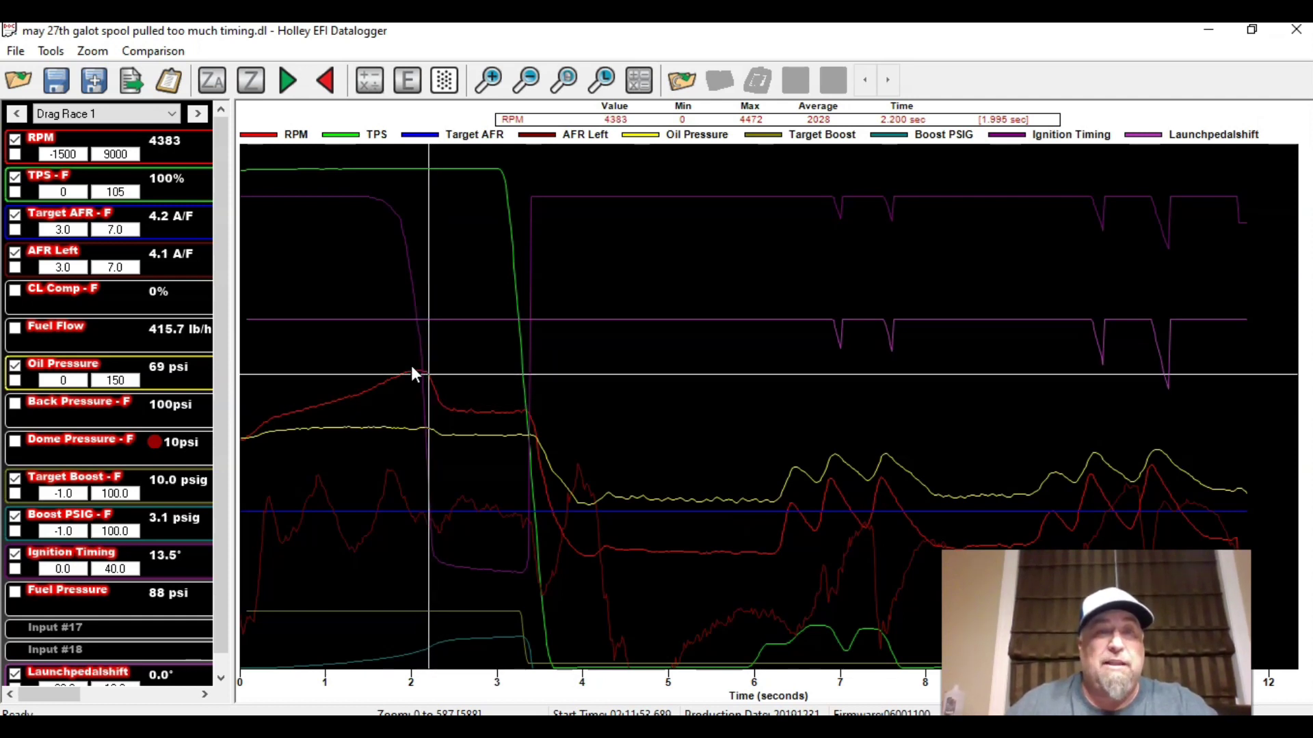
key("Right")
key("Right")
key("Right")
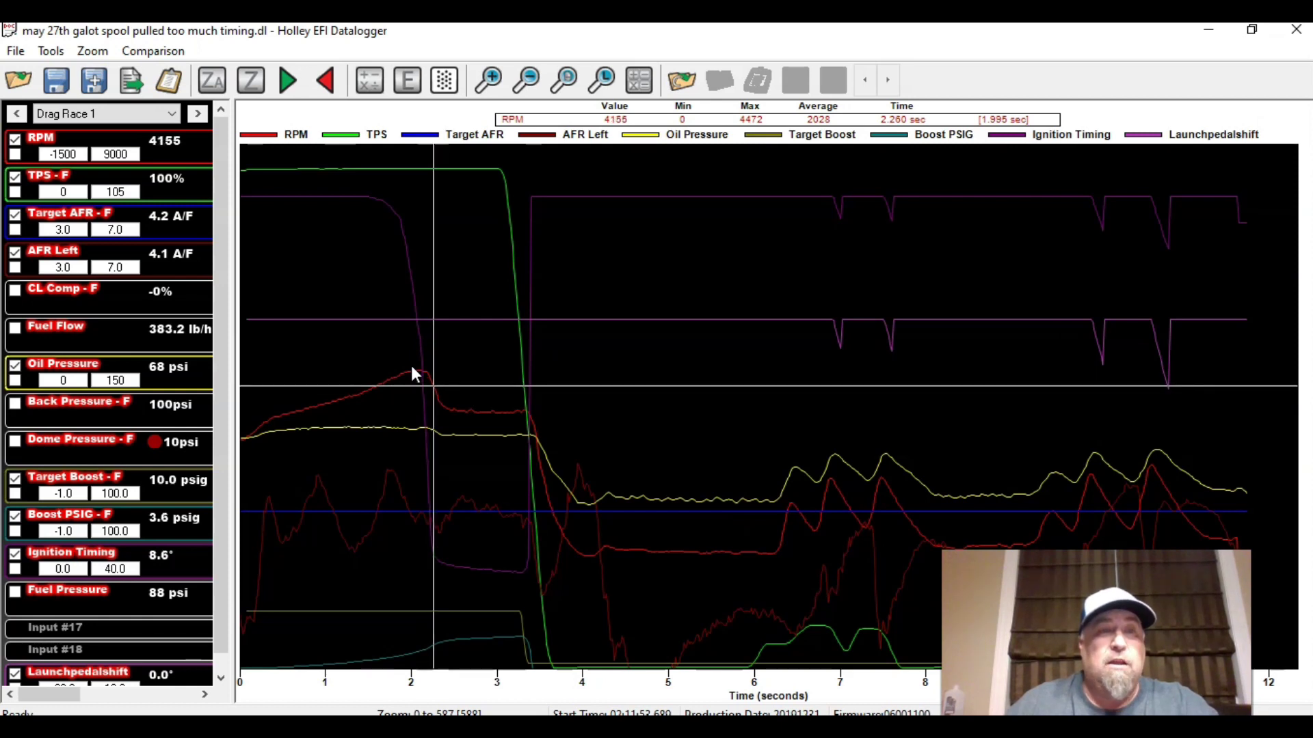
key("Right")
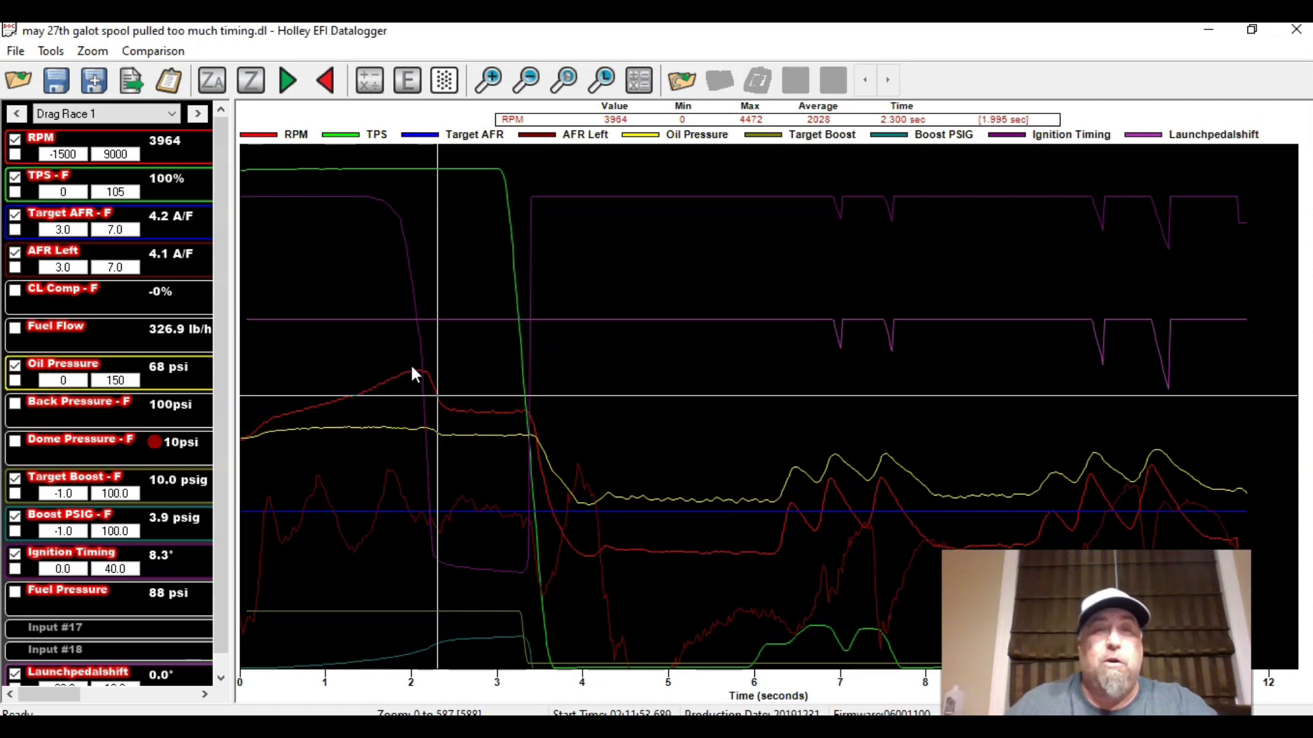
Step the too-much-timing run between 2.14 s and 2.9 s to locate the timing drop.
scroll(463, 406, "down", 1)
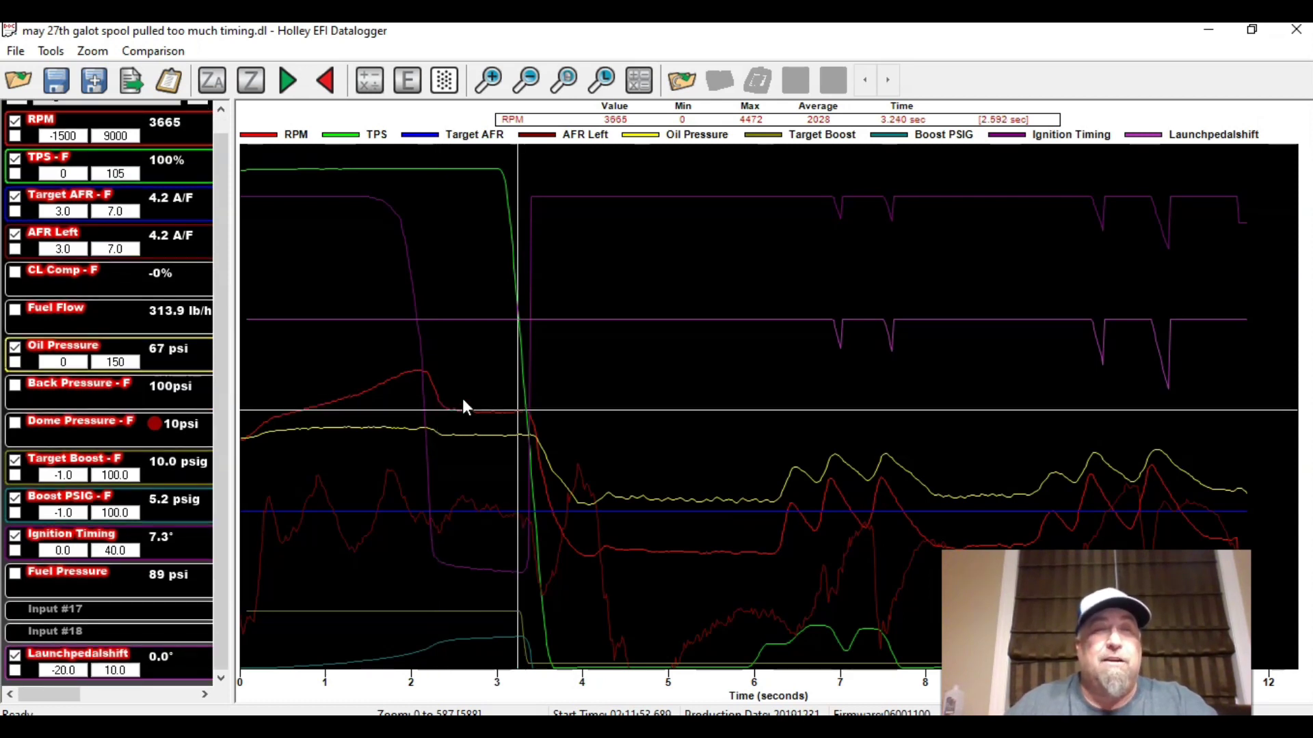
key("Left")
key("Left")
key("Left")
key("Left")
key("Left")
key("Left")
key("Left")
key("Left")
key("Left")
key("Left")
key("Left")
key("Left")
key("Left")
key("Left")
key("Left")
key("Left")
key("Left")
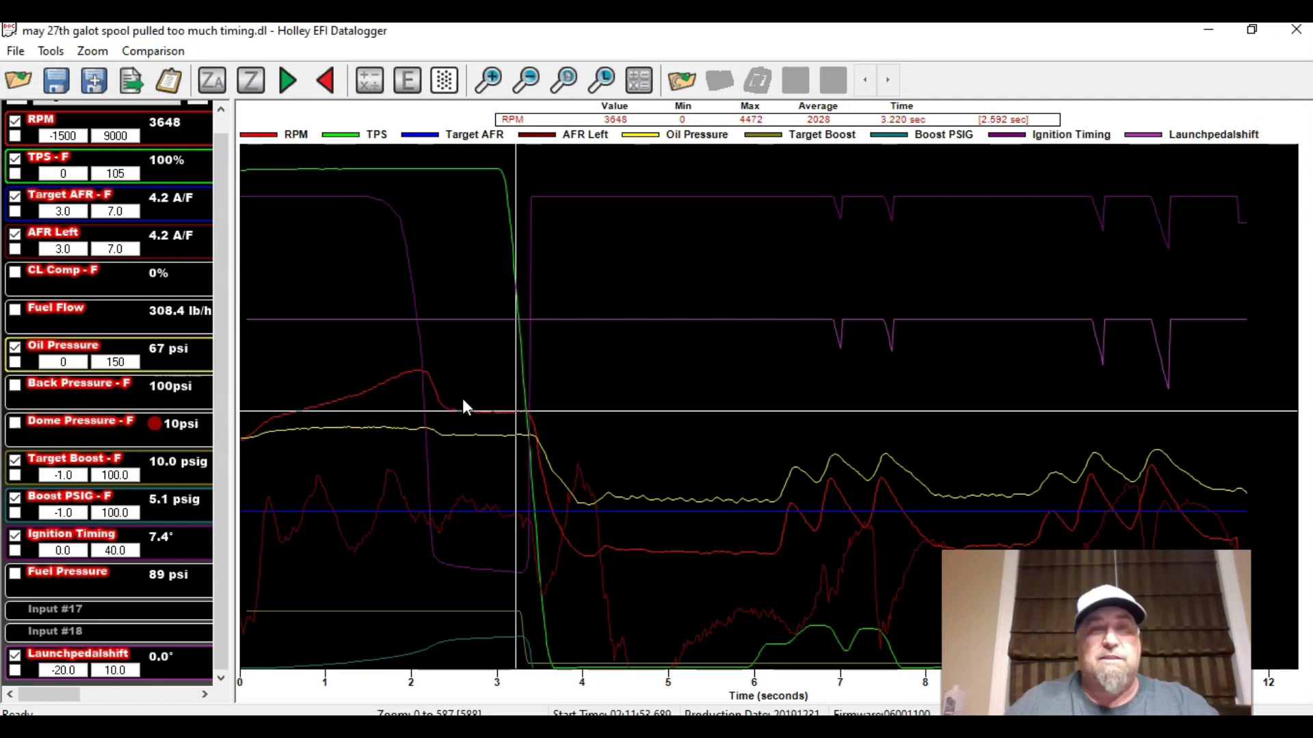
key("Left")
key("Left")
key("Left")
key("Left")
key("Left")
key("Left")
key("Left")
key("Left")
key("Left")
key("Left")
key("Left")
key("Left")
key("Left")
key("Left")
key("Left")
key("Left")
key("Left")
key("Left")
key("Left")
key("Left")
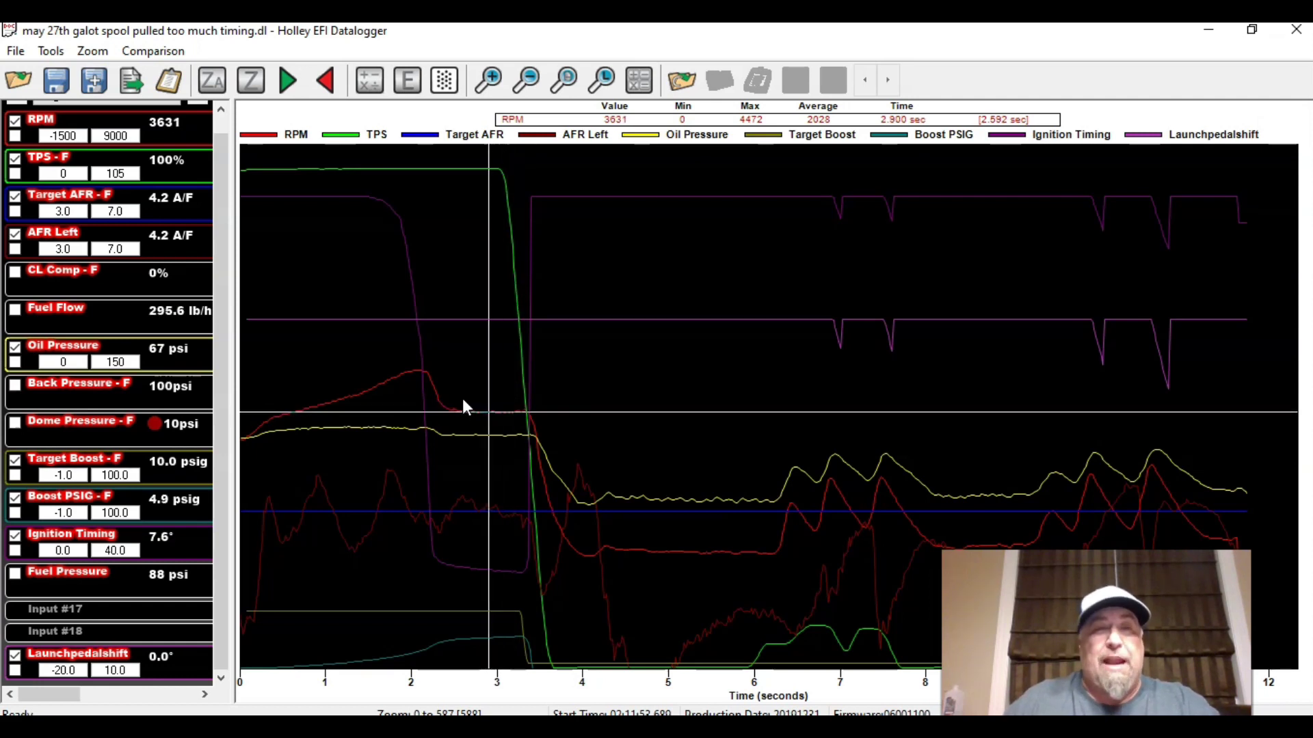
key("Left")
key("Left")
key("Left")
key("Left")
key("Left")
key("Left")
key("Left")
key("Left")
key("Left")
key("Left")
key("Left")
key("Left")
key("Left")
key("Left")
key("Left")
key("Left")
key("Left")
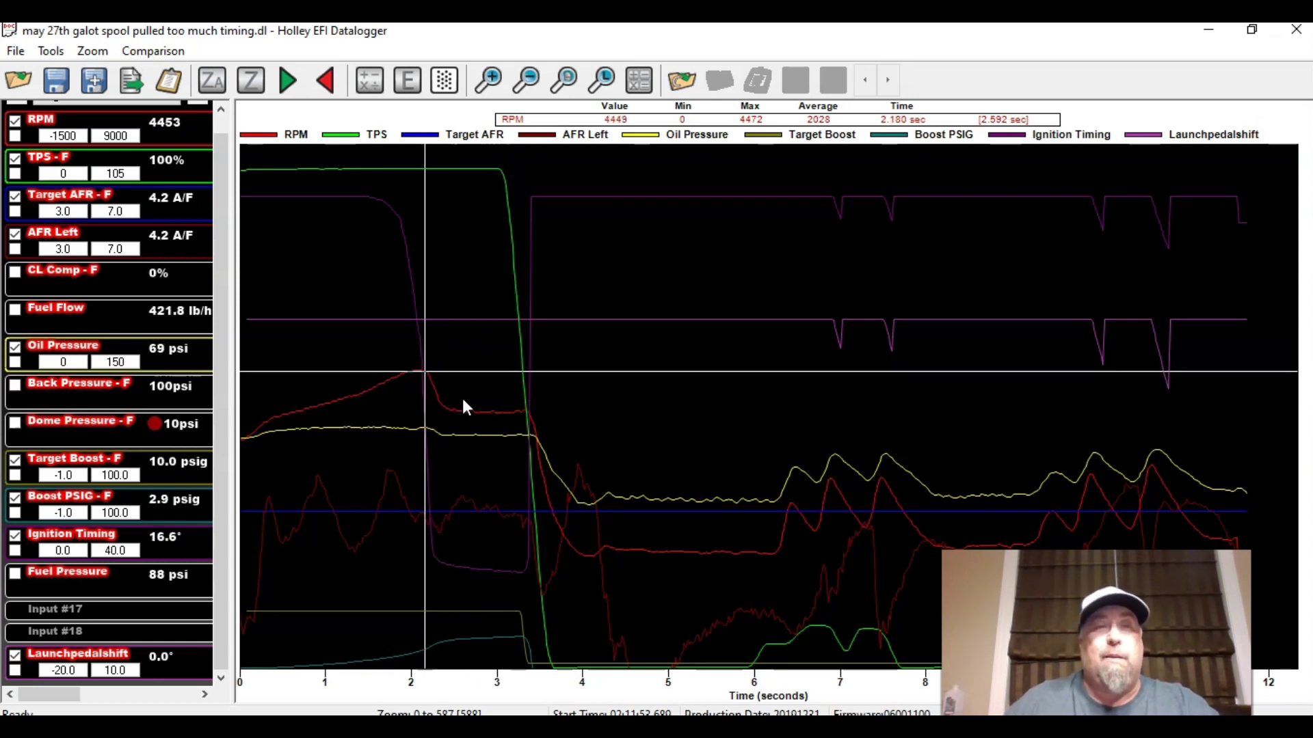
key("Right")
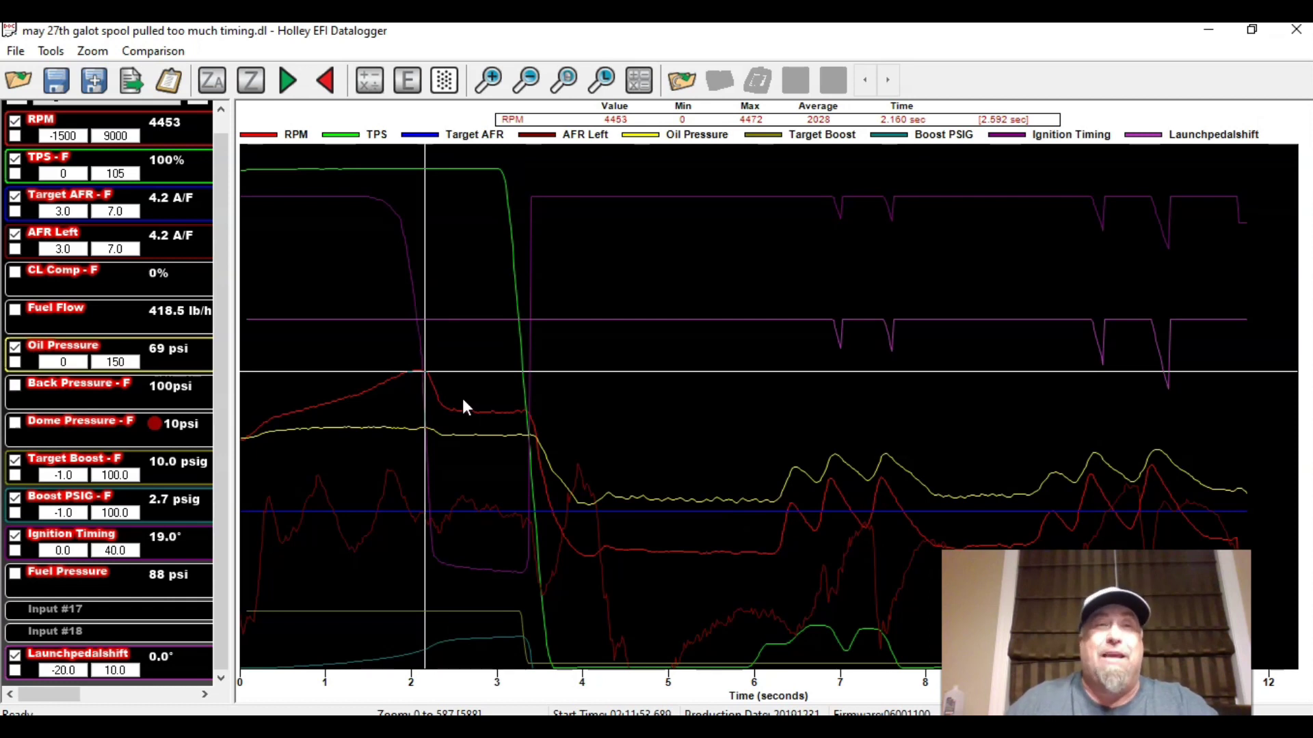
key("Right")
key("Right")
key("Right")
key("Right")
key("Right")
key("Right")
key("Right")
key("Right")
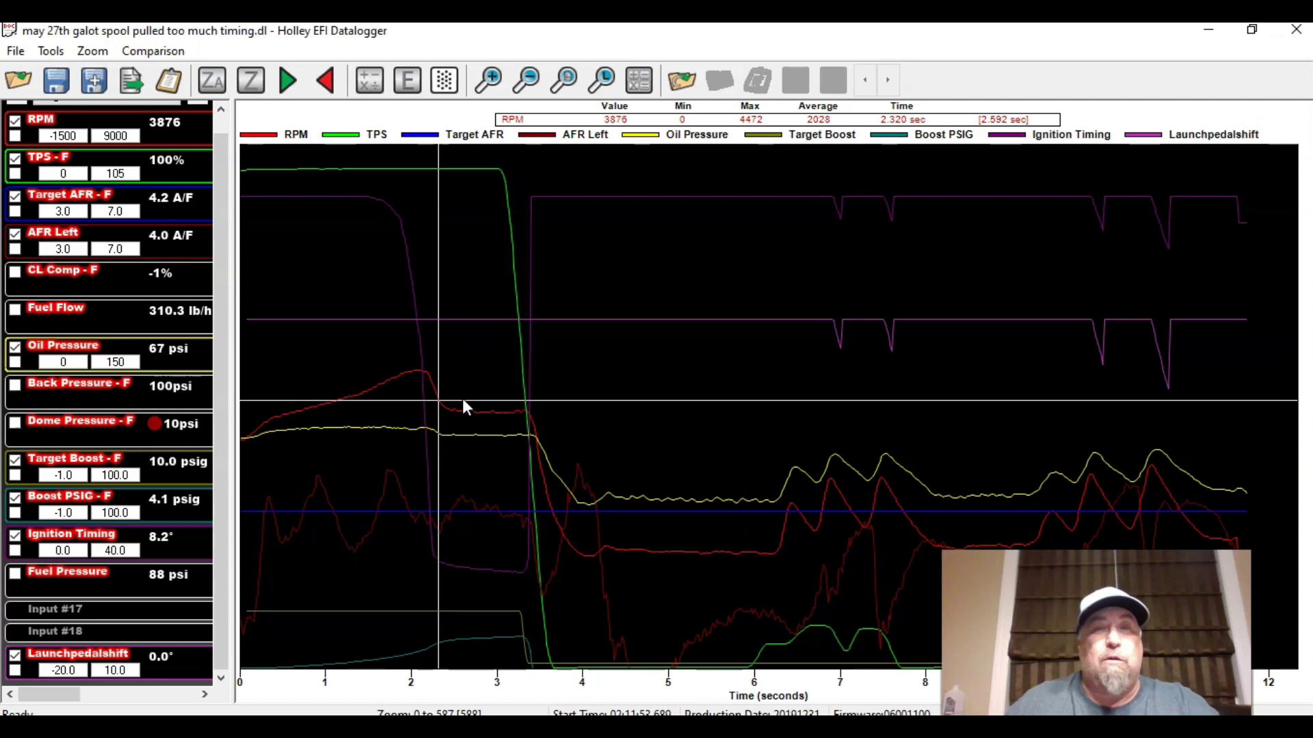
key("Right")
key("Right")
key("Right")
key("Right")
key("Right")
key("Right")
key("Right")
key("Right")
key("Right")
key("Right")
key("Right")
key("Right")
key("Right")
key("Right")
key("Right")
key("Right")
key("Right")
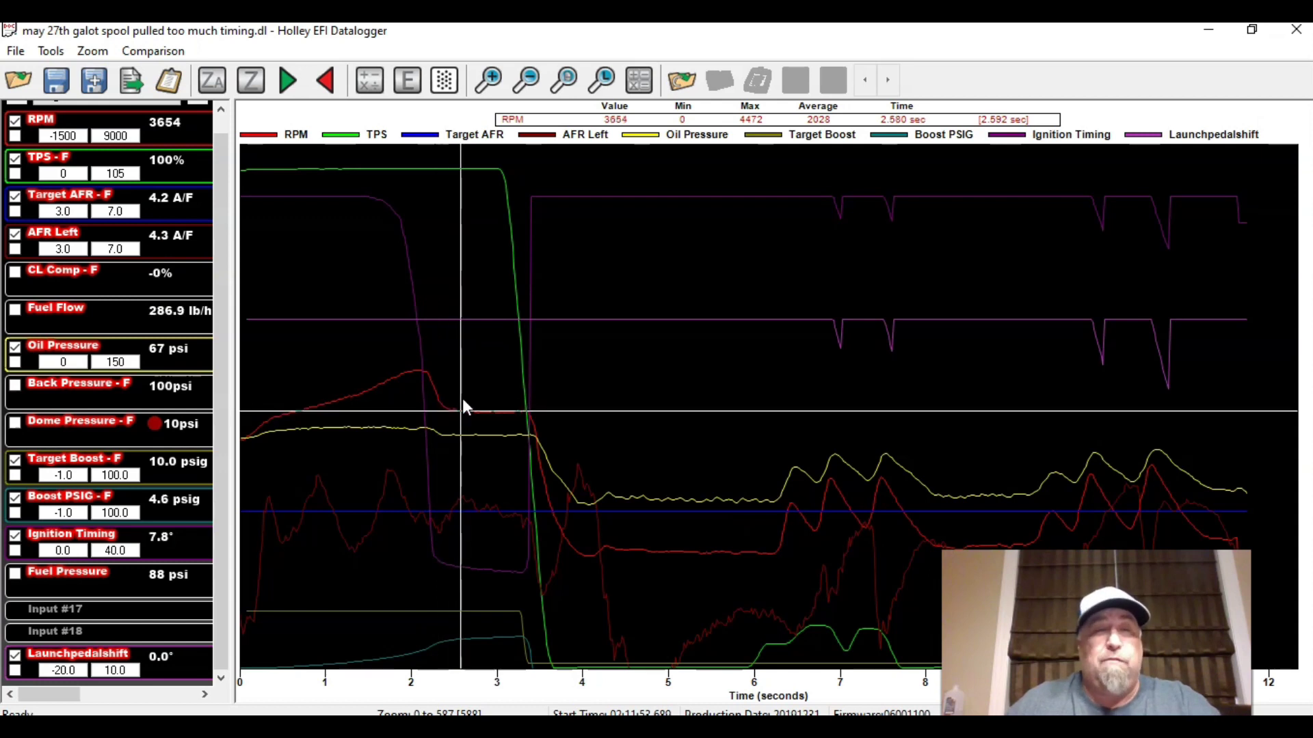
key("Right")
key("Right")
key("Right")
key("Right")
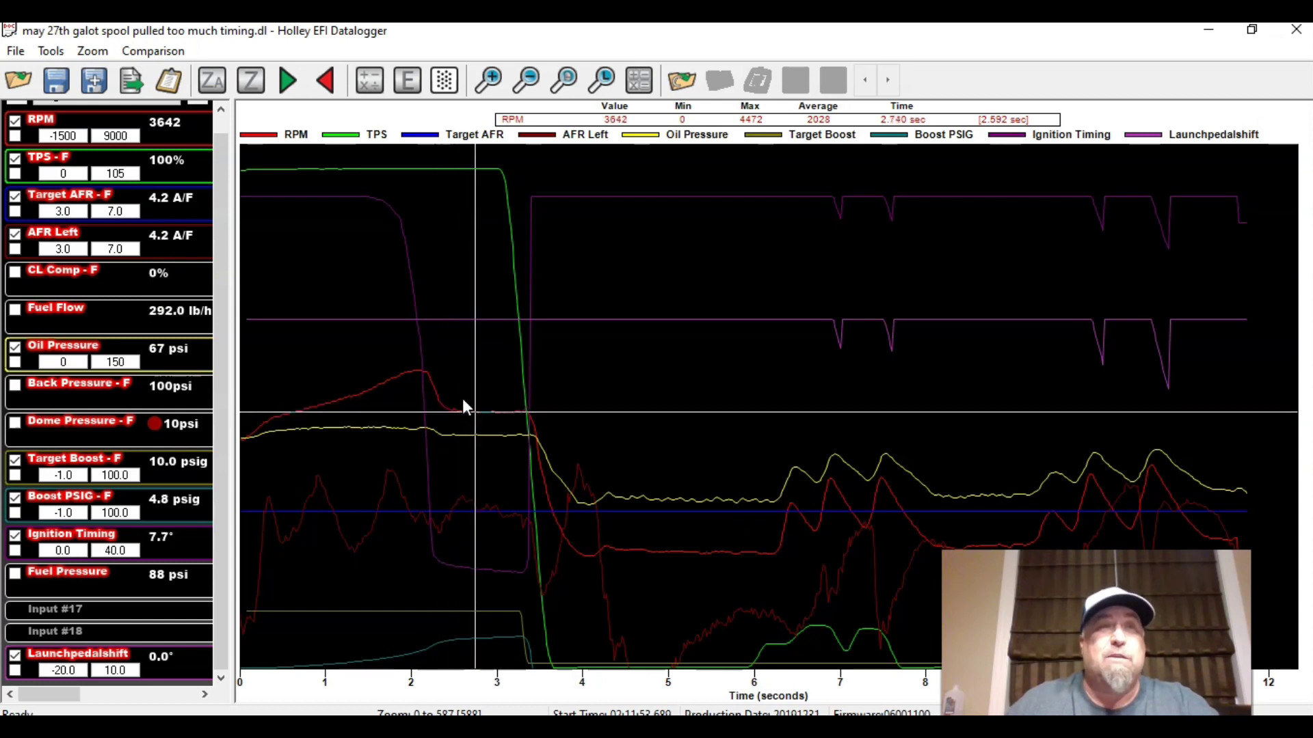
Recheck the run from 1.24 s to 3.14 s, comparing timing before and after it is pulled.
key("Page_Up")
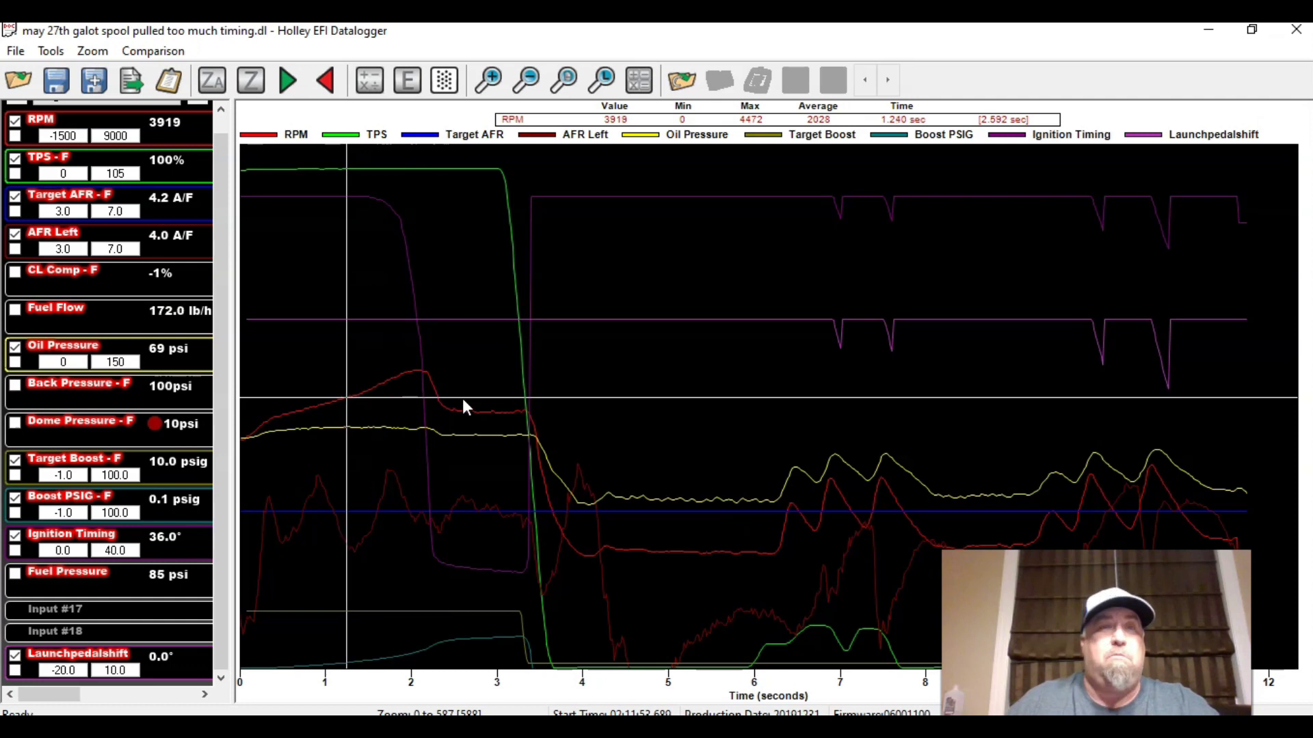
key("Right")
key("Right")
key("Right")
key("Right")
key("Right")
key("Right")
key("Right")
key("Right")
key("Right")
key("Right")
key("Right")
key("Right")
key("Right")
key("Right")
key("Right")
key("Right")
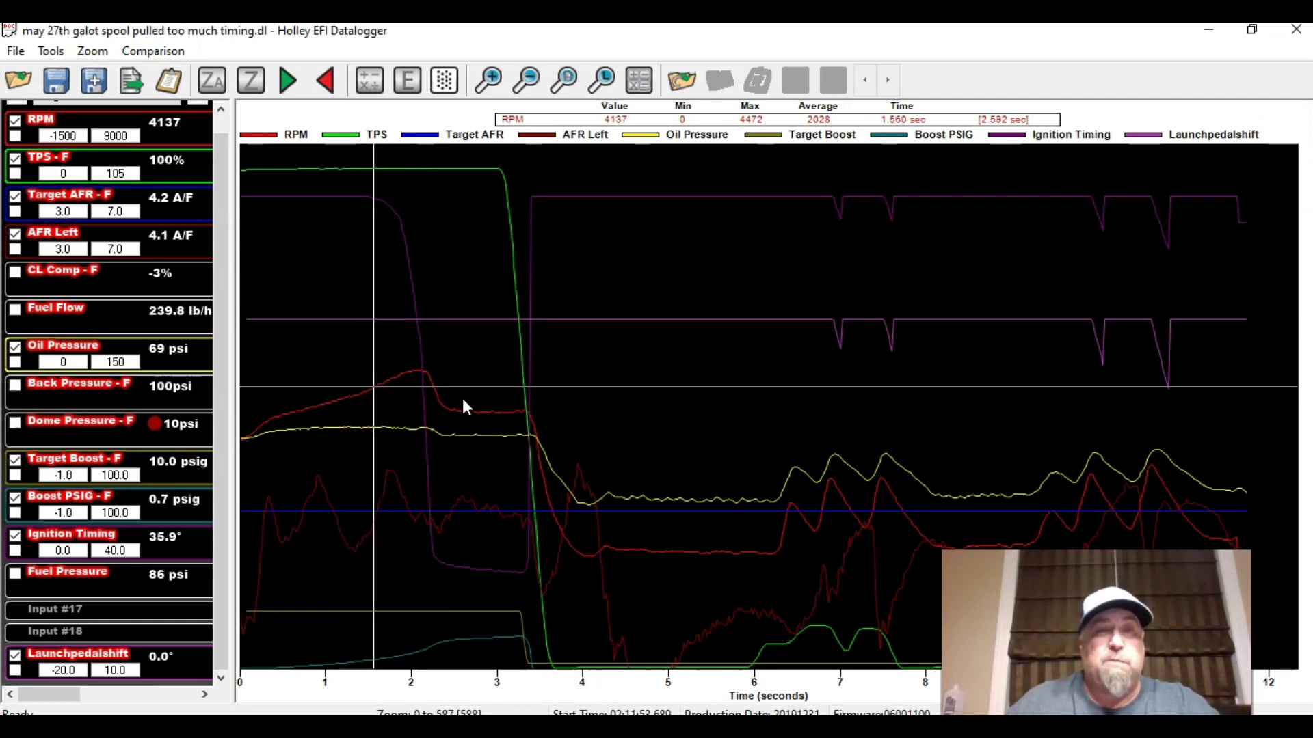
key("Right")
key("Right")
key("Right")
key("Right")
key("Right")
key("Right")
key("Right")
key("Right")
key("Right")
key("Right")
key("Right")
key("Right")
key("Right")
key("Right")
key("Right")
key("Right")
key("Right")
key("Right")
key("Right")
key("Right")
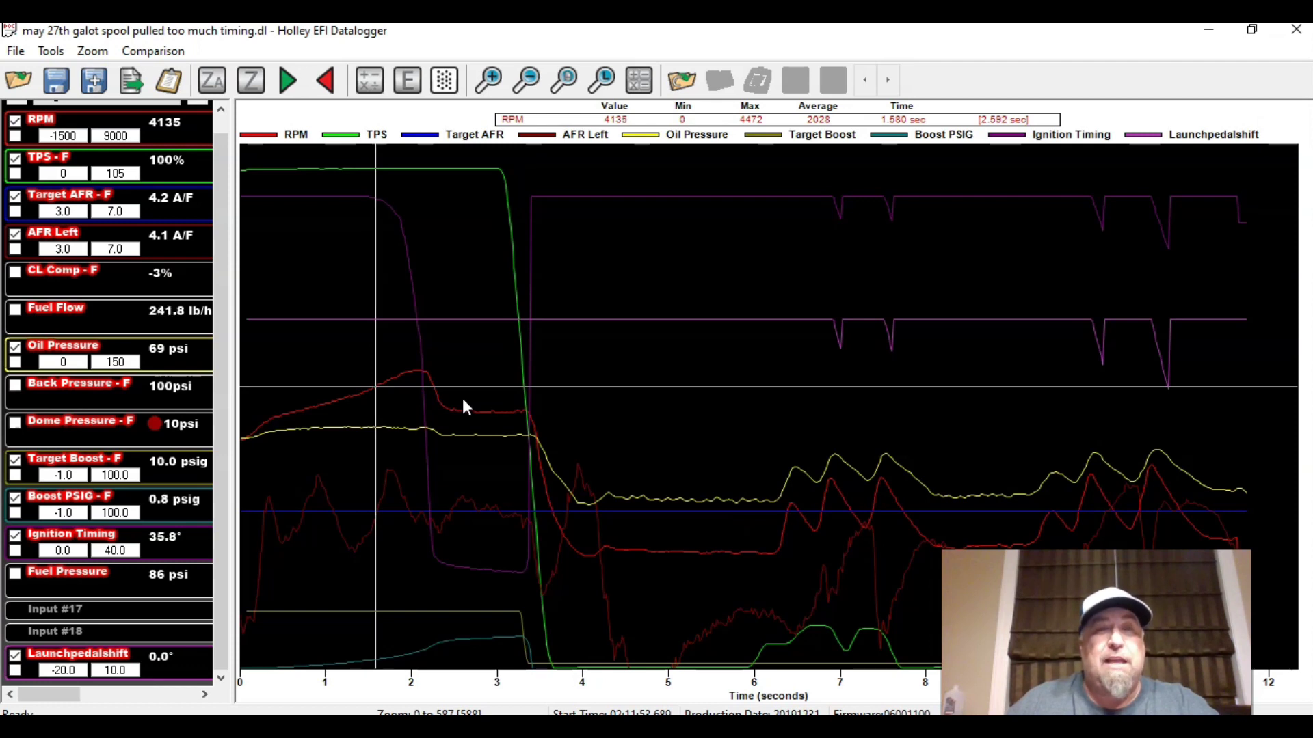
key("Right")
key("Right")
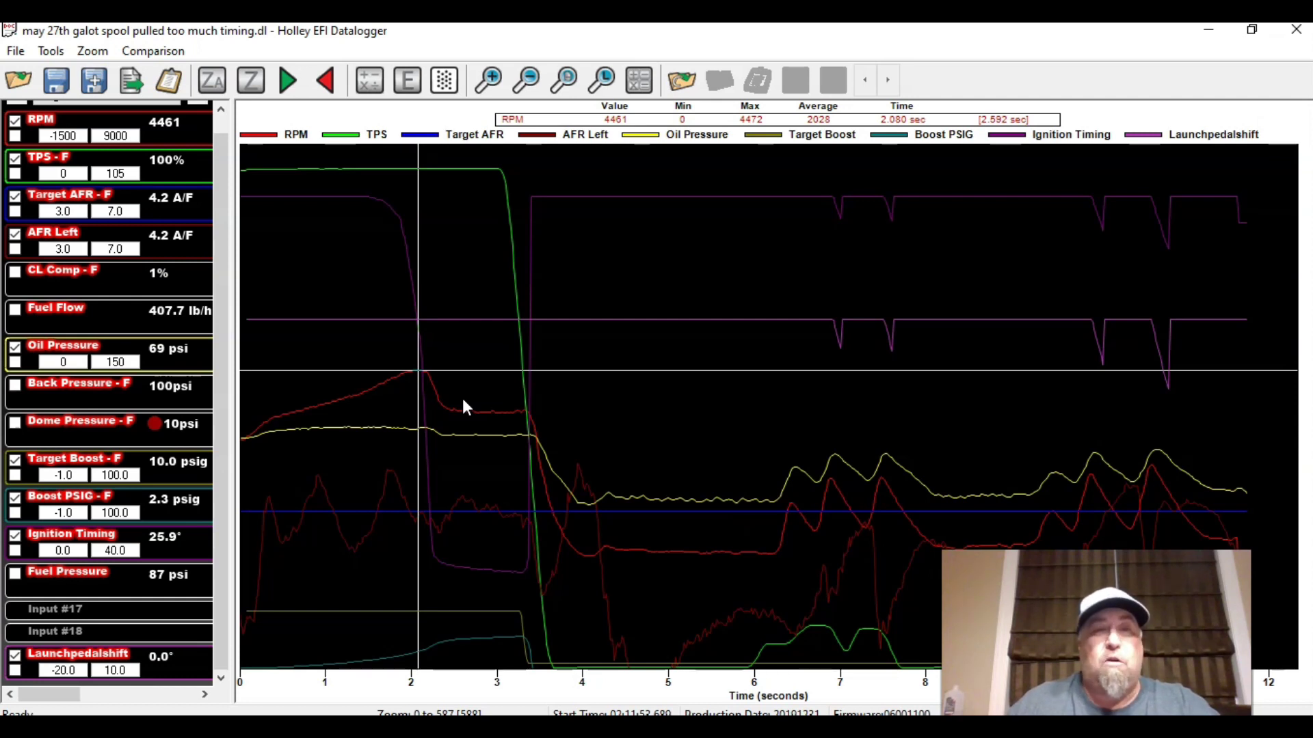
key("Left")
key("Left")
key("Left")
key("Left")
key("Left")
key("Left")
key("Left")
key("Left")
key("Left")
key("Left")
key("Left")
key("Left")
key("Left")
key("Left")
key("Left")
key("Left")
key("Left")
key("Left")
key("Left")
key("Left")
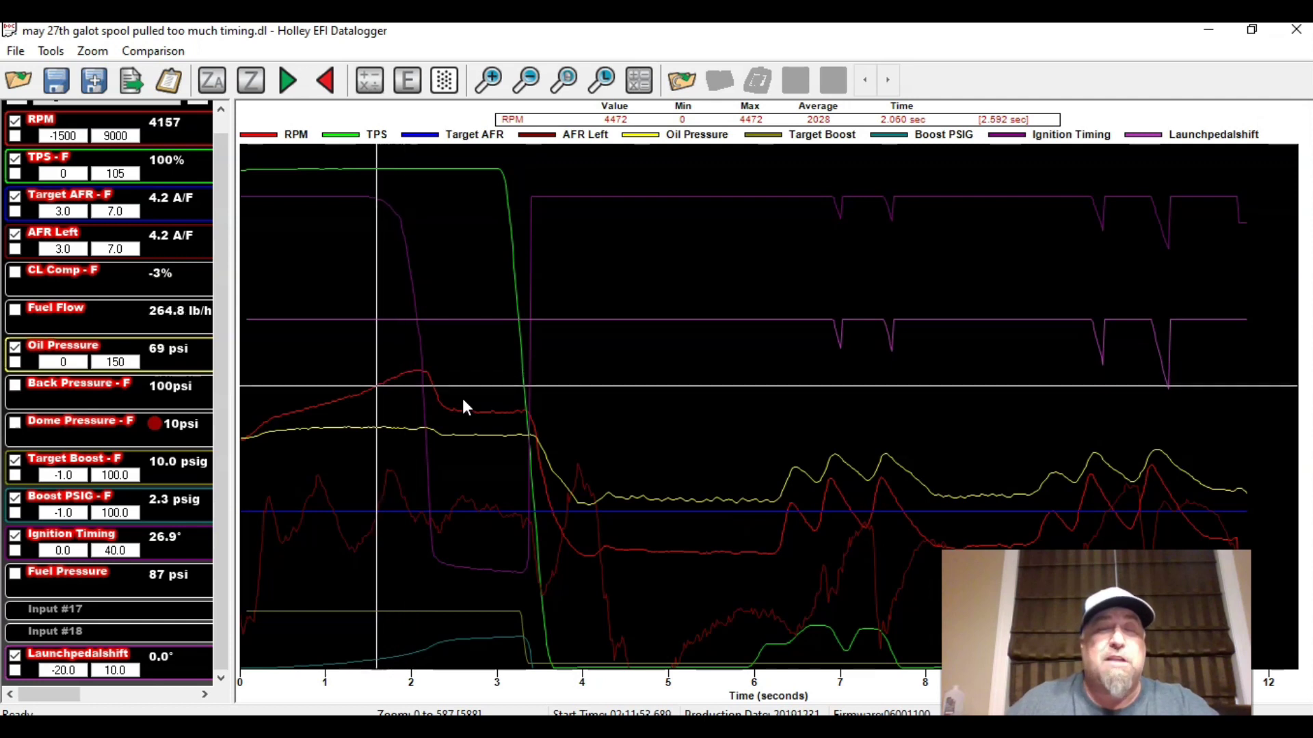
key("Right")
key("Right")
key("Right")
key("Right")
key("Right")
key("Right")
key("Right")
key("Right")
key("Right")
key("Right")
key("Right")
key("Right")
key("Right")
key("Right")
key("Right")
key("Right")
key("Right")
key("Right")
key("Right")
key("Right")
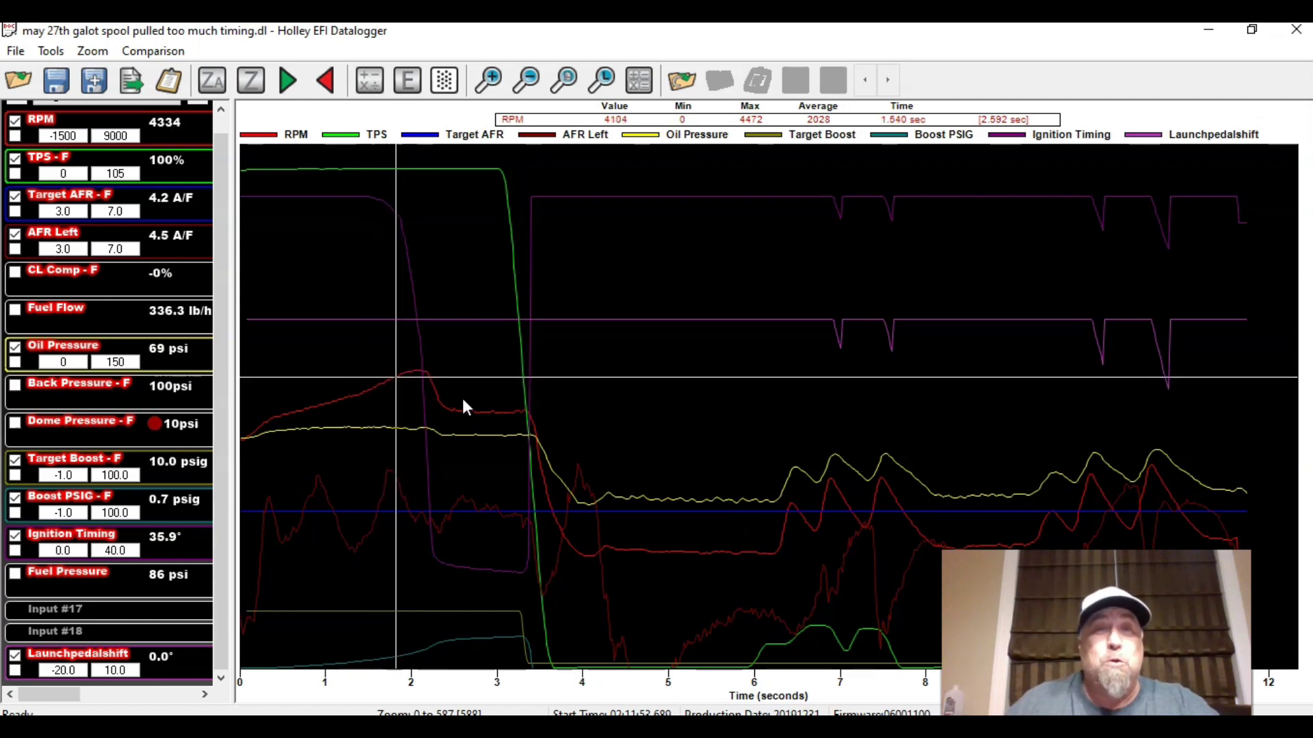
key("Left")
key("Left")
key("Left")
key("Left")
key("Left")
key("Left")
key("Left")
key("Left")
key("Left")
key("Left")
key("Left")
key("Left")
key("Left")
key("Left")
key("Left")
key("Left")
key("Left")
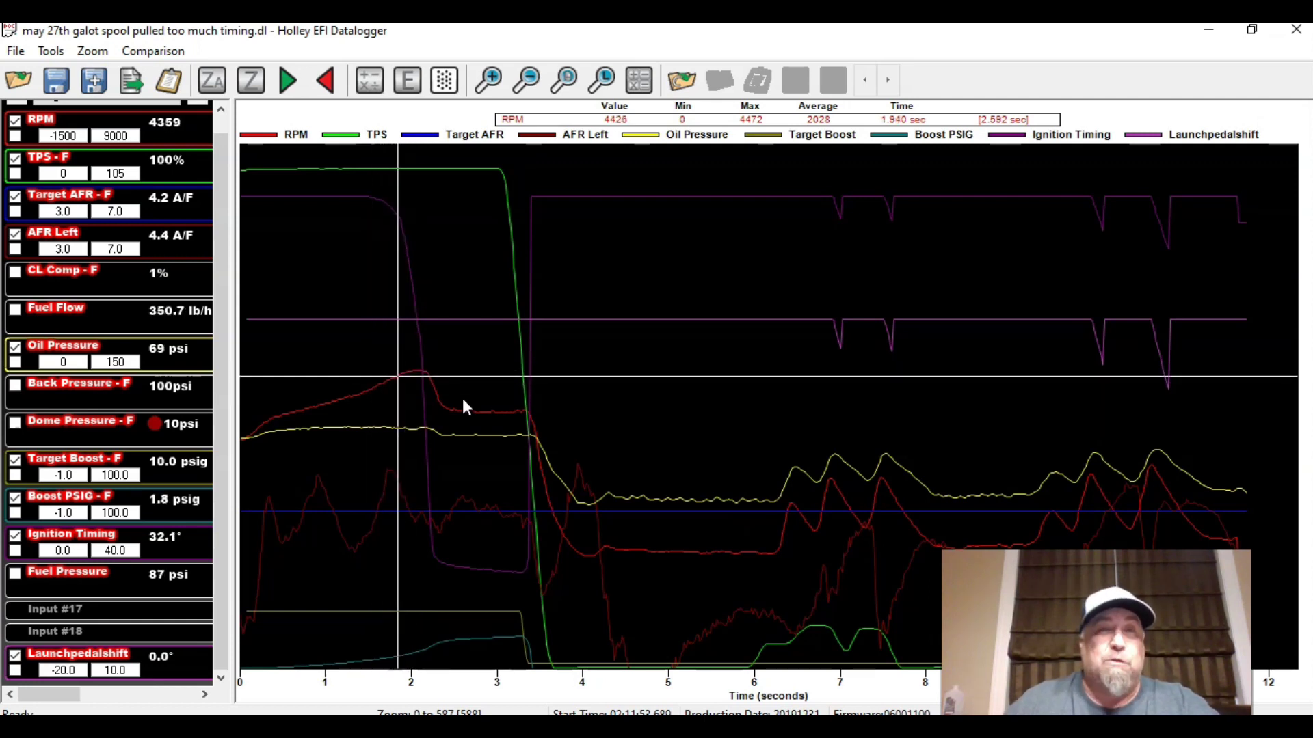
key("Left")
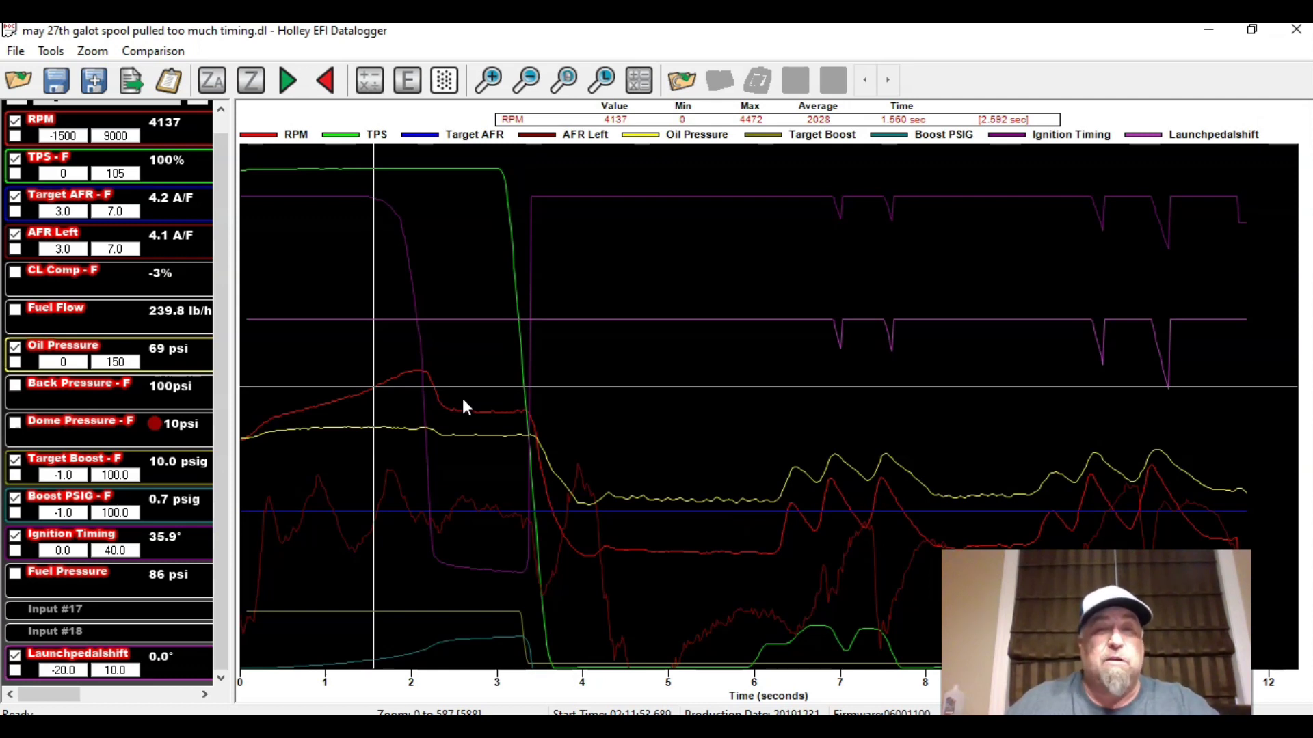
key("Right")
key("Right")
key("Right")
key("Right")
key("Right")
key("Right")
key("Right")
key("Right")
key("Right")
key("Right")
key("Right")
key("Right")
key("Right")
key("Right")
key("Right")
key("Right")
key("Right")
key("Right")
key("Right")
key("Right")
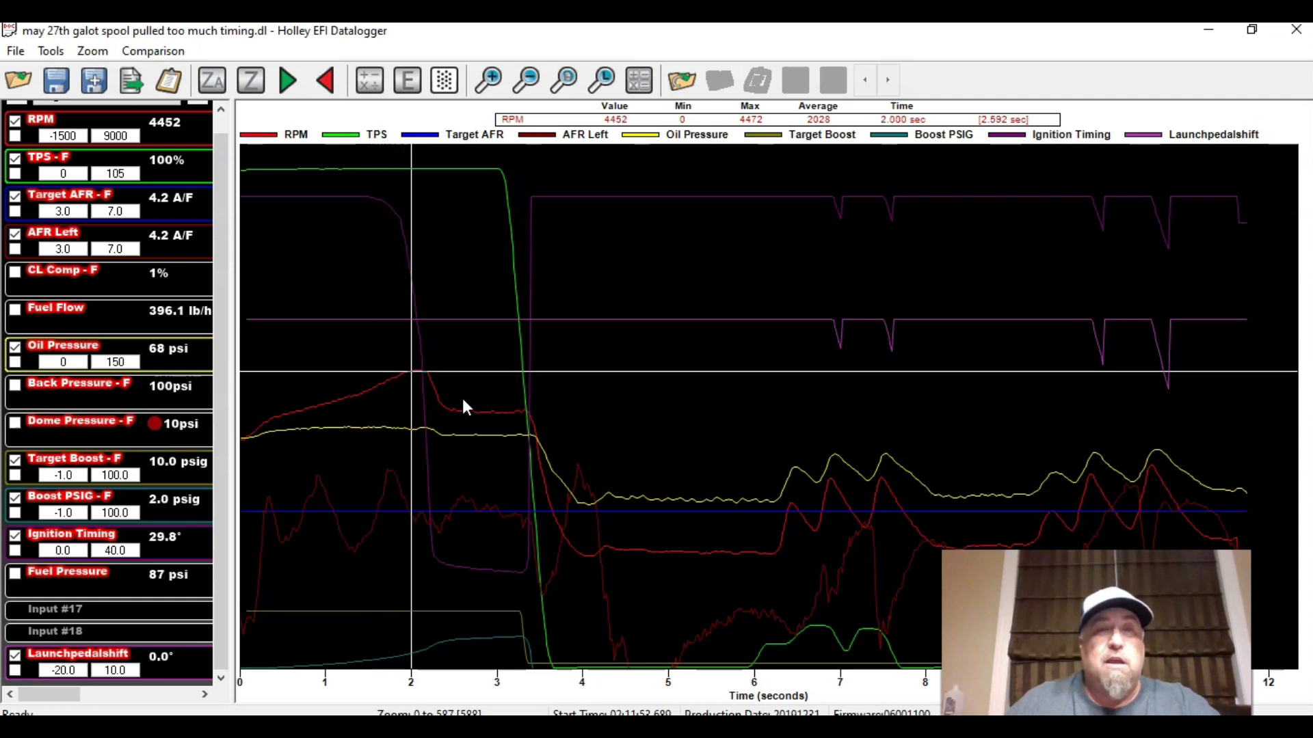
key("Left")
key("Left")
key("Left")
key("Left")
key("Left")
key("Left")
key("Left")
key("Left")
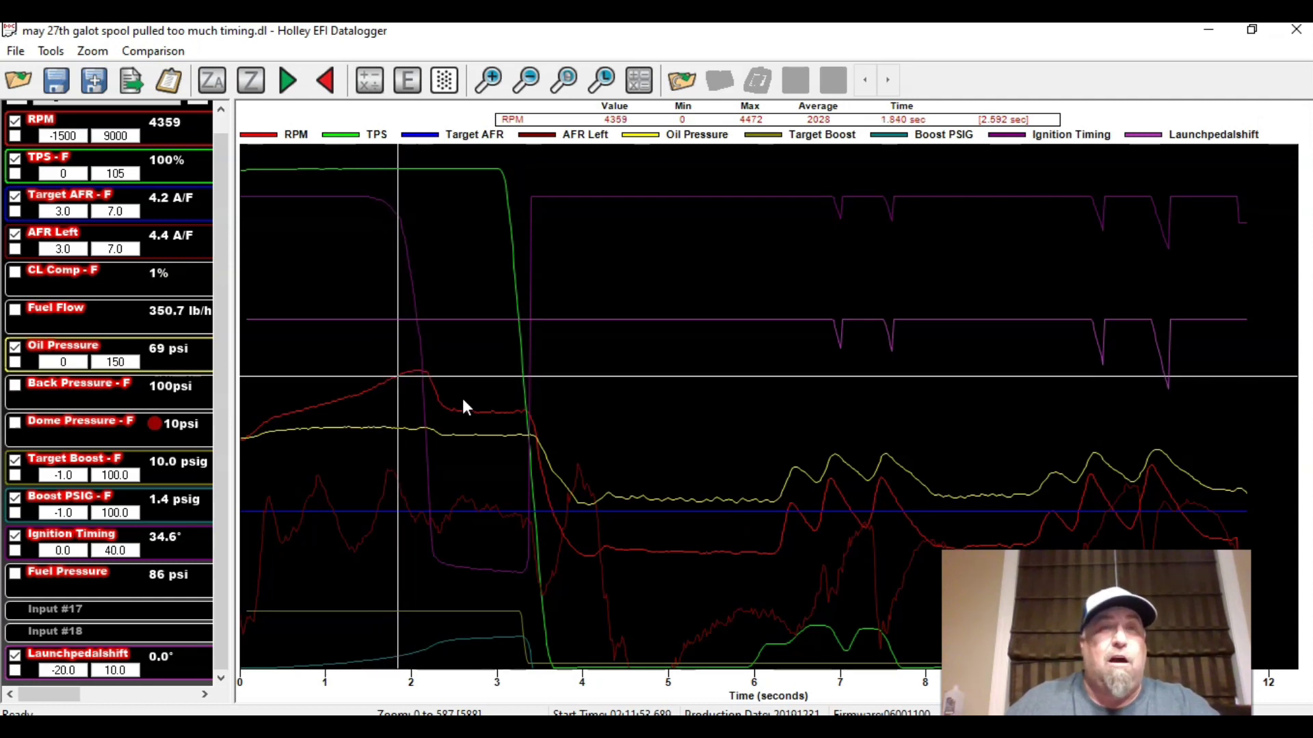
key("Right")
key("Right")
key("Right")
key("Right")
key("Right")
key("Right")
key("Right")
key("Right")
key("Right")
key("Right")
key("Right")
key("Right")
key("Right")
key("Right")
key("Right")
key("Right")
key("Right")
key("Right")
key("Right")
key("Right")
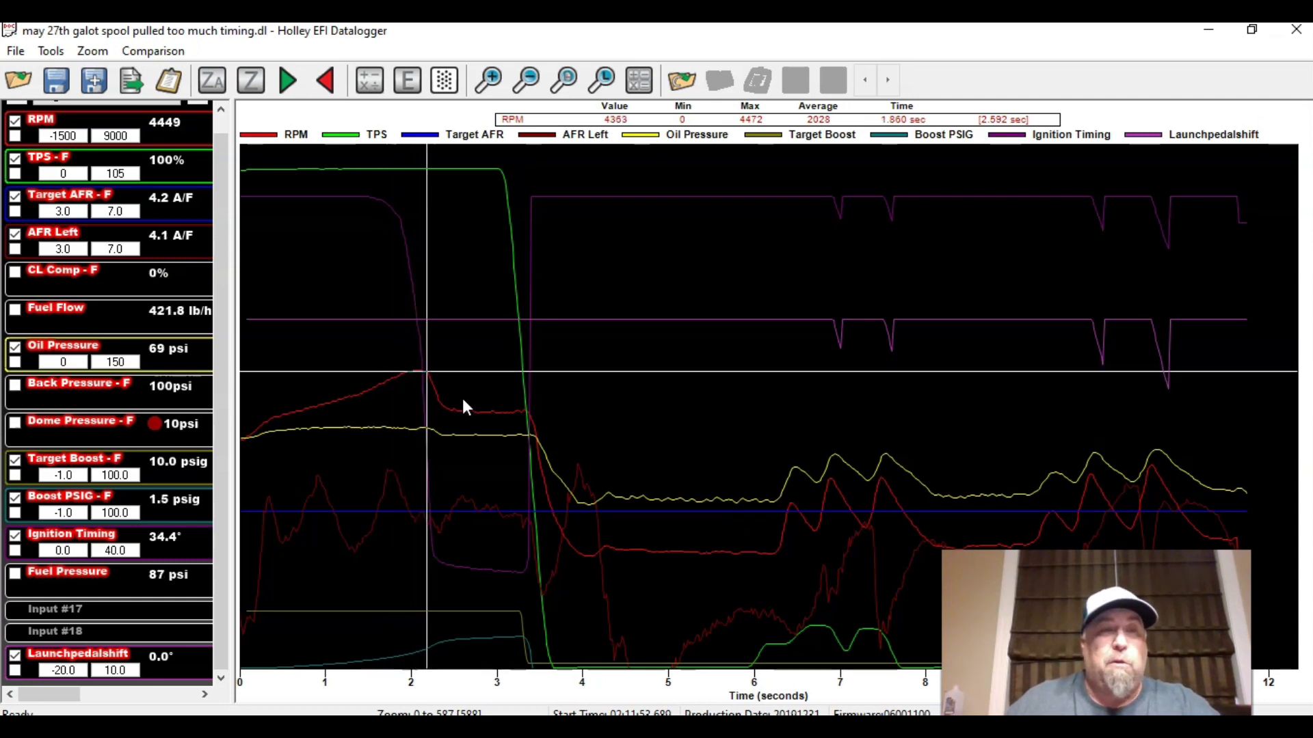
key("Right")
key("Right")
key("Right")
key("Right")
key("Right")
key("Right")
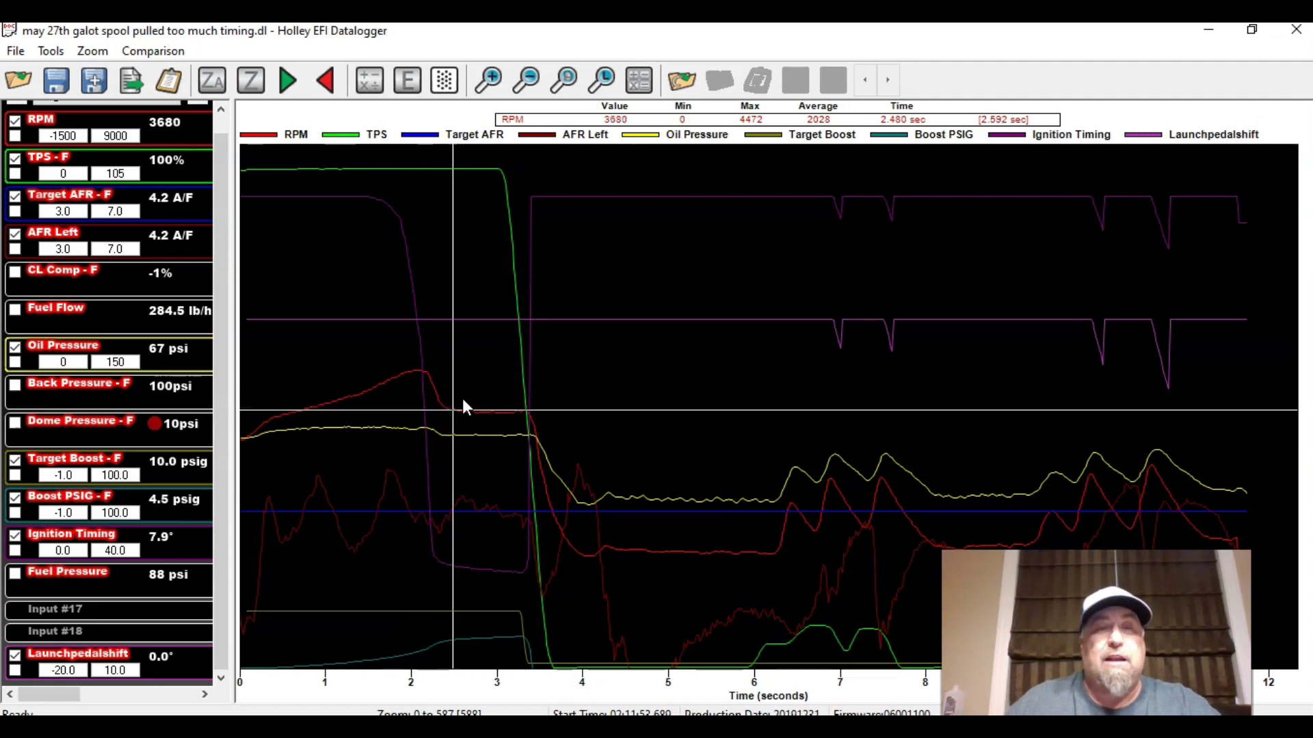
key("Right")
key("Right")
key("Right")
key("Right")
key("Right")
key("Right")
key("Right")
key("Right")
key("Right")
key("Right")
key("Right")
key("Right")
key("Right")
key("Right")
key("Right")
key("Right")
key("Right")
key("Right")
key("Right")
key("Right")
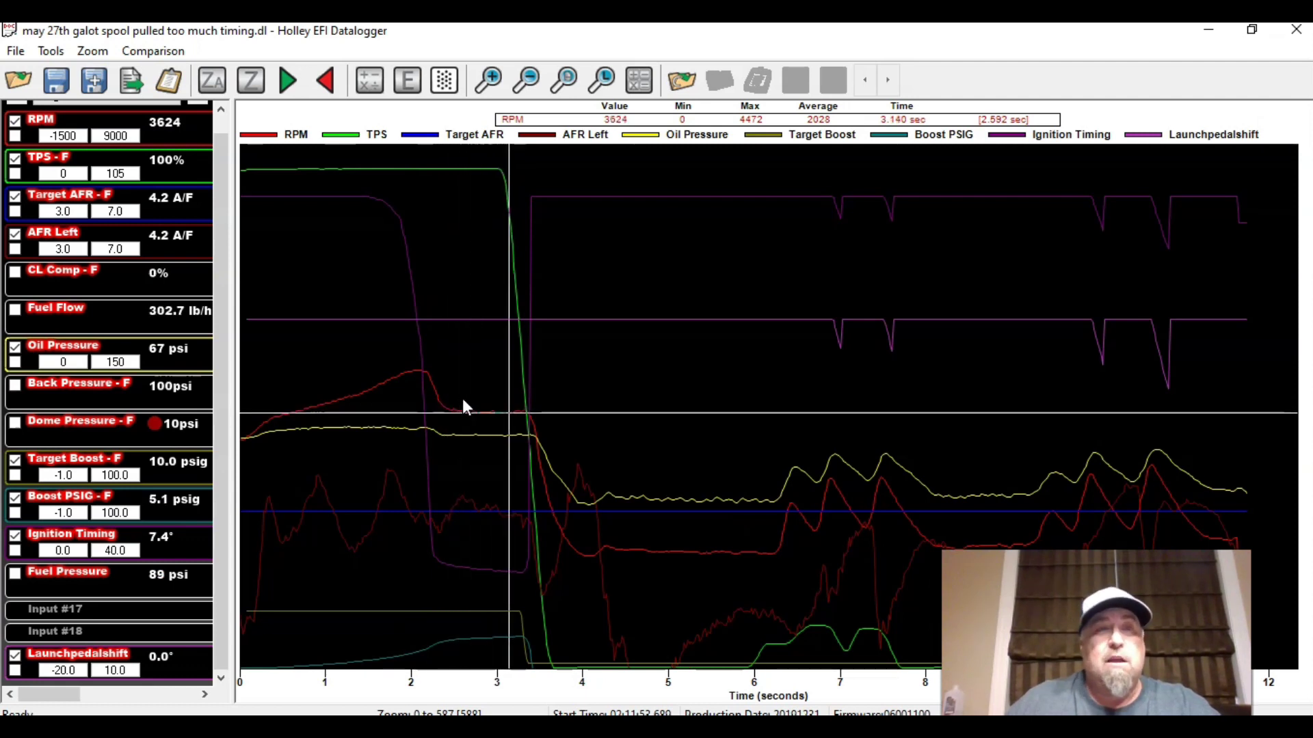
key("Left")
key("Left")
key("Left")
key("Left")
key("Left")
key("Left")
key("Left")
key("Left")
key("Left")
key("Left")
key("Left")
key("Left")
key("Left")
key("Left")
key("Left")
key("Left")
key("Left")
key("Left")
key("Left")
key("Left")
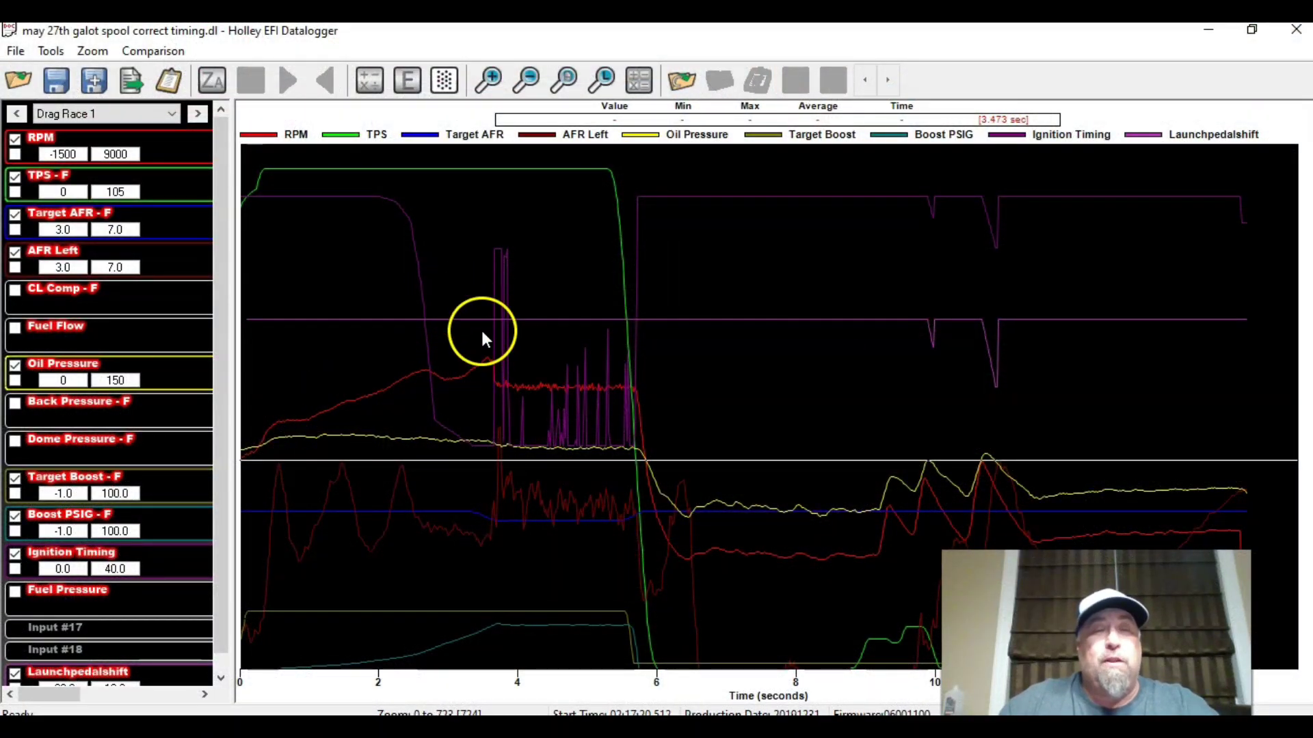
Step the correct-timing run from 1.96 s to 4.34 s, where timing holds 17° at 7.3 psig.
left_click(371, 394)
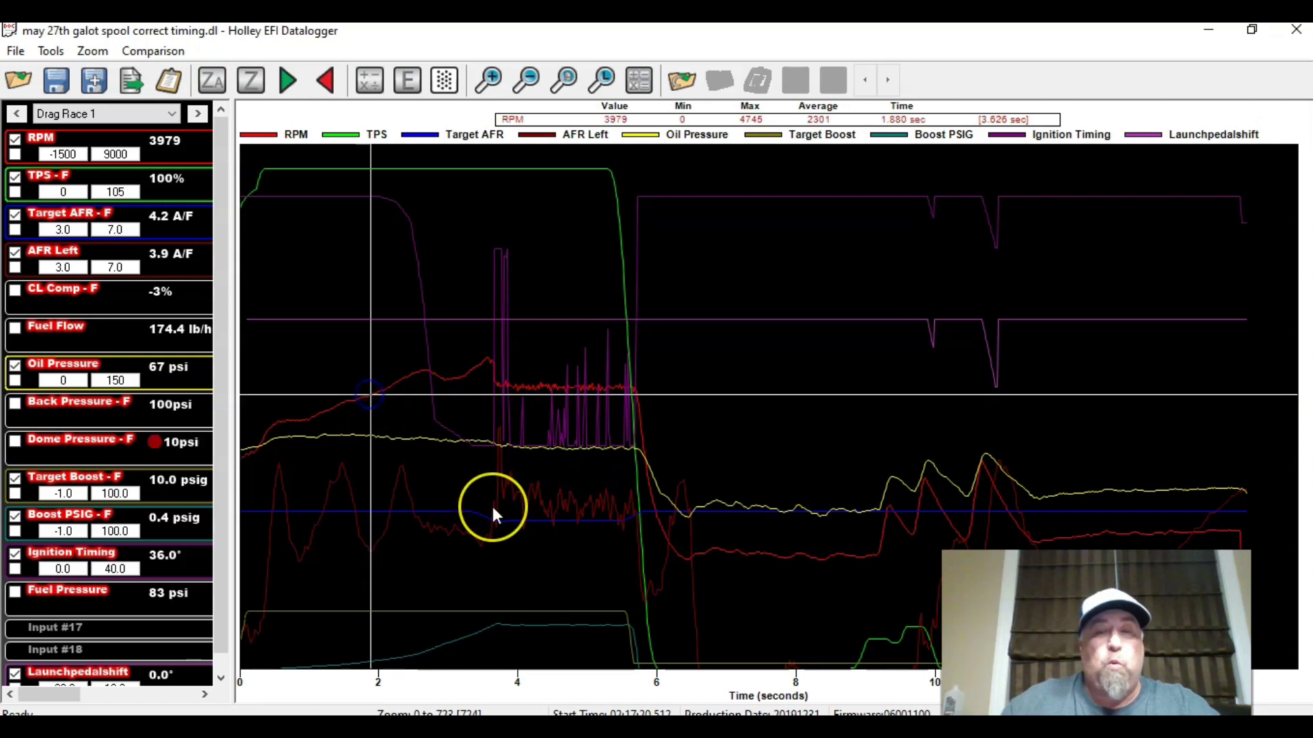
key("Right")
key("Right")
key("Right")
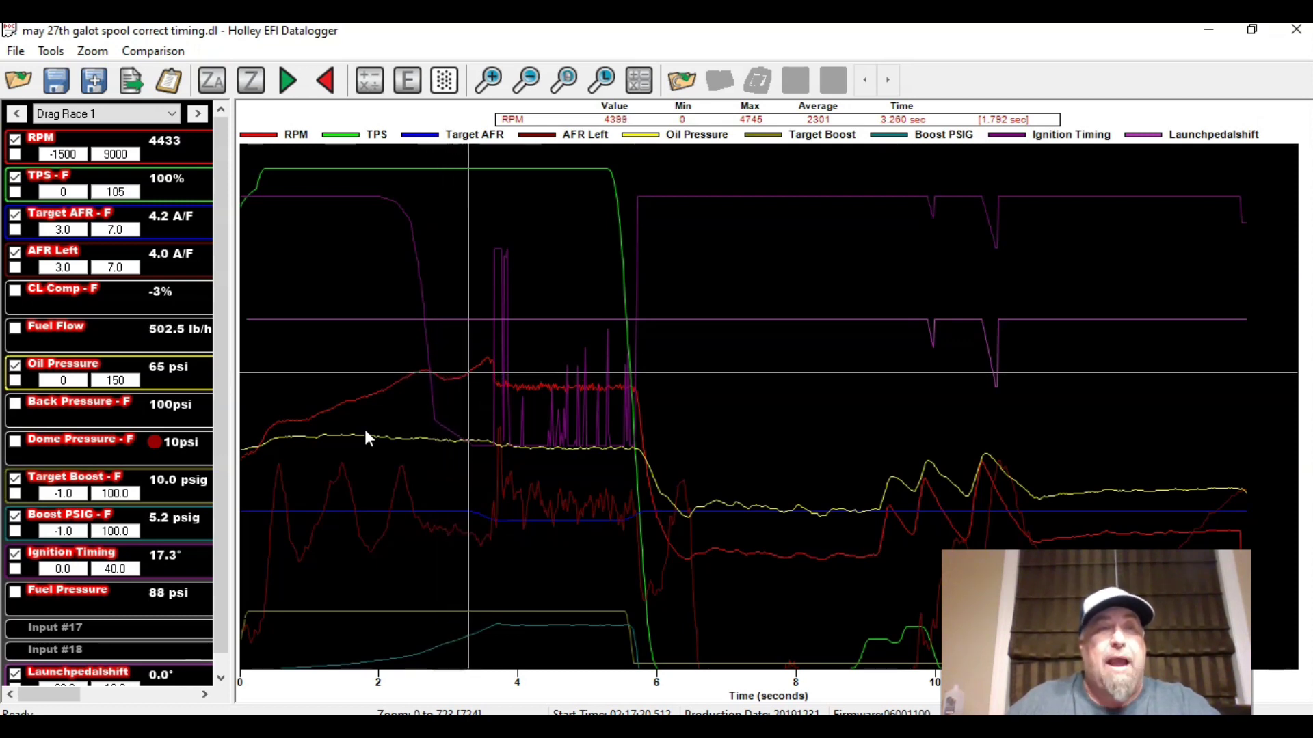
key("Left")
key("Left")
key("Left")
key("Left")
key("Left")
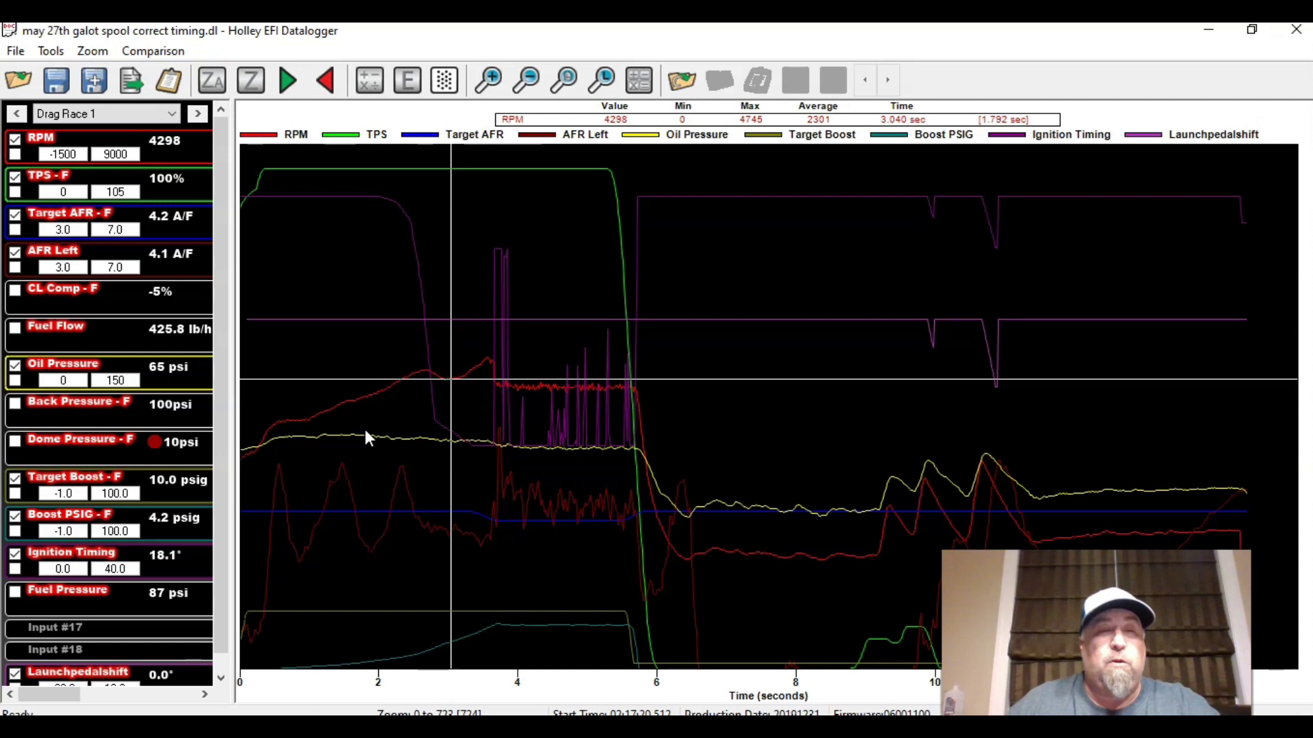
key("Left")
key("Left")
key("Left")
key("Left")
key("Left")
key("Left")
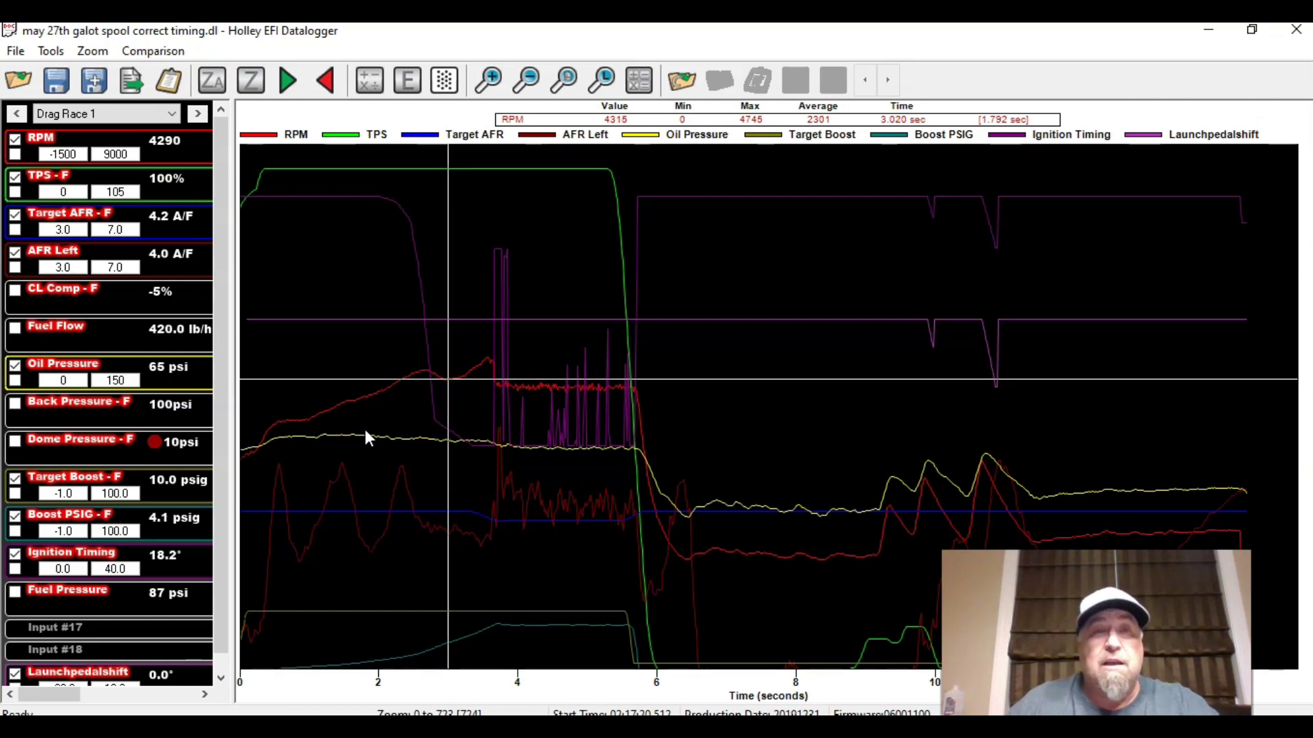
key("Right")
key("Right")
key("Right")
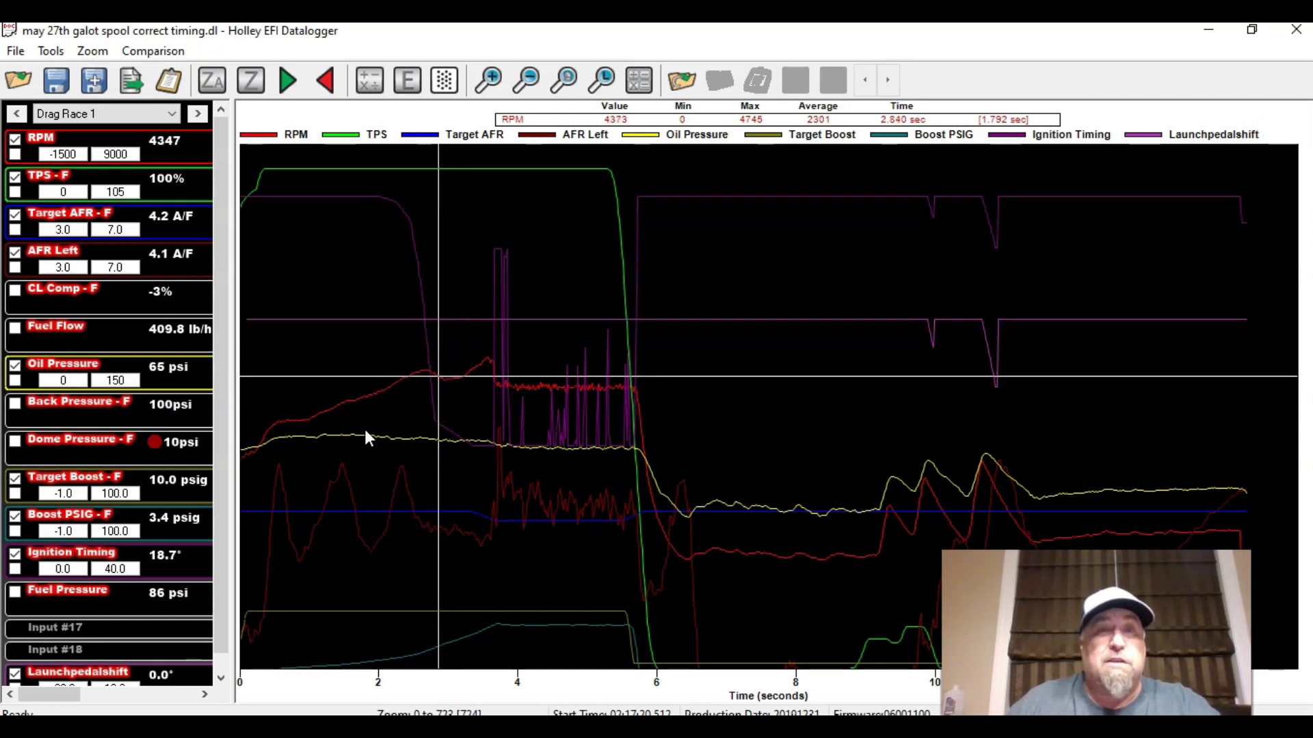
key("Right")
key("Right")
key("Right")
key("Right")
key("Right")
key("Right")
key("Right")
key("Right")
key("Right")
key("Right")
key("Right")
key("Right")
key("Right")
key("Right")
key("Right")
key("Right")
key("Right")
key("Right")
key("Right")
key("Right")
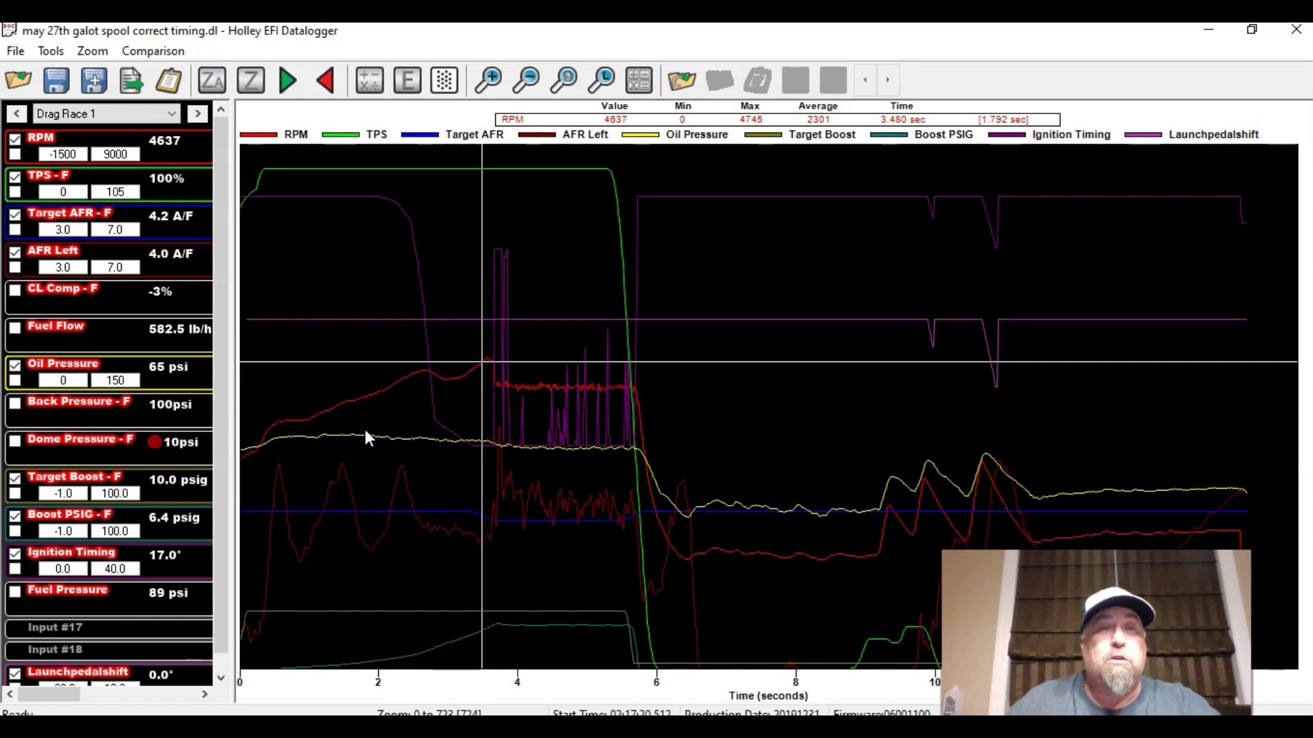
key("Right")
key("Right")
key("Right")
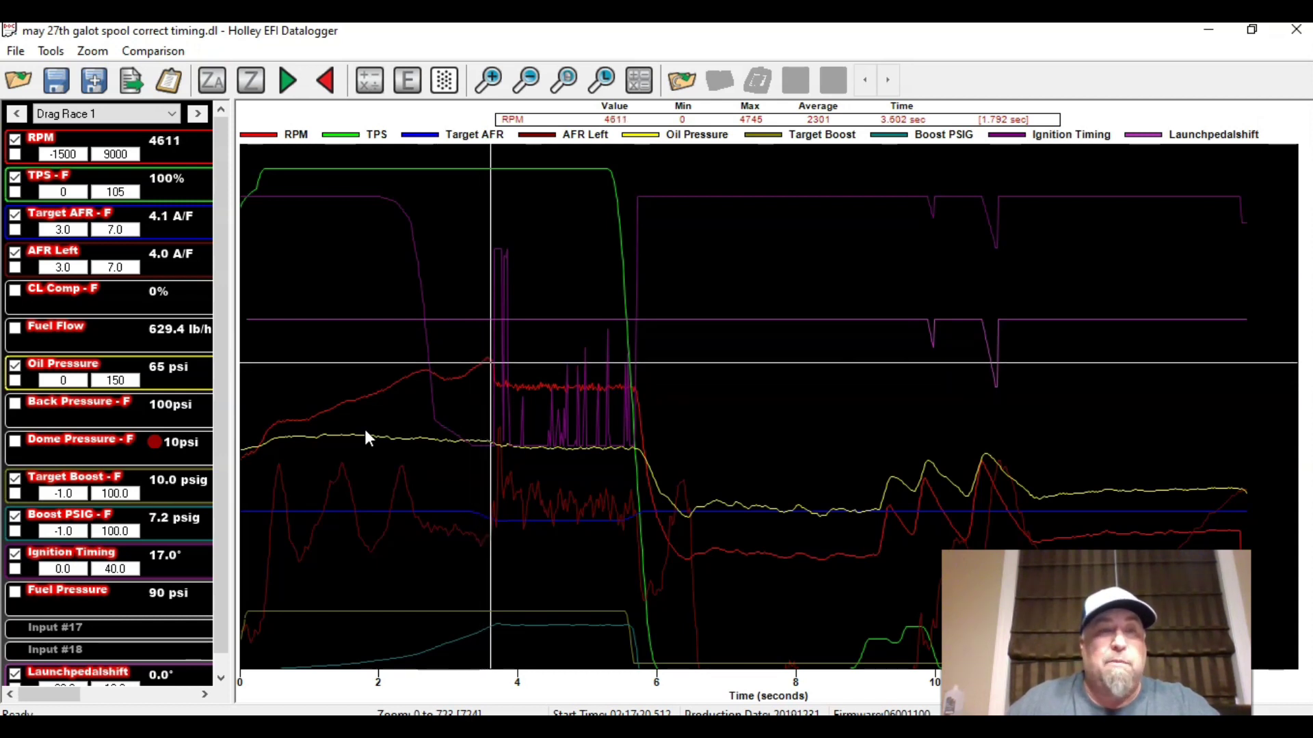
key("Right")
key("Right")
key("Right")
key("Right")
key("Right")
key("Right")
key("Right")
key("Right")
key("Right")
key("Right")
key("Right")
key("Right")
key("Right")
key("Right")
key("Right")
key("Right")
key("Right")
key("Right")
key("Right")
key("Right")
key("Right")
key("Right")
key("Right")
key("Right")
key("Right")
key("Right")
key("Right")
key("Right")
key("Right")
key("Right")
key("Right")
key("Right")
key("Right")
key("Right")
key("Right")
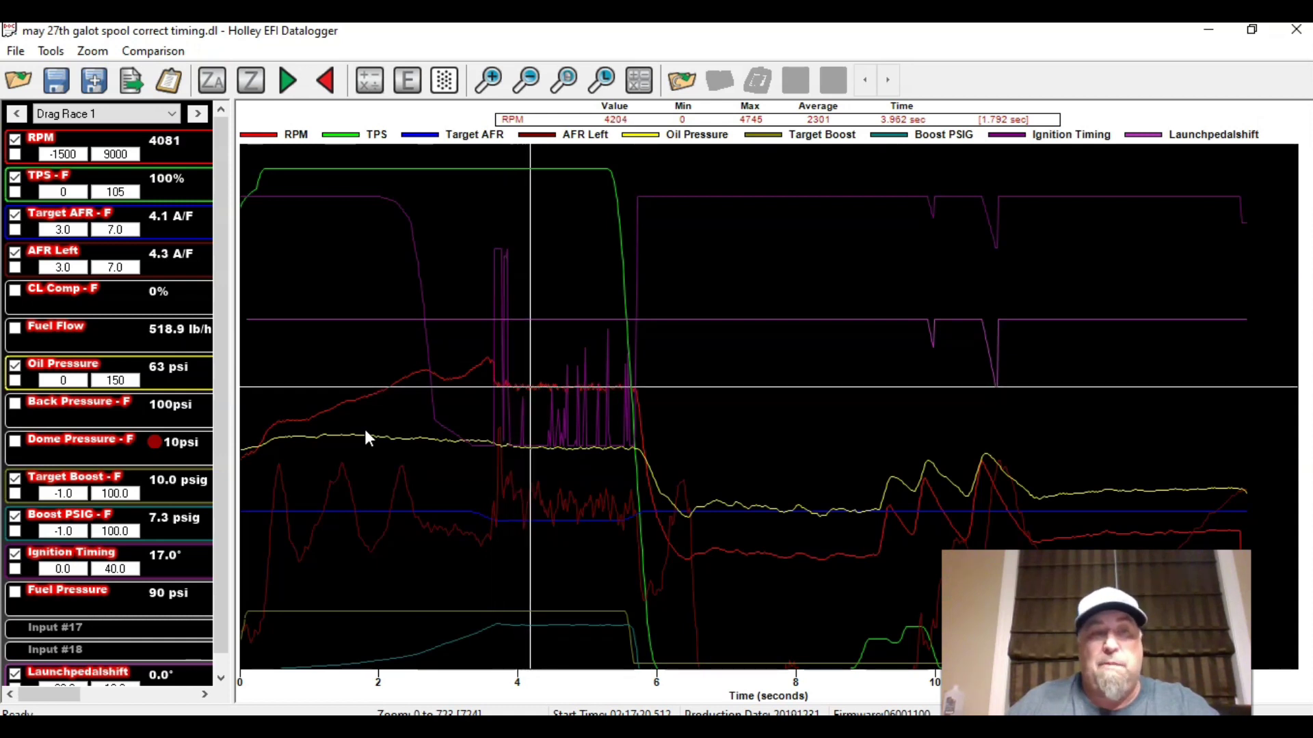
key("Right")
key("Right")
key("Right")
key("Right")
key("Right")
key("Right")
key("Right")
key("Right")
key("Right")
key("Right")
key("Right")
key("Right")
key("Right")
key("Right")
key("Right")
key("Right")
key("Right")
key("Right")
key("Right")
key("Right")
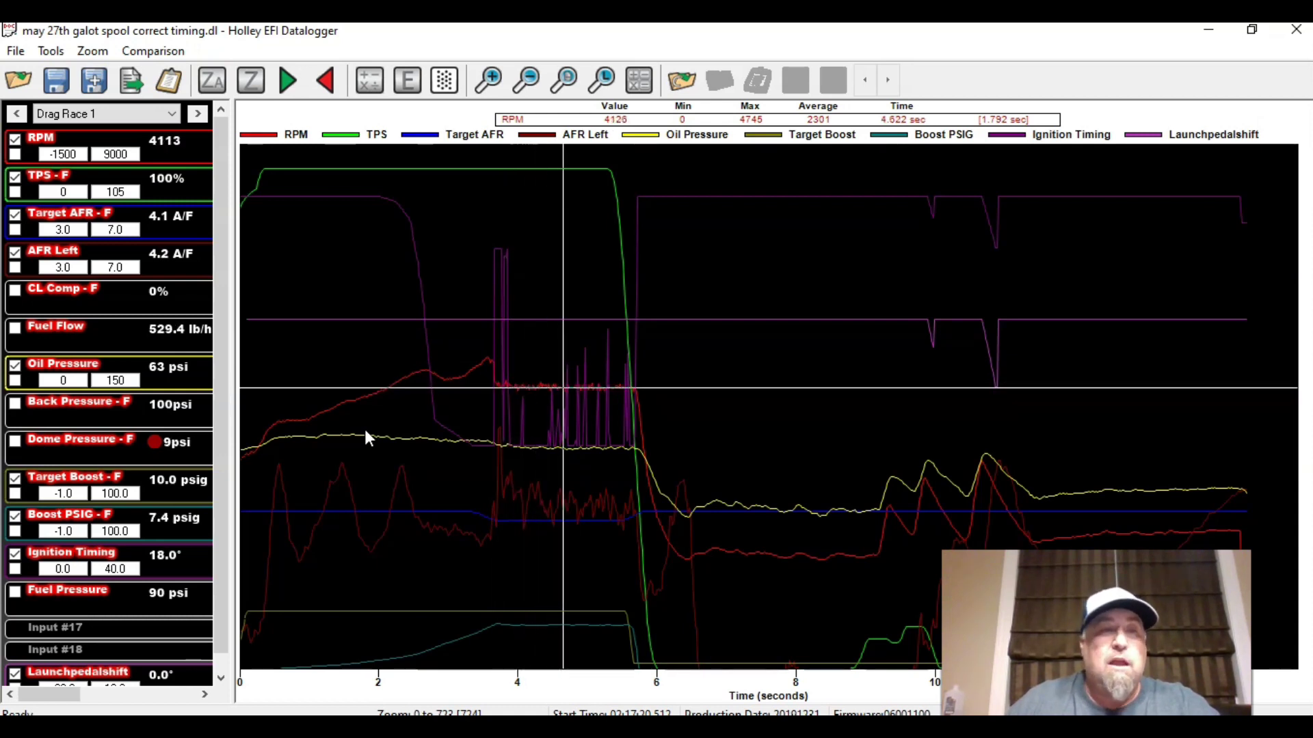
key("Right")
key("Right")
key("Right")
key("Right")
key("Right")
key("Right")
key("Right")
key("Right")
key("Right")
key("Right")
key("Right")
key("Right")
key("Right")
key("Right")
key("Right")
key("Right")
key("Right")
key("Right")
key("Right")
key("Right")
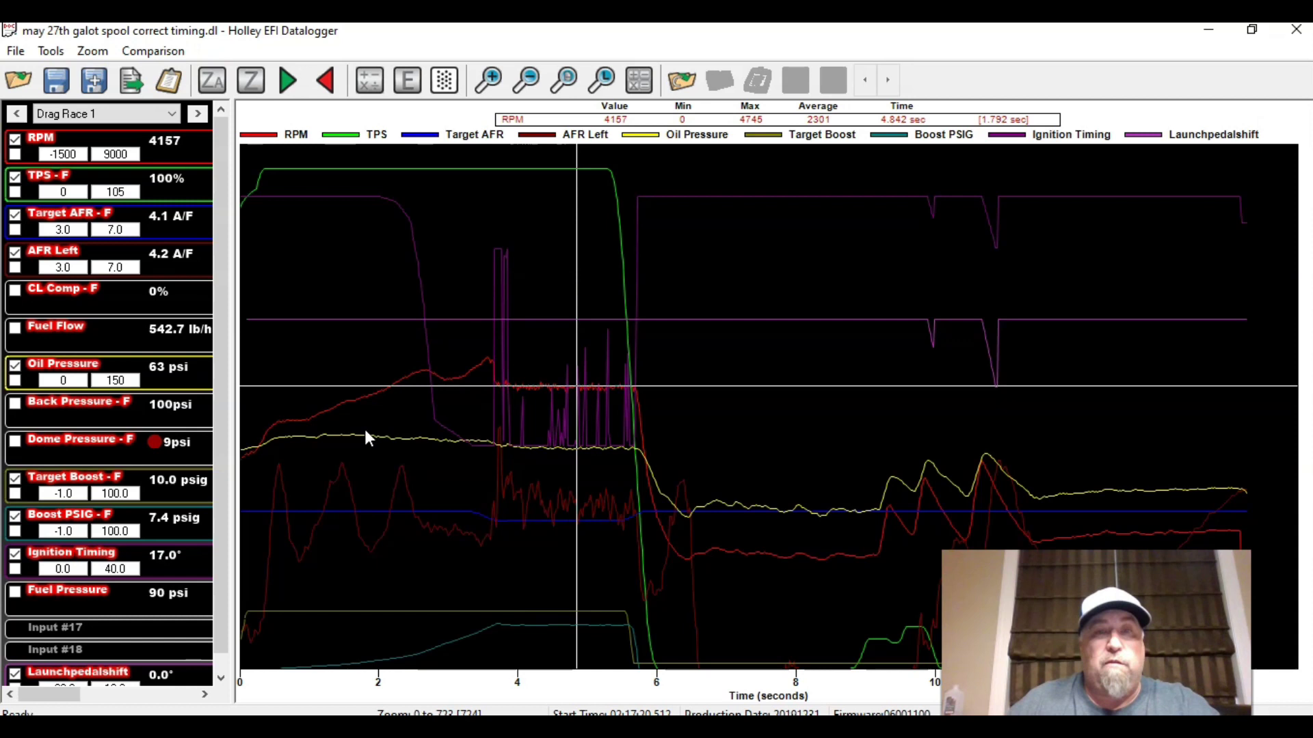
key("Left")
key("Left")
key("Left")
key("Left")
key("Left")
key("Left")
key("Left")
key("Left")
key("Left")
key("Left")
key("Left")
key("Left")
key("Left")
key("Left")
key("Left")
key("Left")
key("Left")
key("Left")
key("Left")
key("Left")
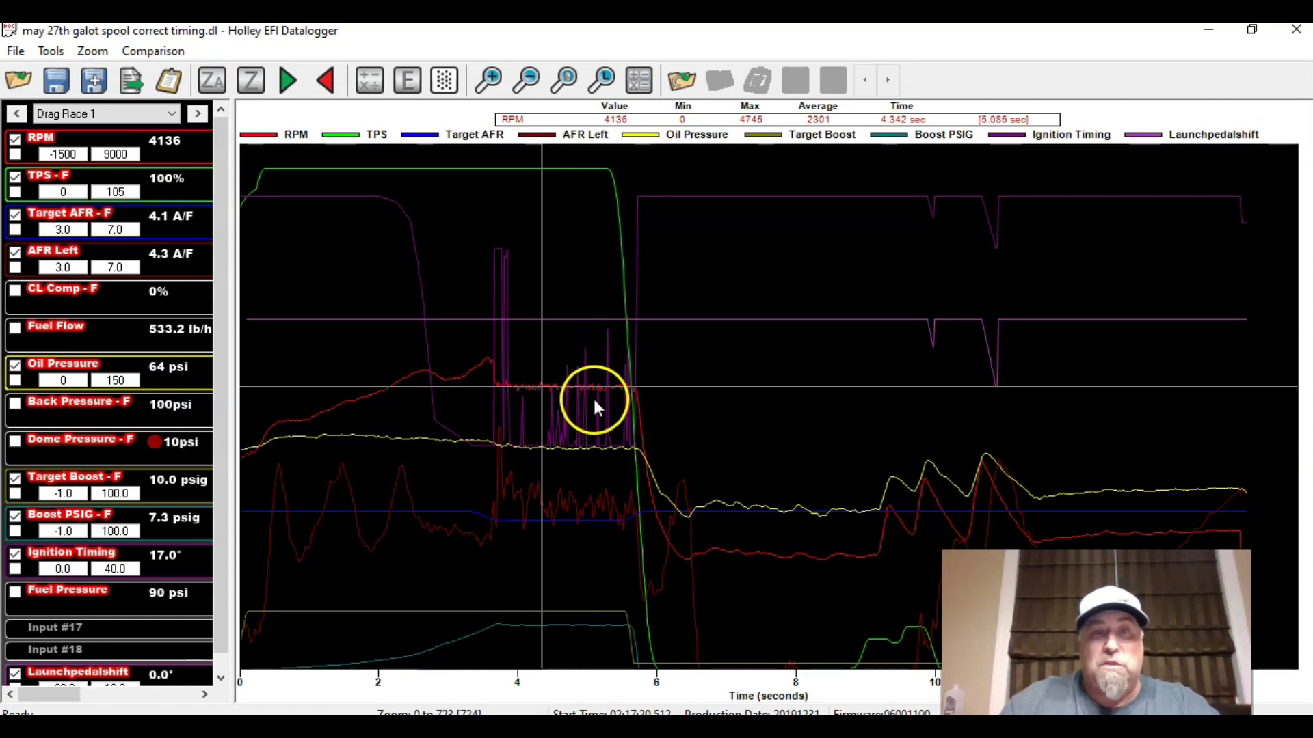
Advance the correct-timing log from 4.38 s to 4.98 s through the two-step hold.
key("Right")
key("Right")
key("Right")
key("Right")
key("Right")
key("Right")
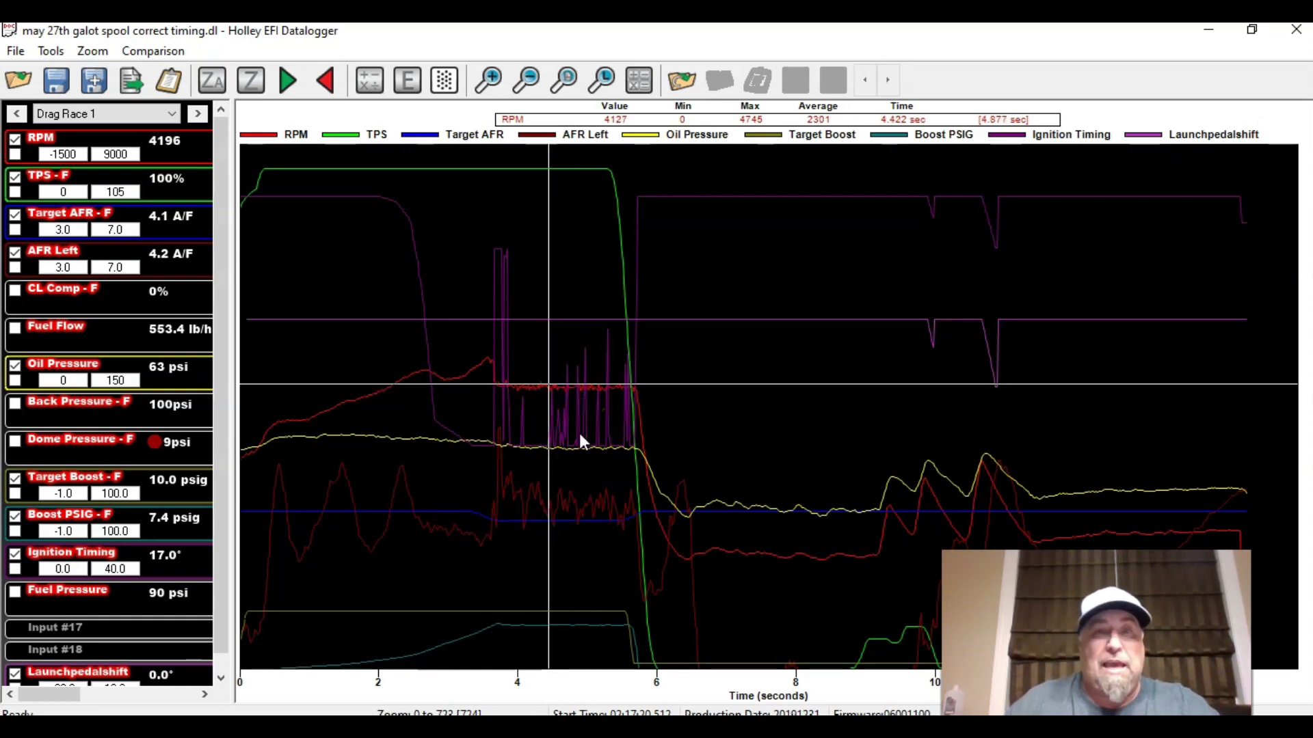
key("Right")
key("Right")
key("Right")
key("Right")
key("Right")
key("Right")
key("Right")
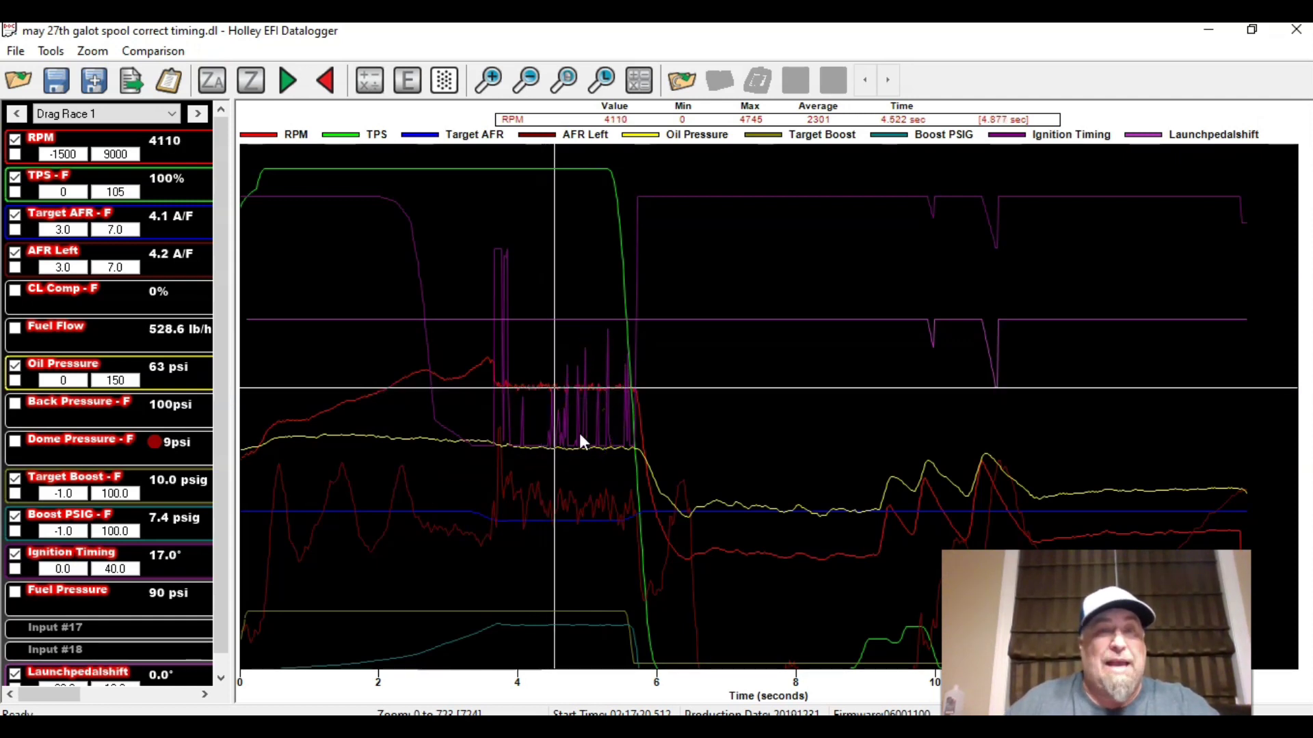
key("Right")
key("Right")
key("Right")
key("Right")
key("Right")
key("Right")
key("Right")
key("Right")
key("Right")
key("Right")
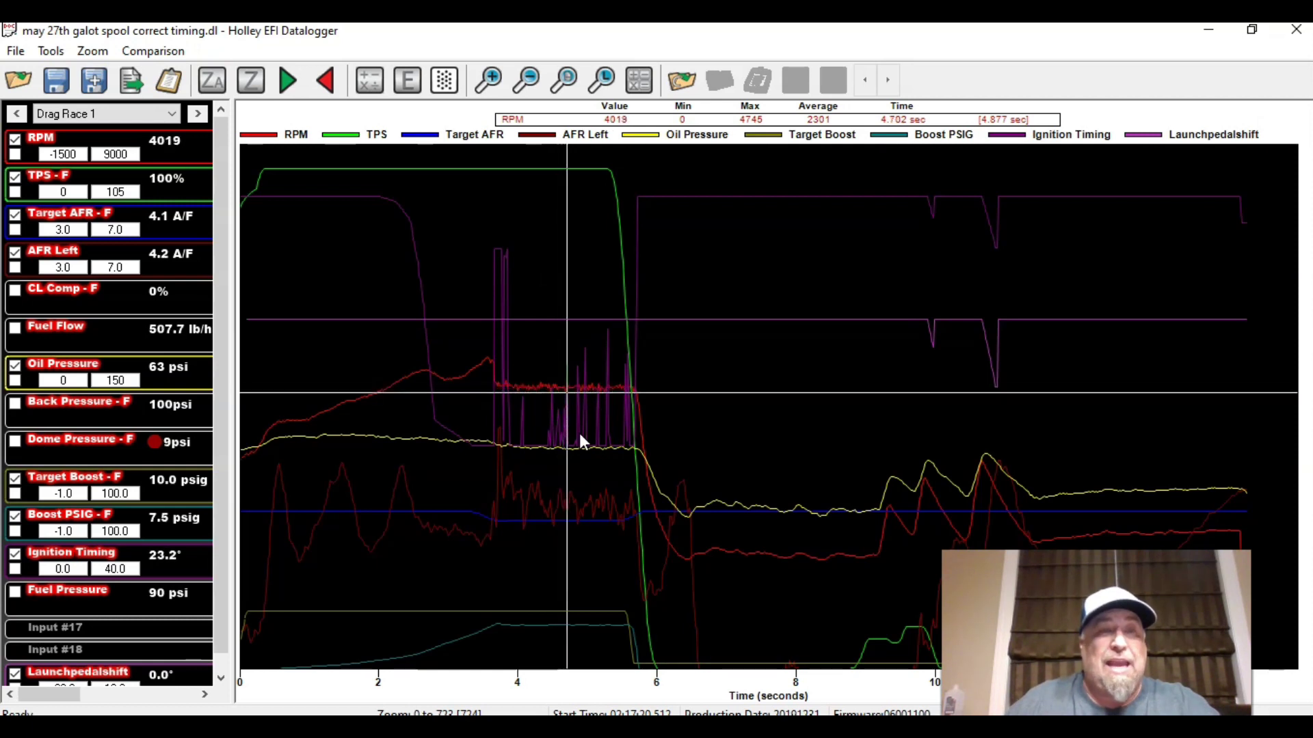
key("Right")
key("Right")
key("Right")
key("Right")
key("Right")
key("Right")
key("Right")
key("Right")
key("Right")
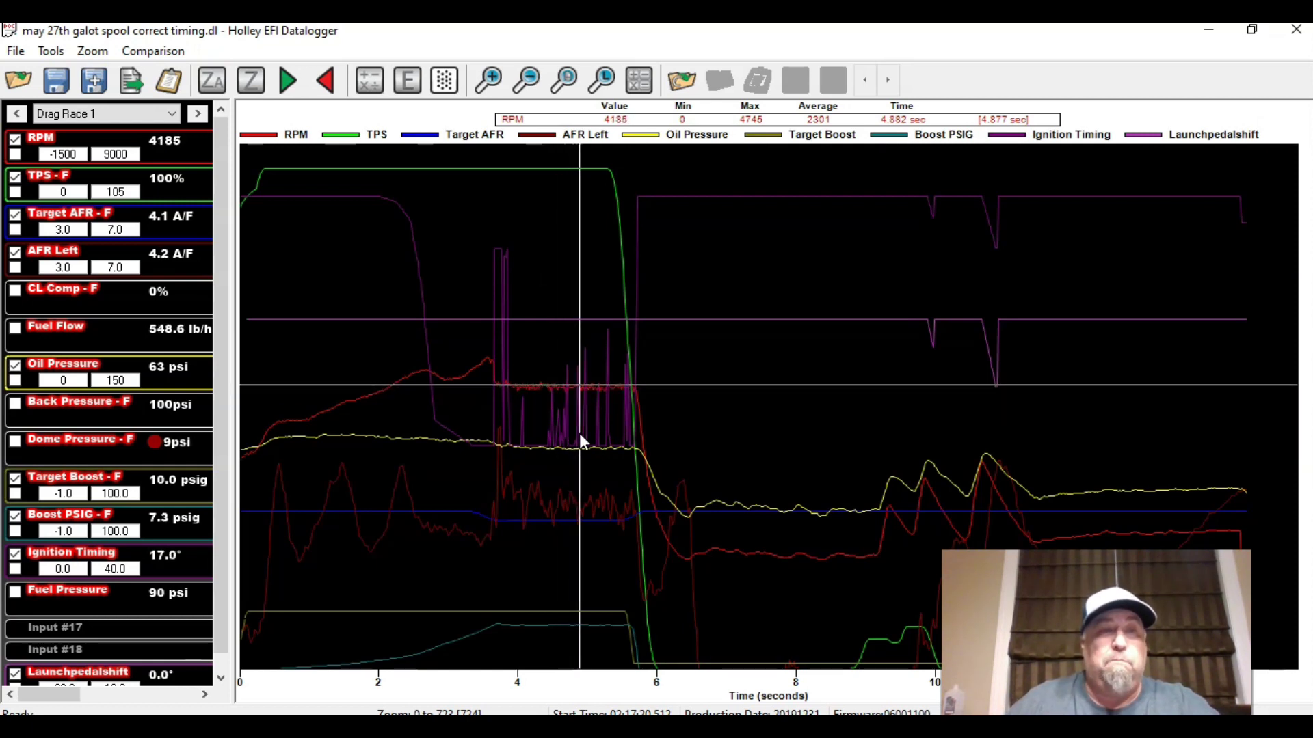
key("Right")
key("Right")
key("Right")
key("Right")
key("Right")
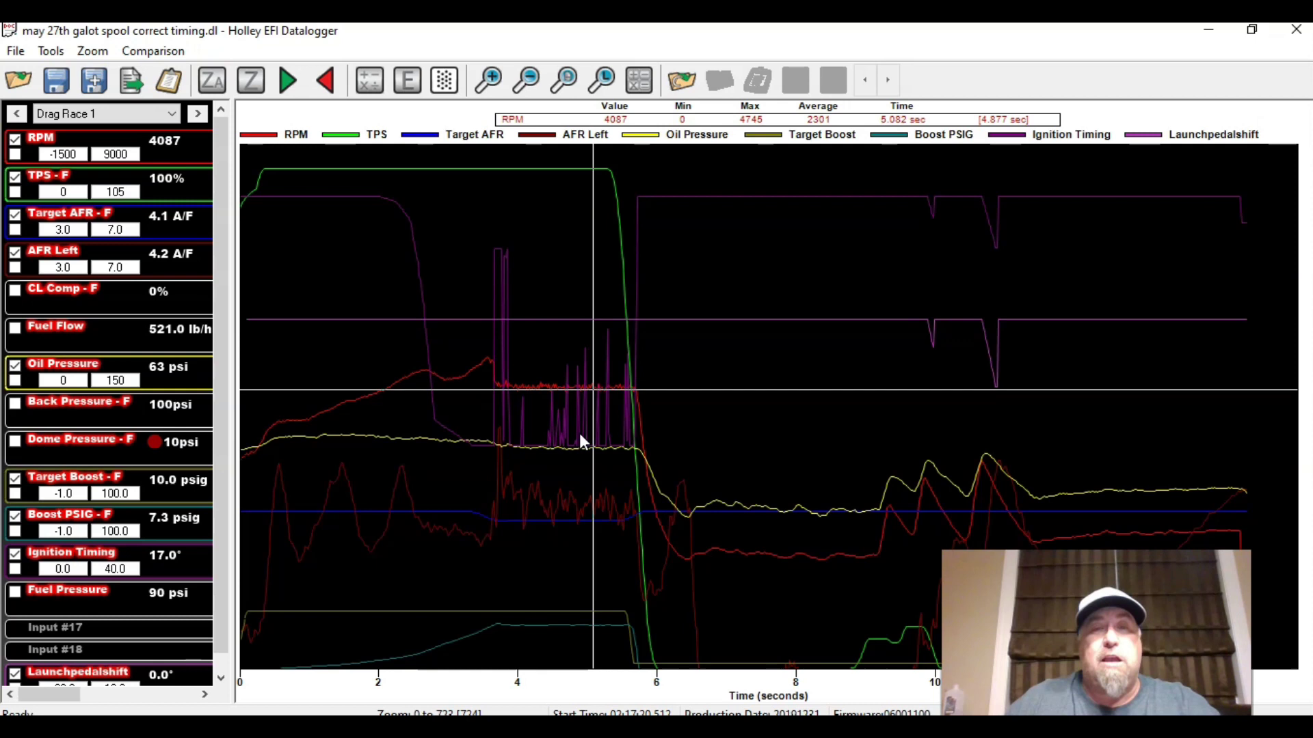
Step back to the launch near 2.98 s, reading 4301 RPM, 4.0 psig and 18.3° timing.
key("Left")
key("Left")
key("Left")
key("Left")
key("Left")
key("Left")
key("Left")
key("Left")
key("Left")
key("Left")
key("Left")
key("Left")
key("Left")
key("Left")
key("Left")
key("Left")
key("Left")
key("Left")
key("Left")
key("Left")
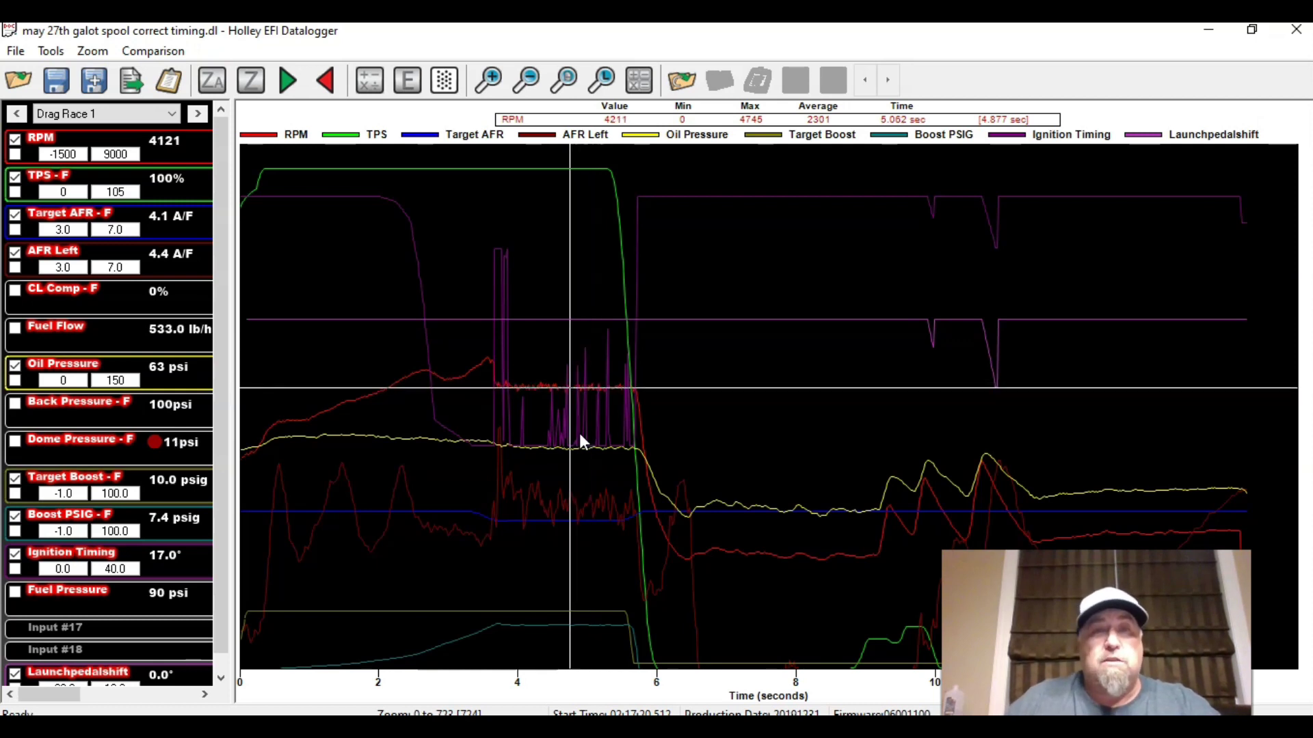
key("Left")
key("Left")
key("Left")
key("Left")
key("Left")
key("Left")
key("Left")
key("Left")
key("Left")
key("Left")
key("Left")
key("Left")
key("Left")
key("Left")
key("Left")
key("Left")
key("Left")
key("Left")
key("Left")
key("Left")
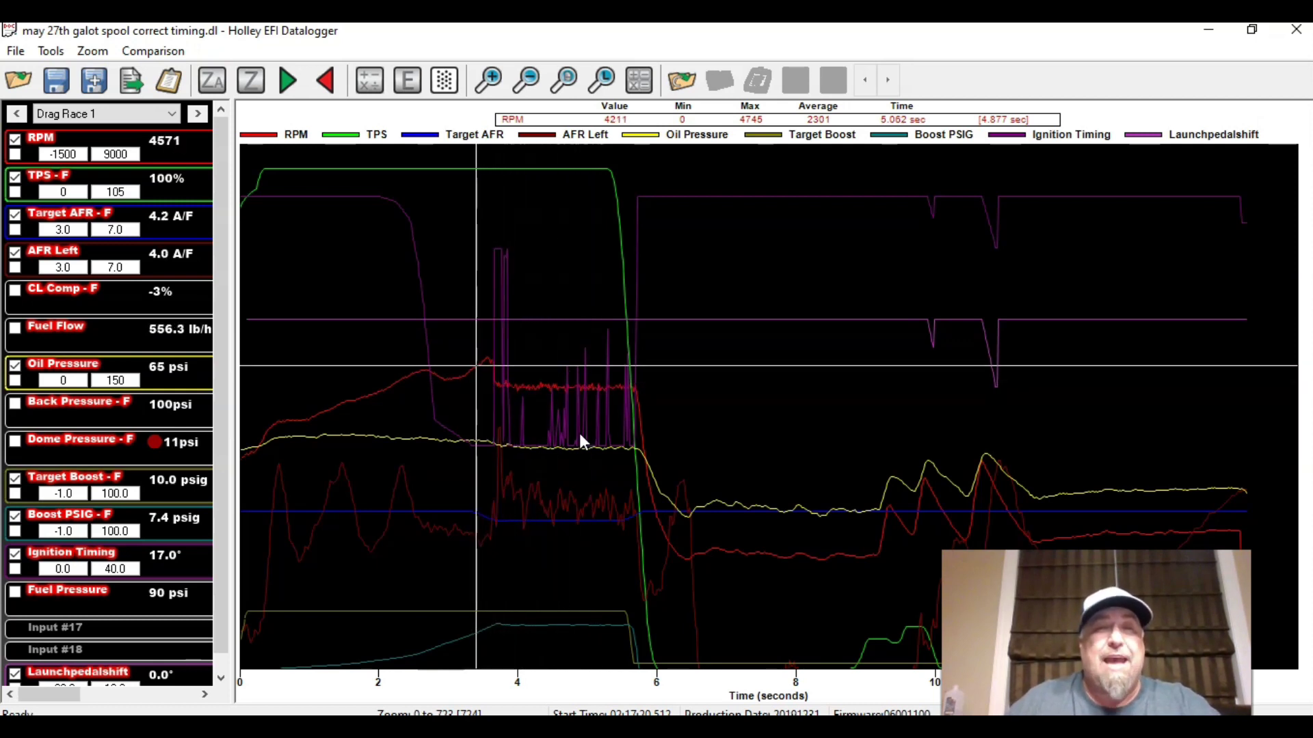
key("Right")
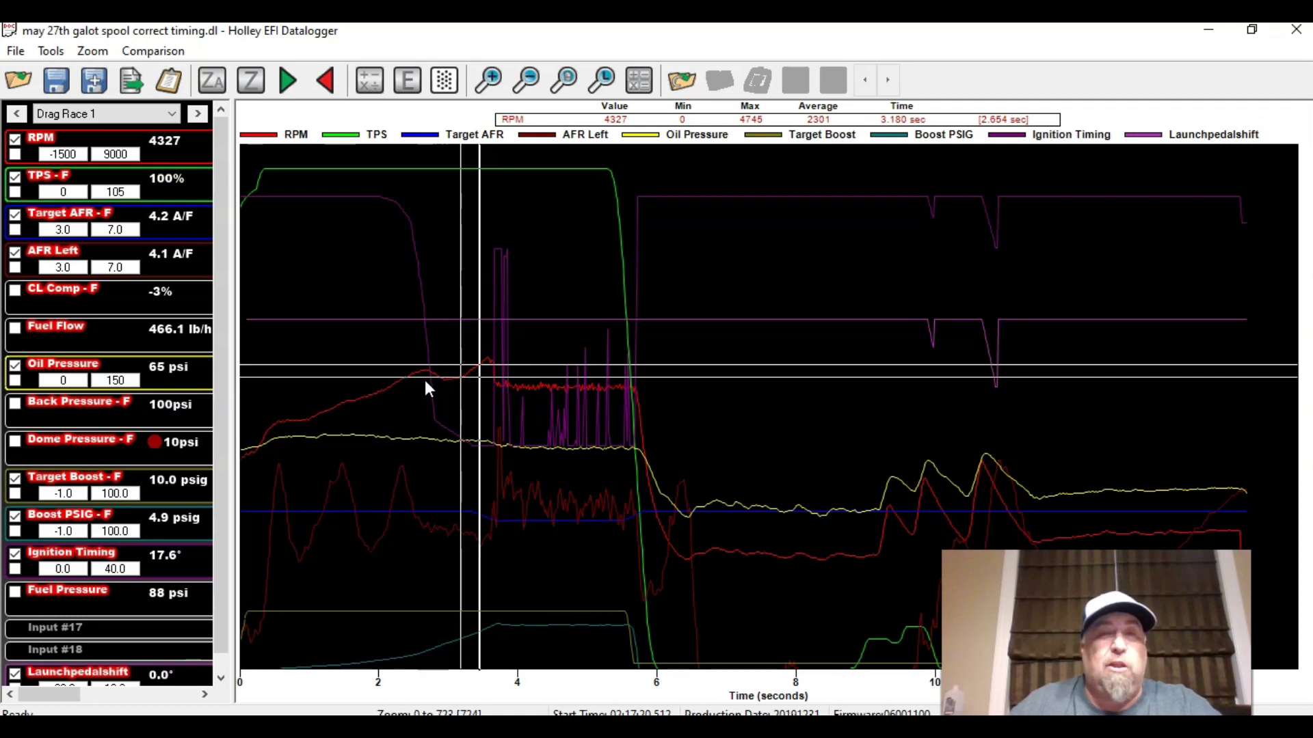
key("Left")
key("Left")
key("Left")
key("Left")
key("Left")
key("Left")
key("Left")
key("Left")
key("Left")
key("Left")
key("Left")
key("Left")
key("Left")
key("Left")
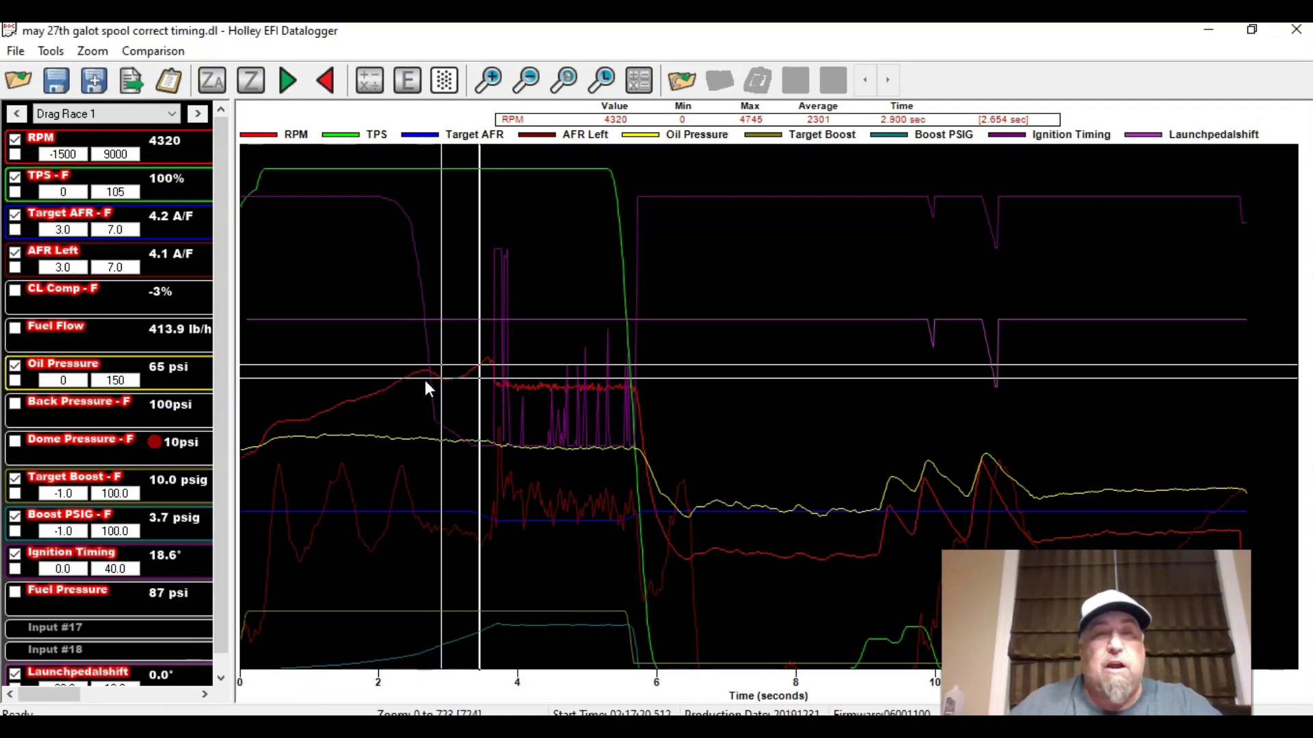
key("Right")
key("Right")
key("Left")
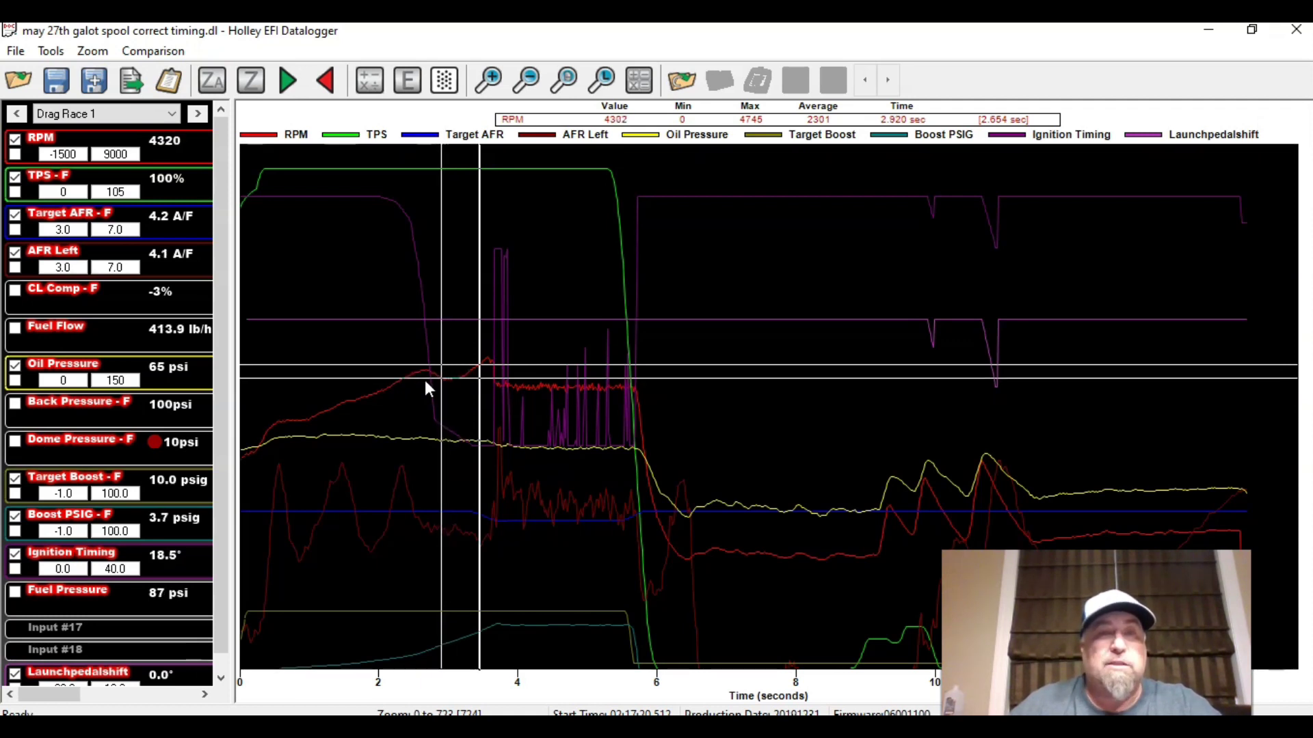
key("Left")
key("Left")
key("Left")
key("Left")
key("Left")
key("Left")
key("Left")
key("Left")
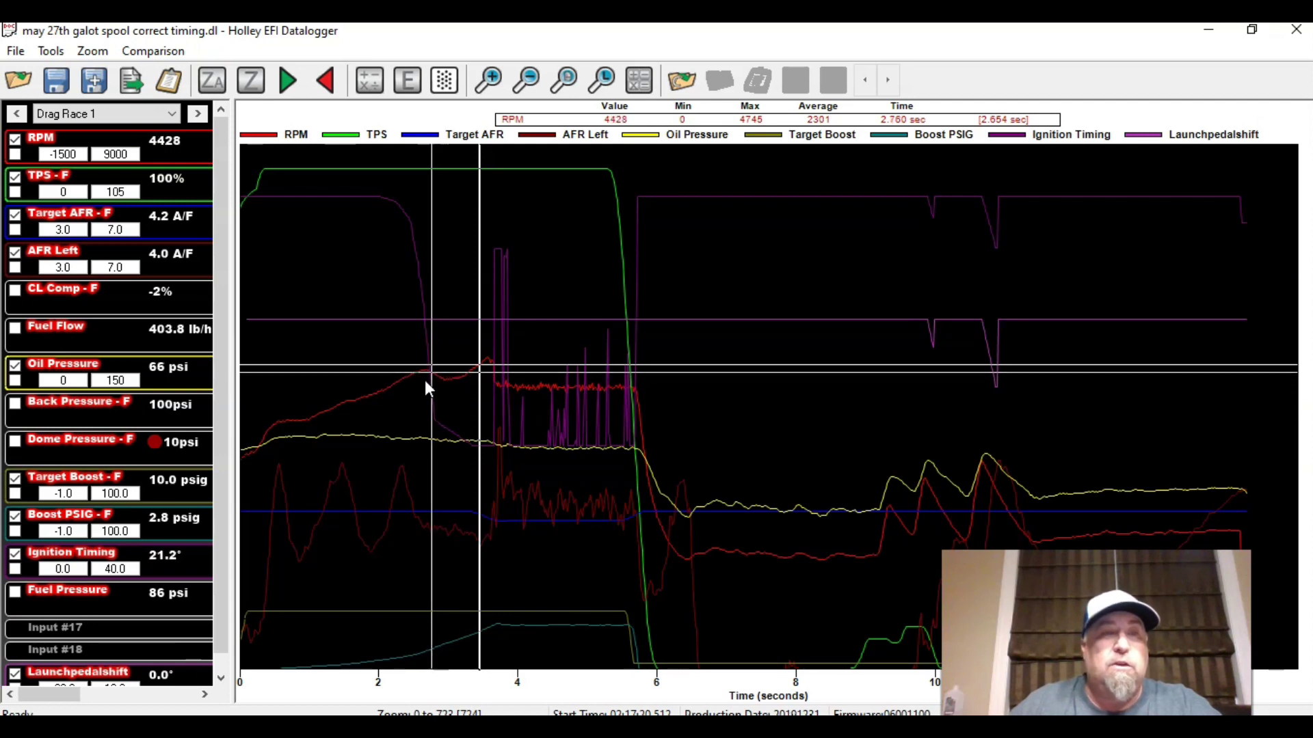
key("Right")
key("Right")
key("Right")
key("Right")
key("Right")
key("Right")
key("Right")
key("Right")
key("Right")
key("Right")
key("Right")
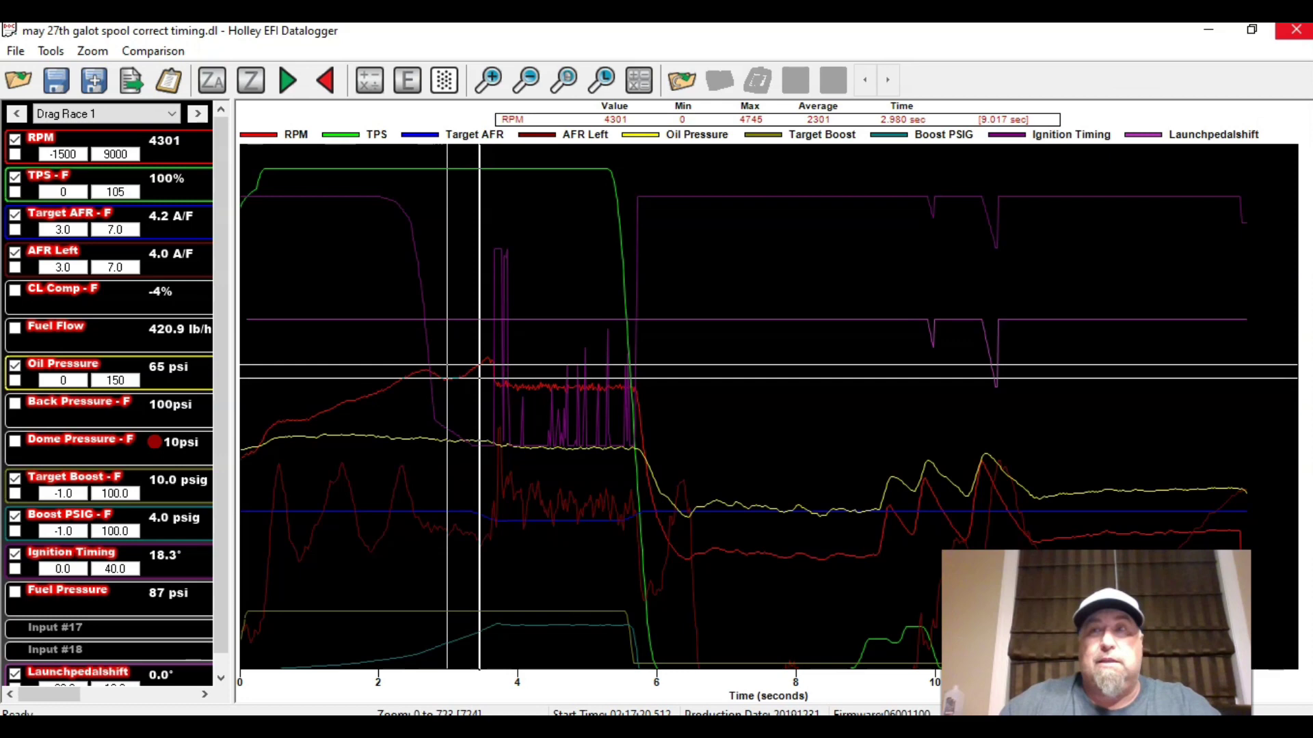
left_click(1296, 29)
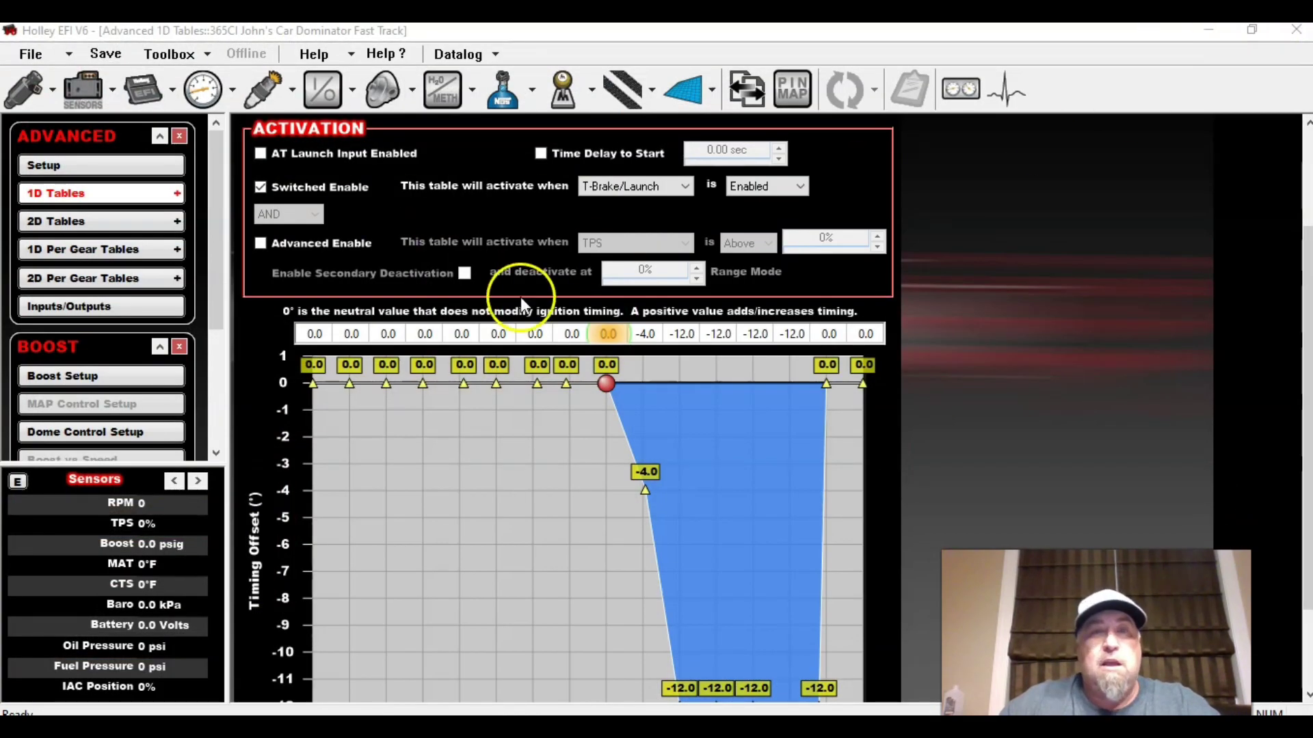
scroll(650, 407, "up", 3)
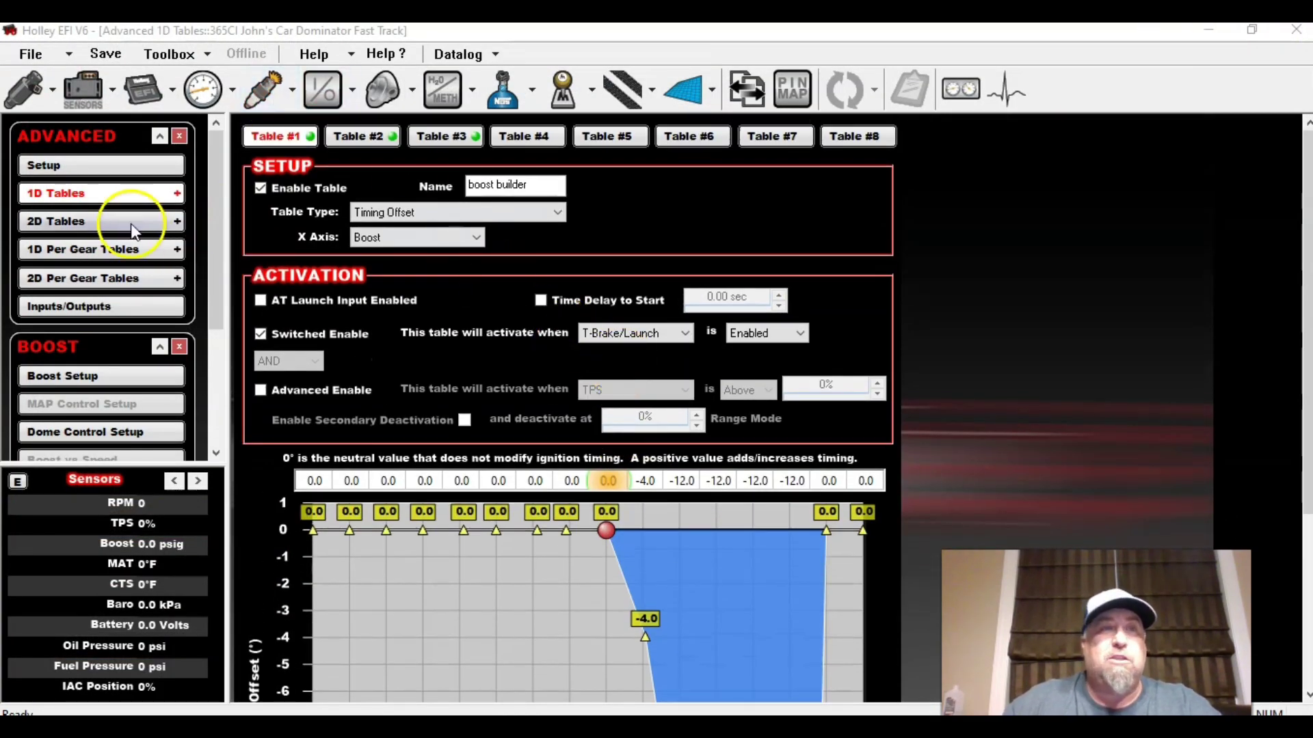
left_click(87, 194)
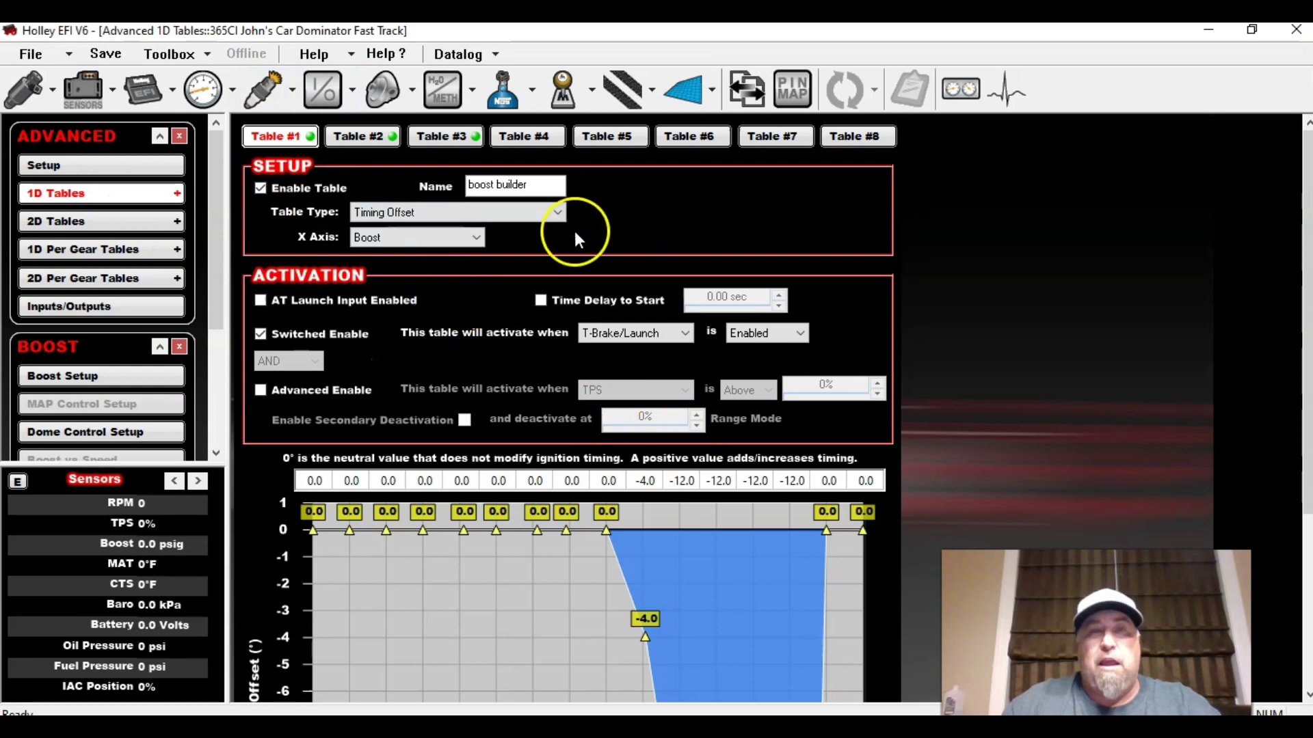
scroll(656, 363, "down", 3)
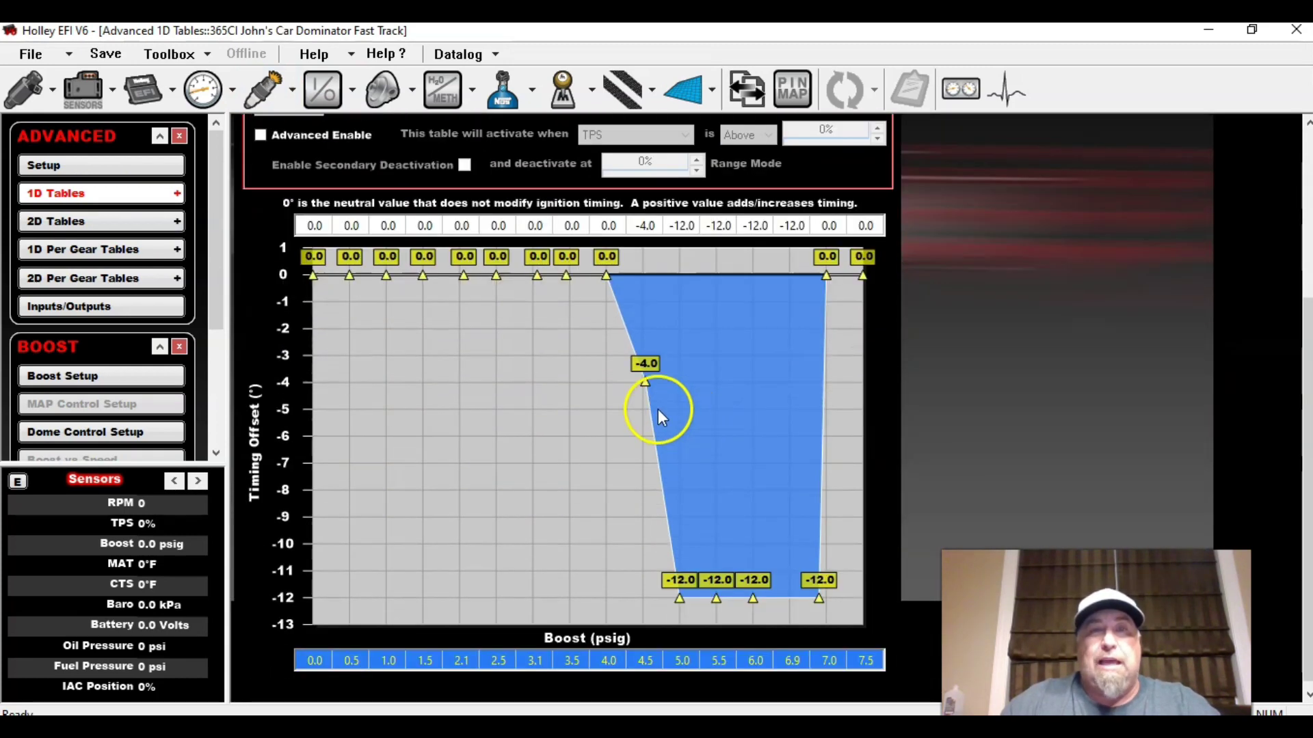
scroll(670, 430, "up", 3)
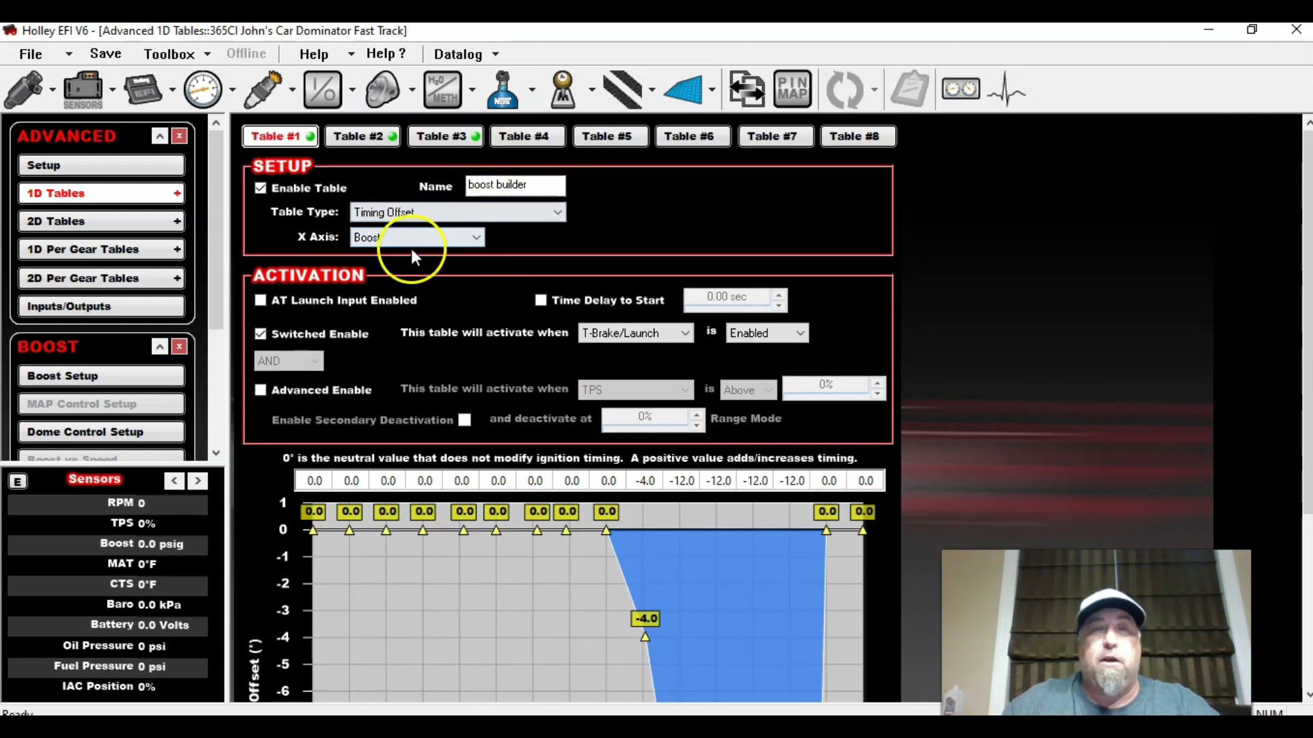
scroll(597, 369, "down", 1)
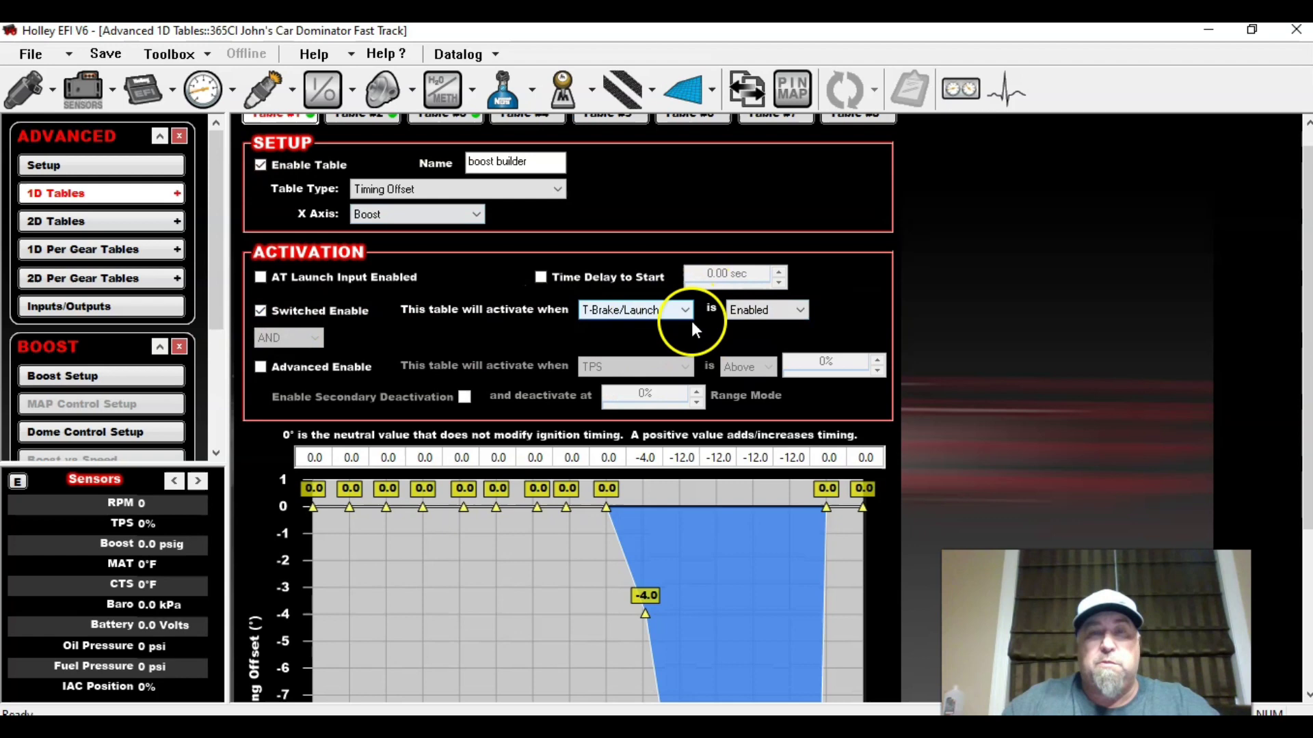
scroll(601, 445, "down", 6)
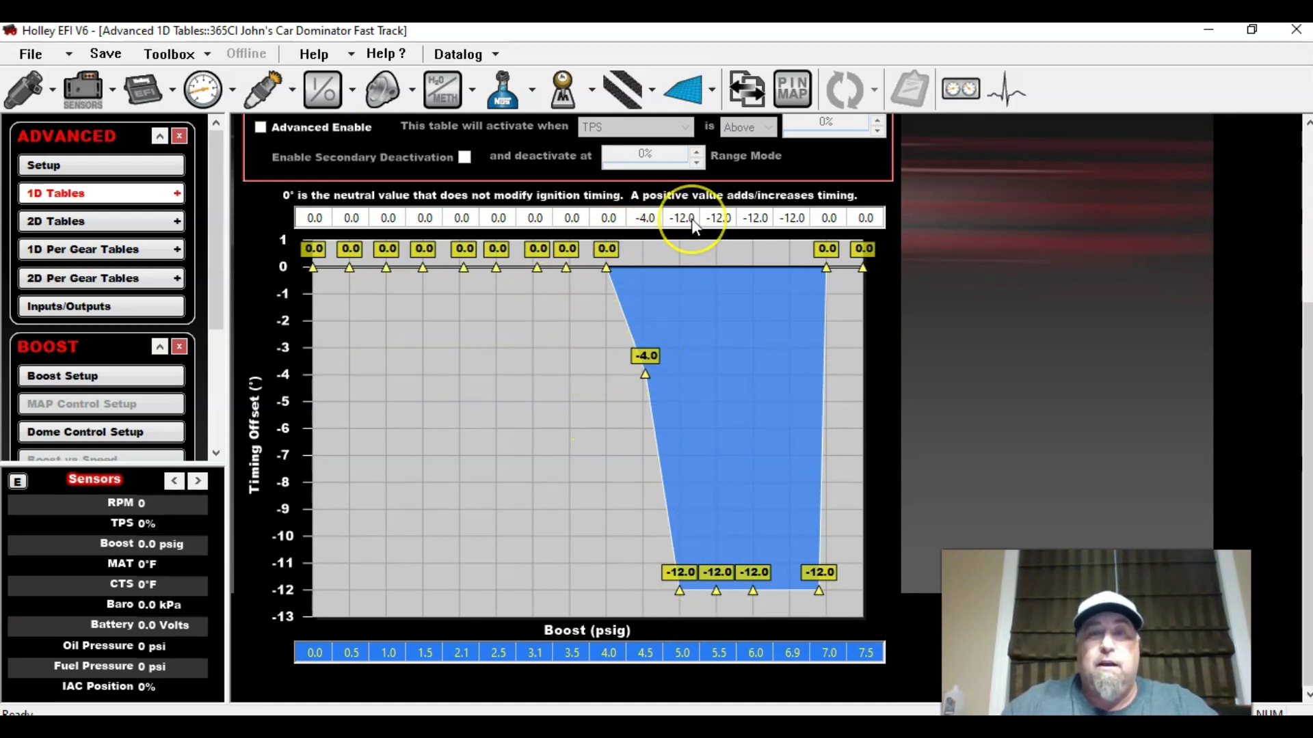
Change the four -12.0 boost builder cells from 5.0–6.9 psig to -10.
left_click_drag(691, 219, 792, 220)
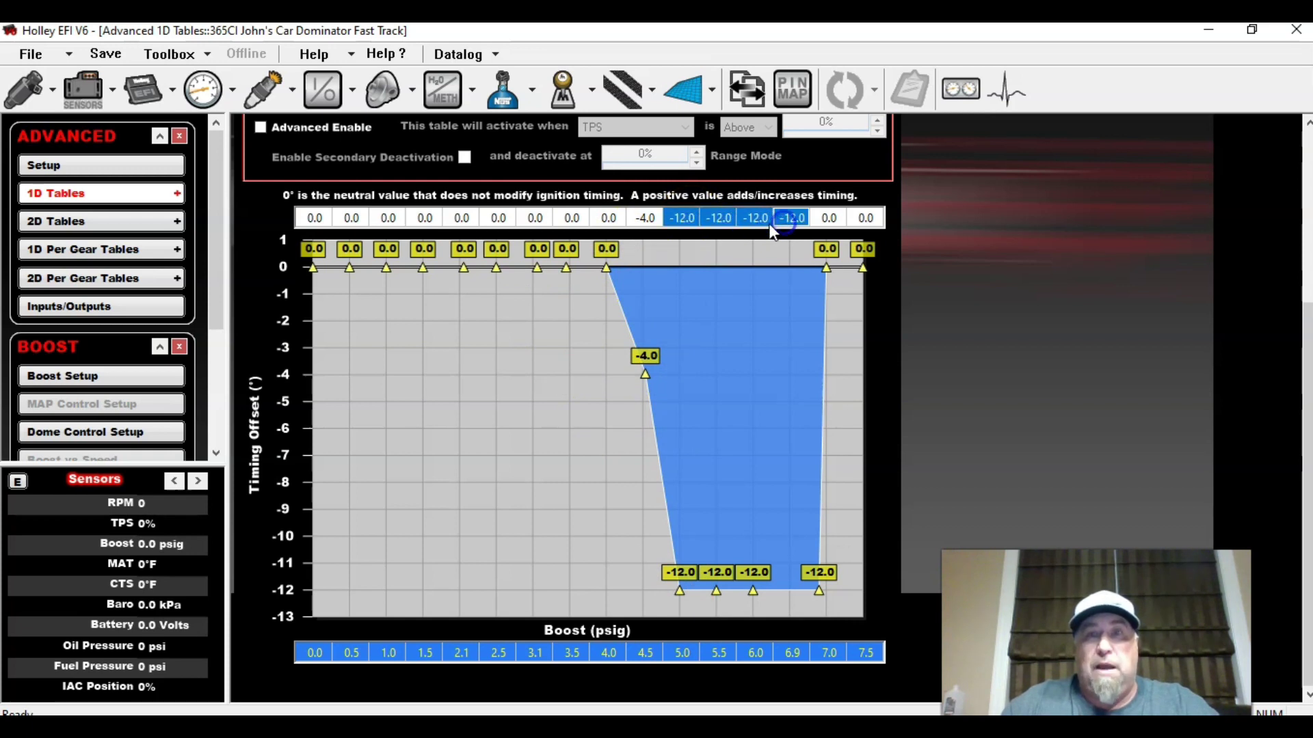
type("-1")
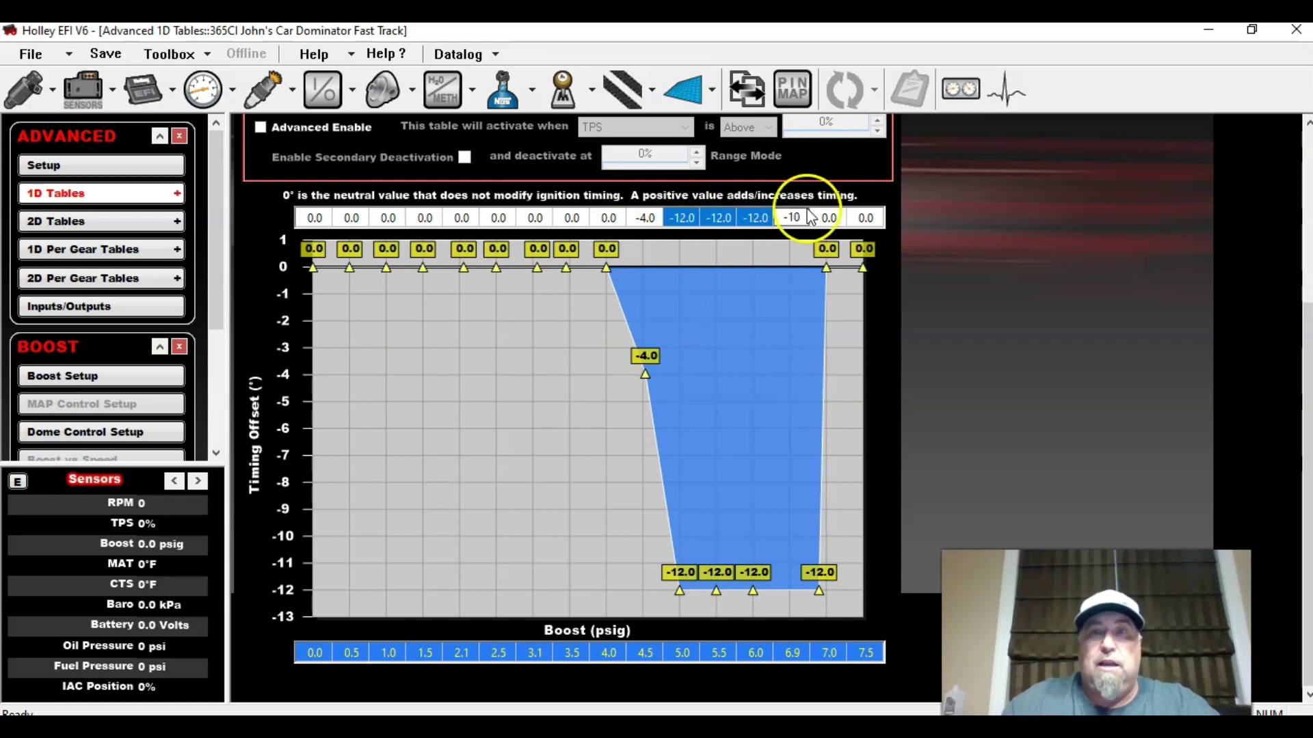
key("Return")
left_click(830, 218)
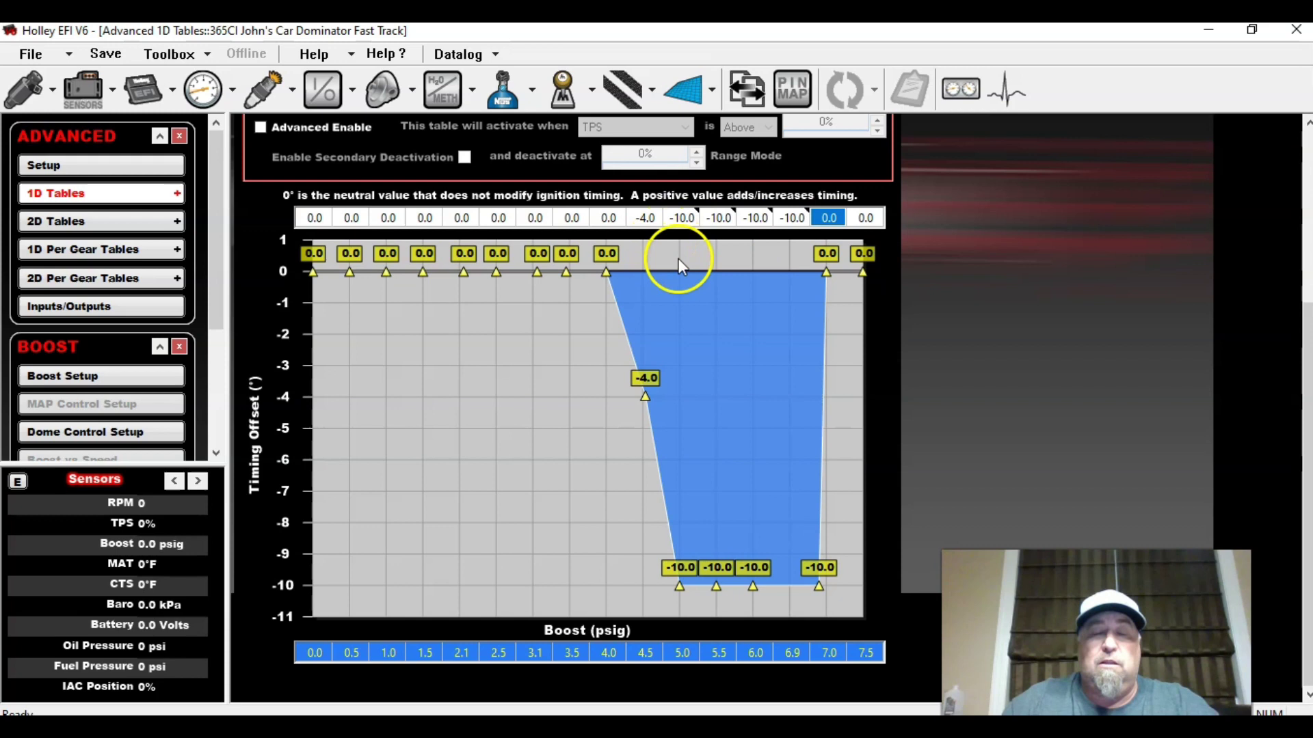
Set the 5.0 psig boost builder timing point to exactly -7.5°.
left_click(660, 220)
left_click(685, 220)
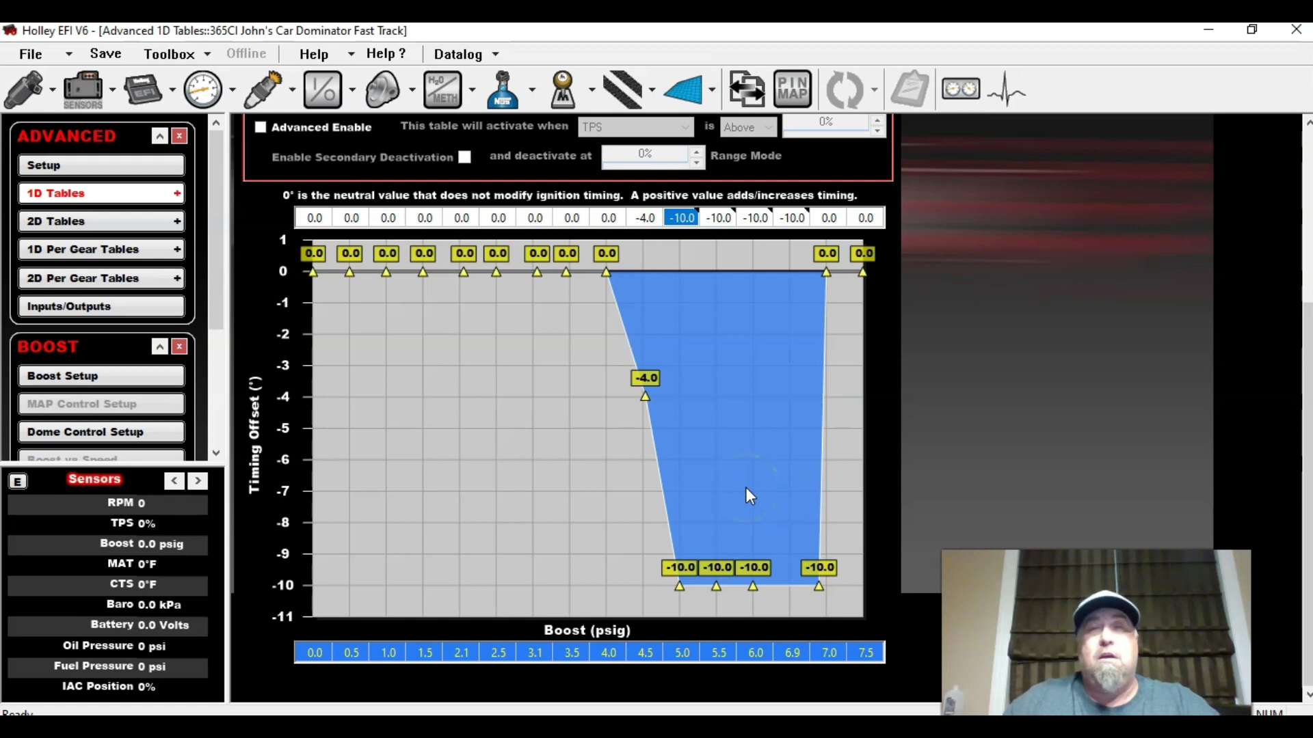
left_click(497, 219)
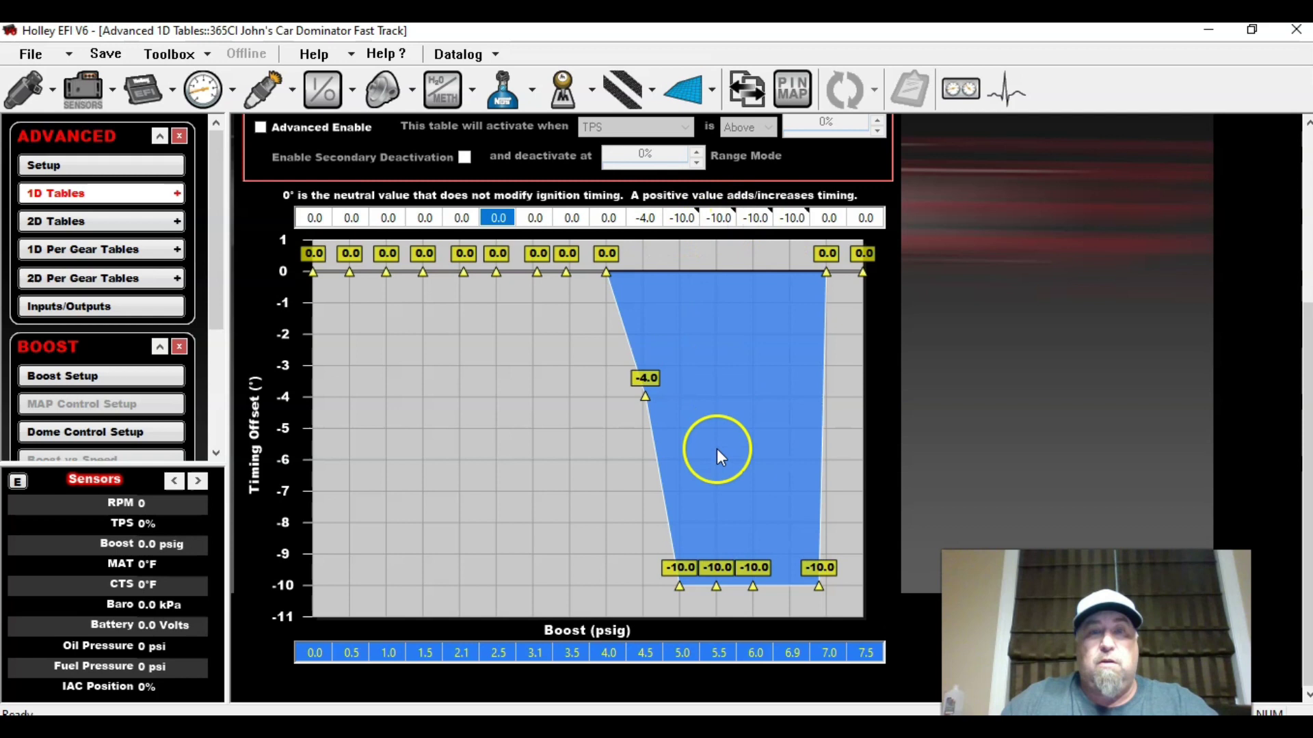
left_click_drag(680, 578, 680, 504)
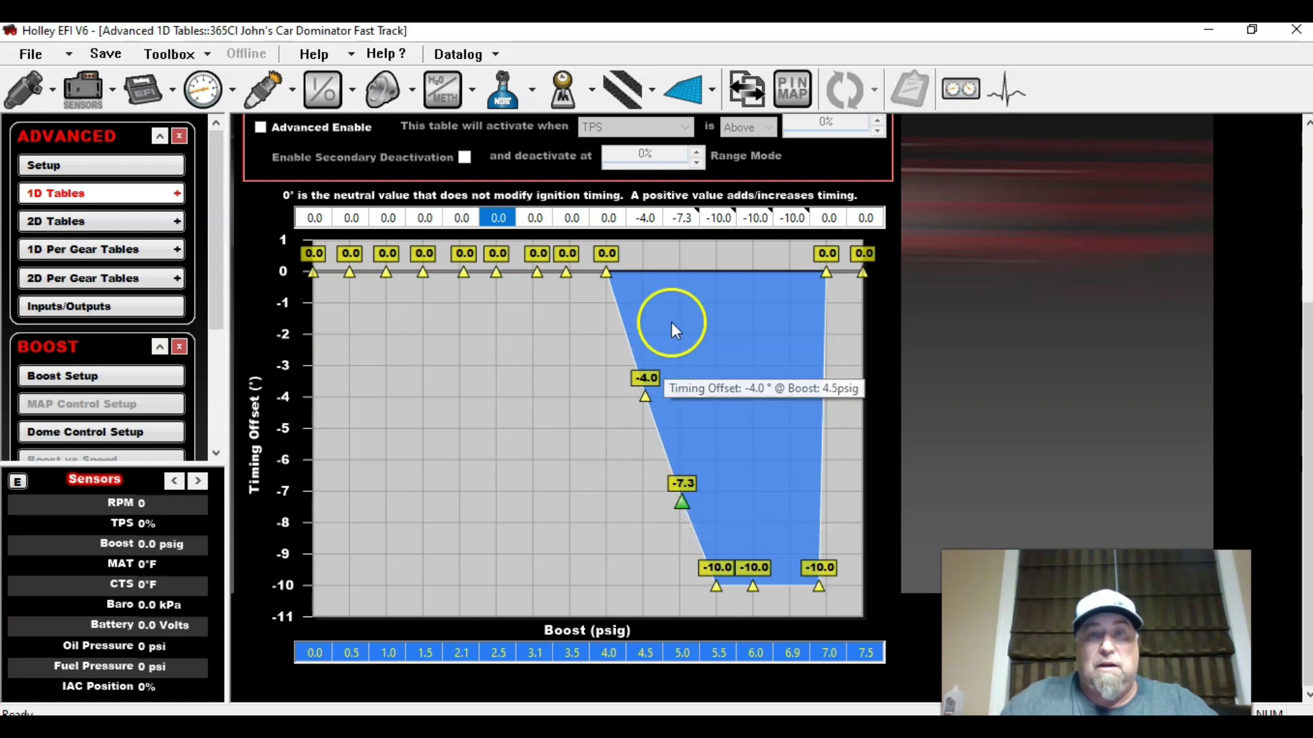
left_click(682, 220)
type("-")
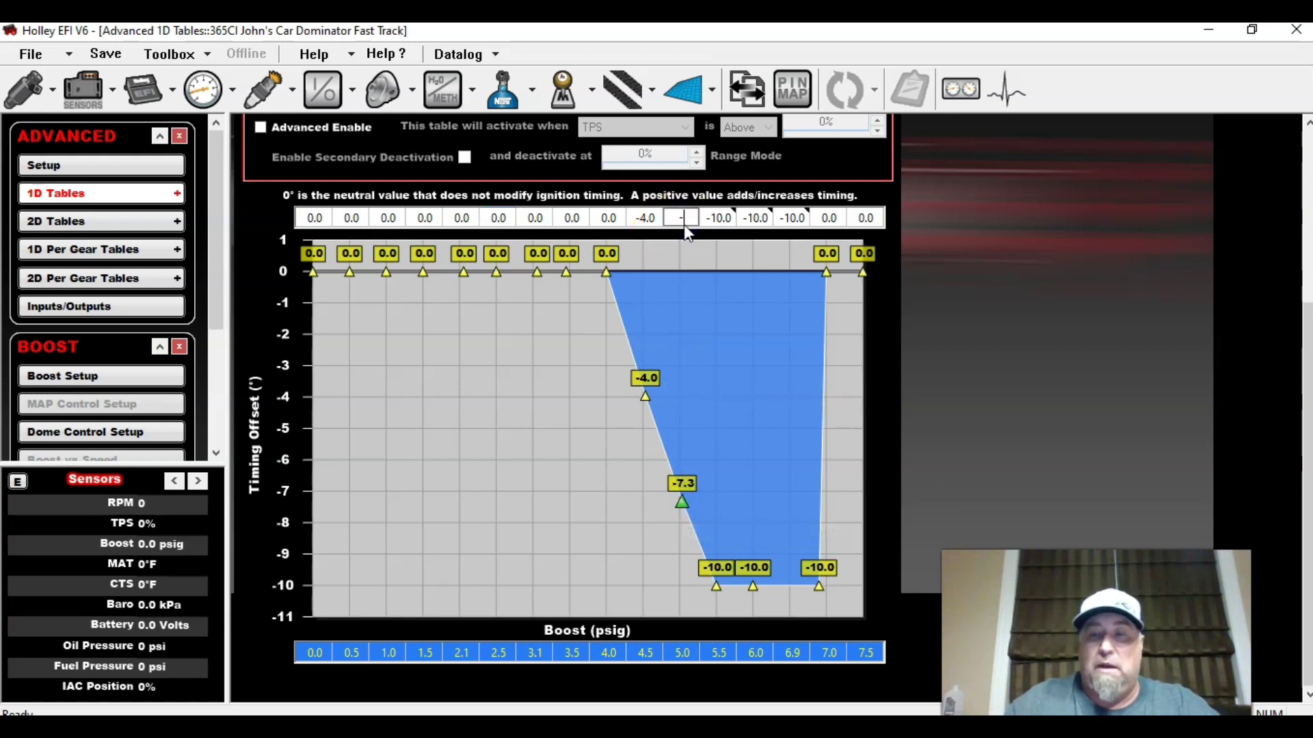
type("7.5")
left_click(714, 208)
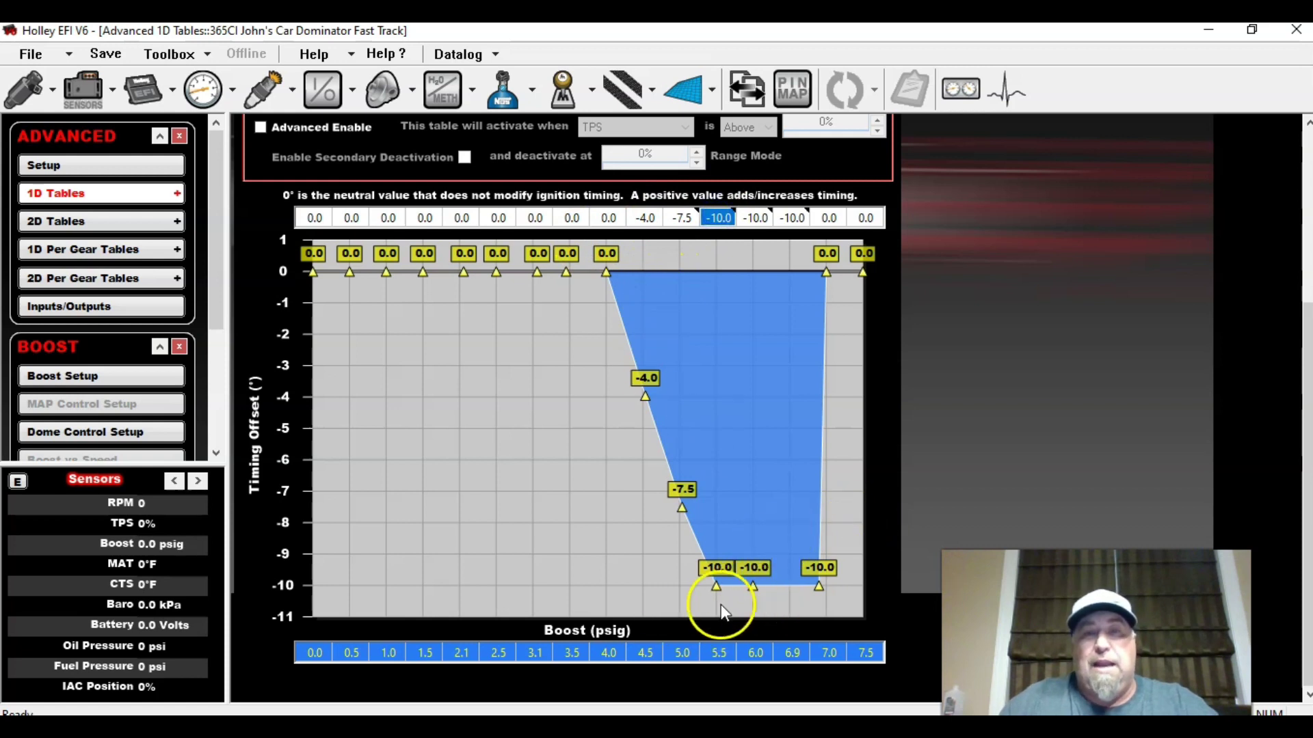
Save the tune, accepting the unmapped I/O warning.
left_click(106, 54)
left_click(680, 409)
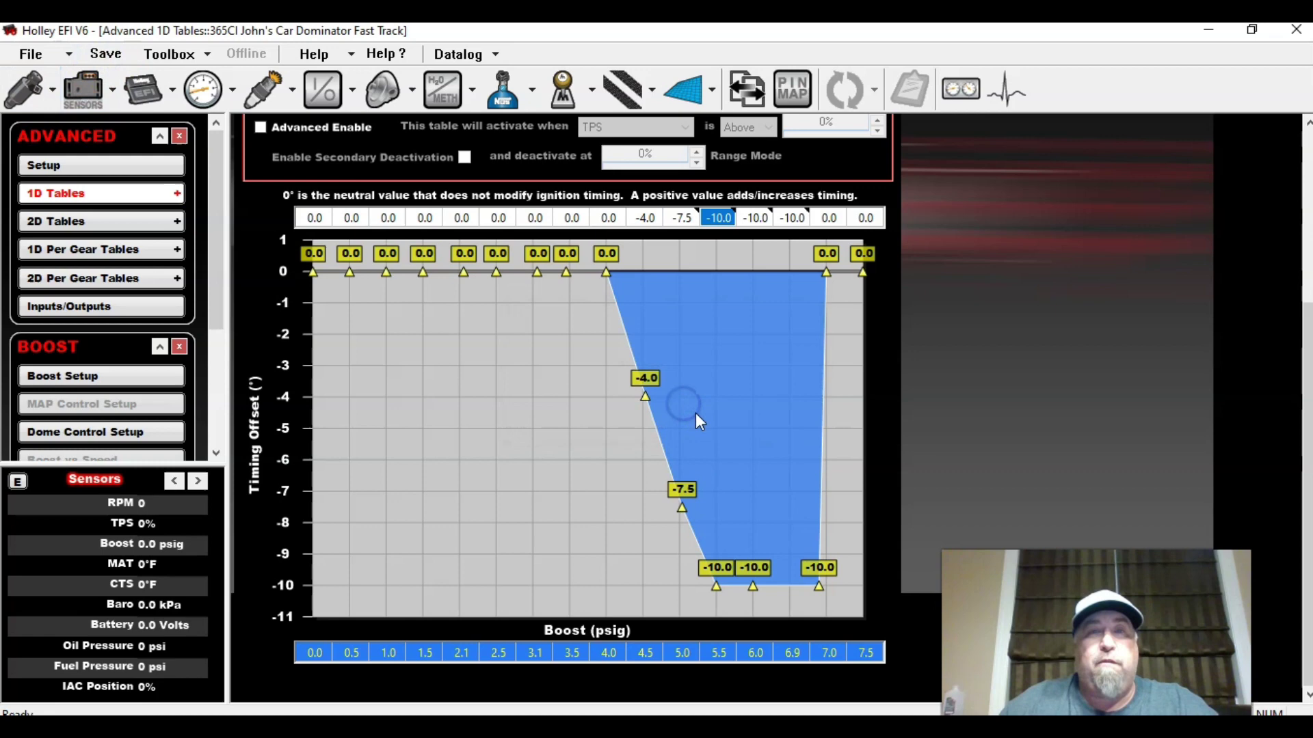
scroll(470, 274, "up", 4)
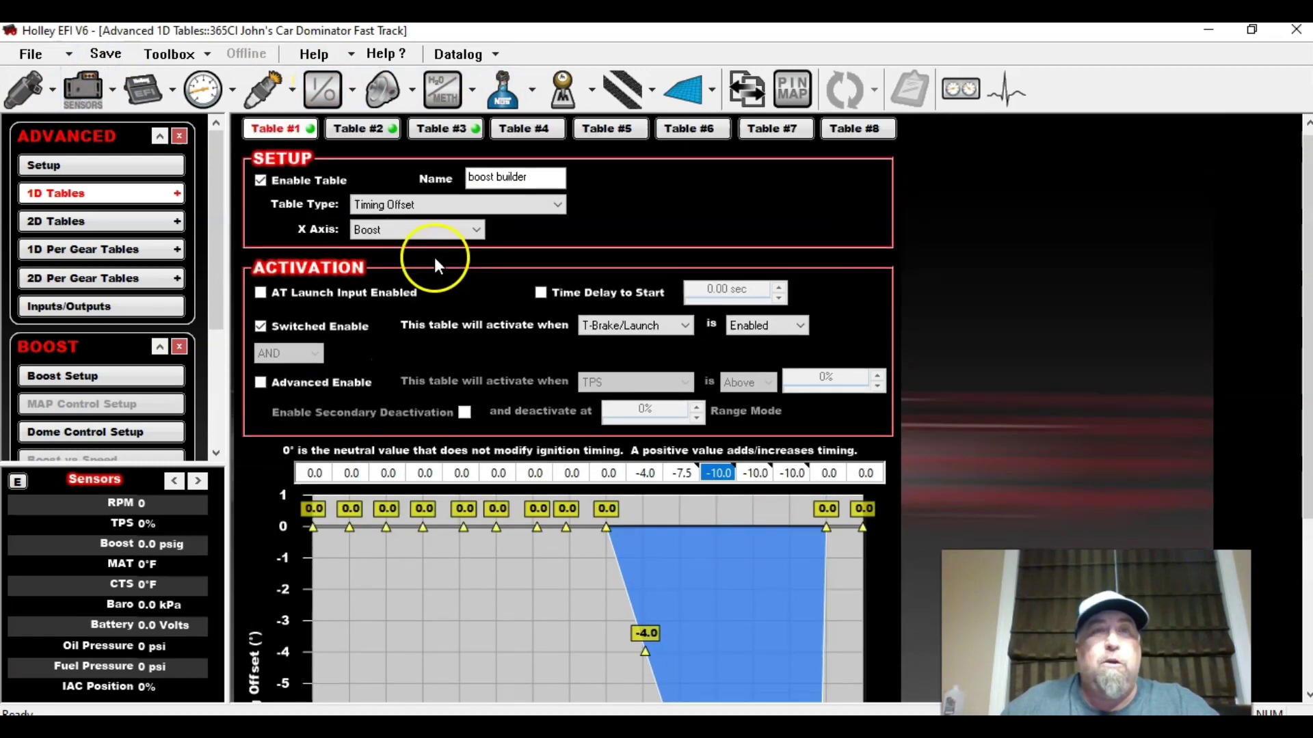
Show Table #3, the Rolling 2 step rev limiter offset, and review its setup, activation and graph.
left_click(445, 130)
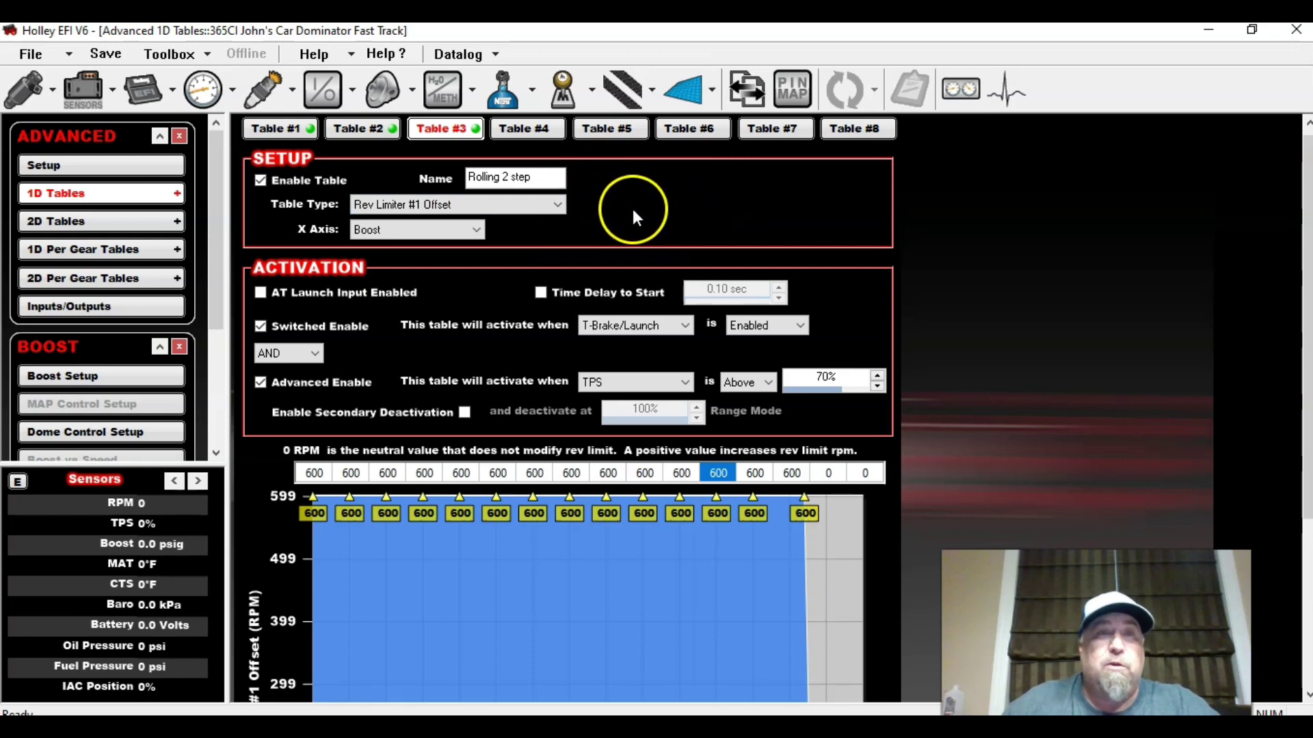
scroll(582, 256, "down", 5)
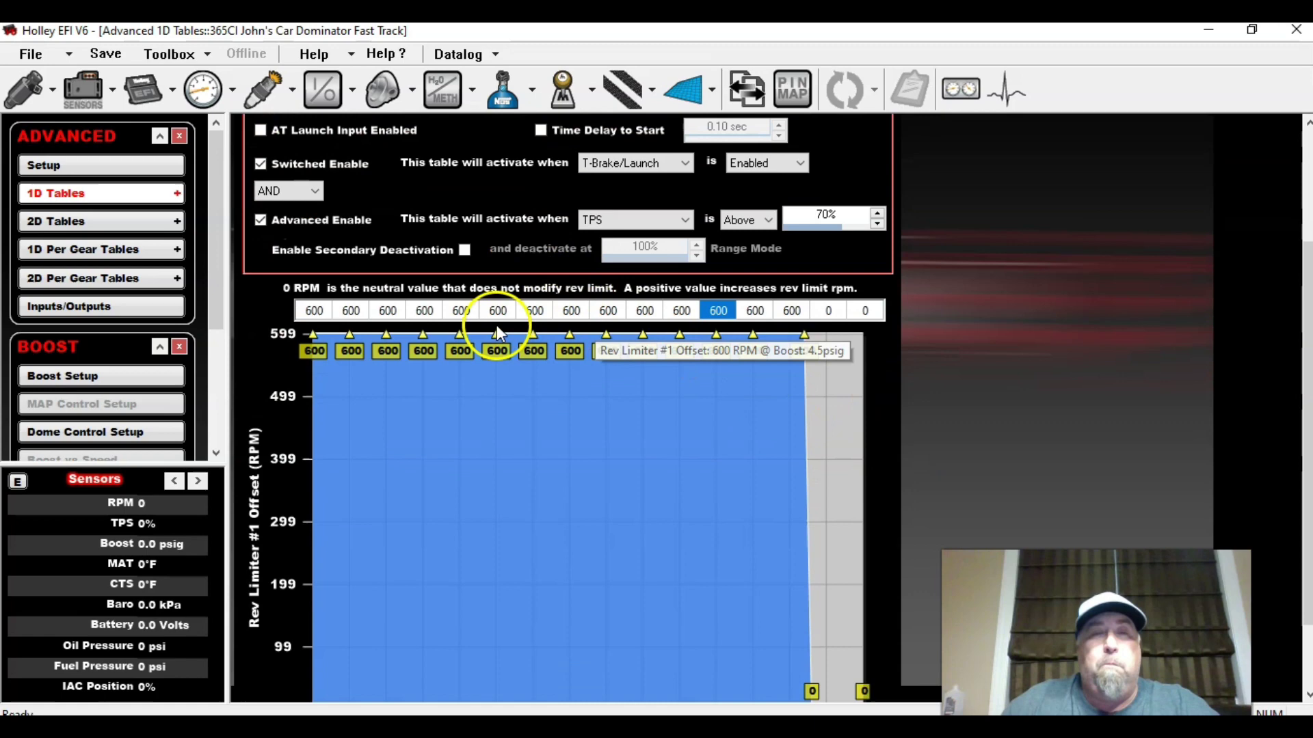
scroll(711, 342, "down", 3)
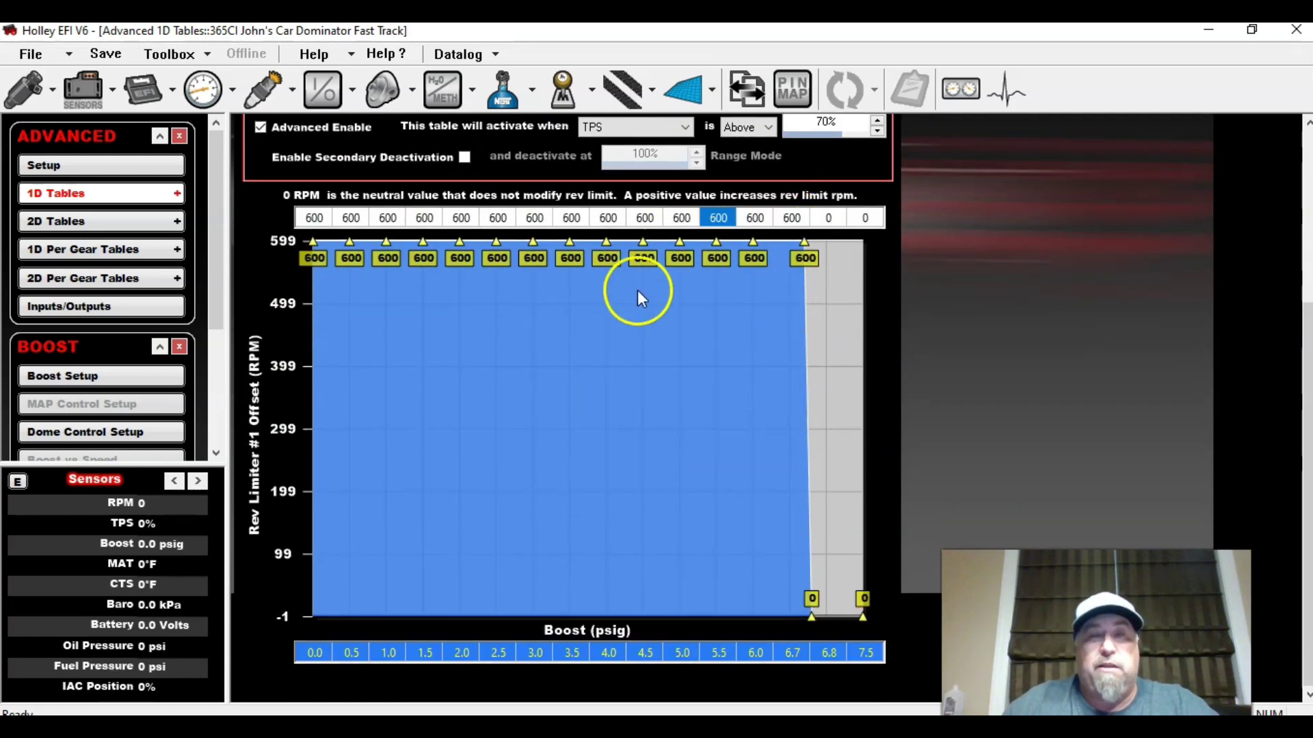
scroll(614, 297, "up", 4)
scroll(612, 298, "up", 3)
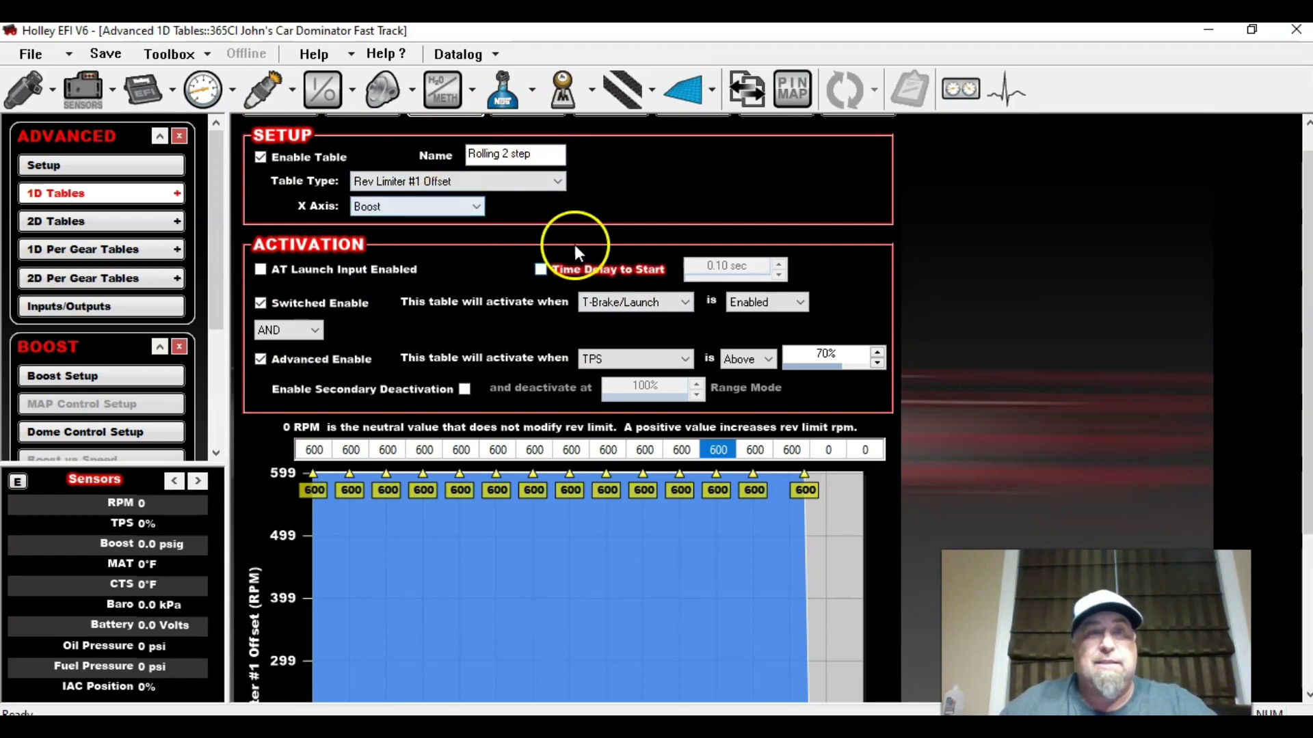
scroll(346, 438, "down", 3)
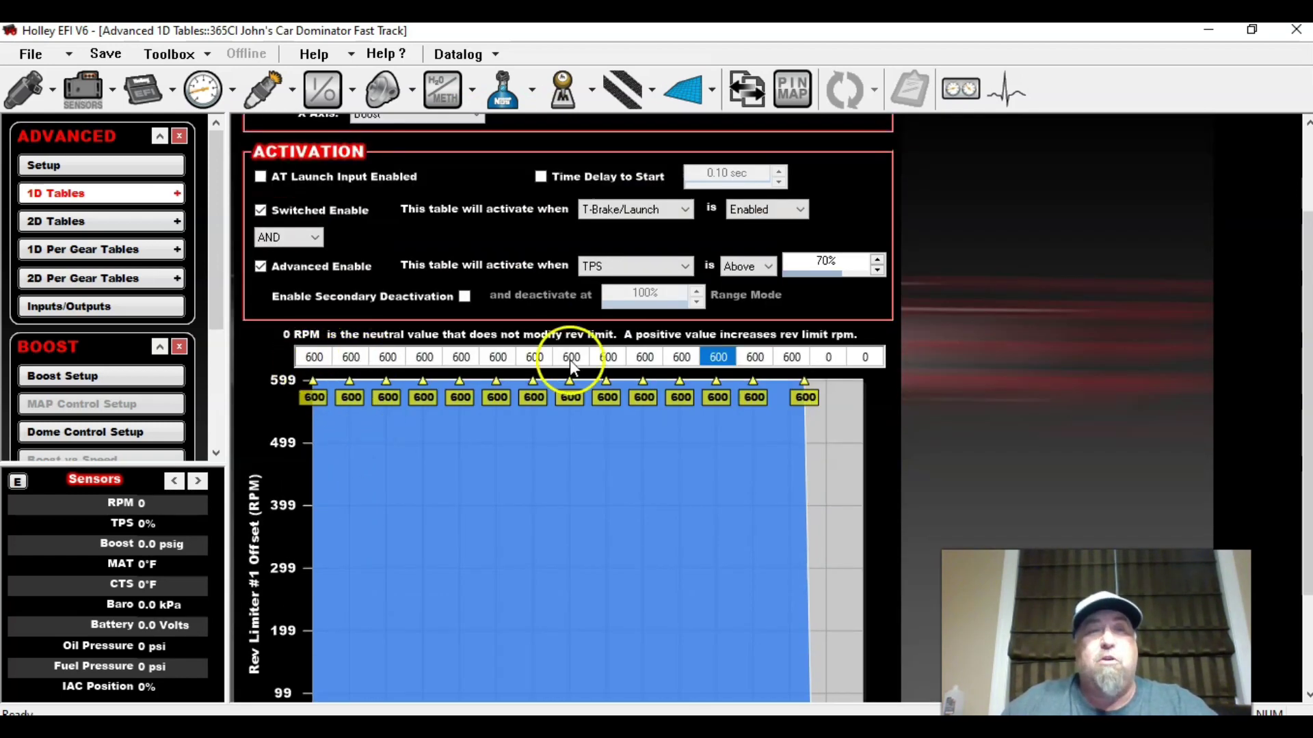
scroll(259, 235, "up", 3)
Check the rev limiter settings on the System Parameters ignition page.
left_click(126, 84)
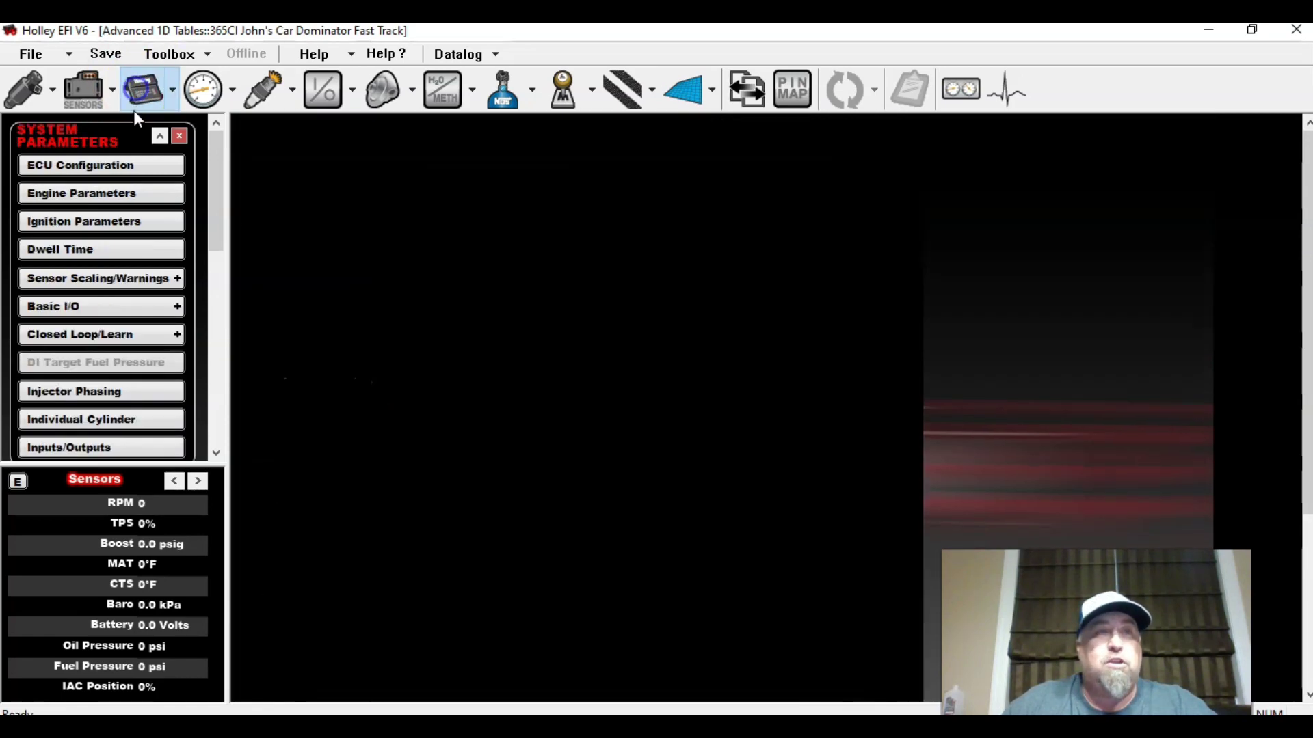
left_click(108, 193)
left_click(103, 221)
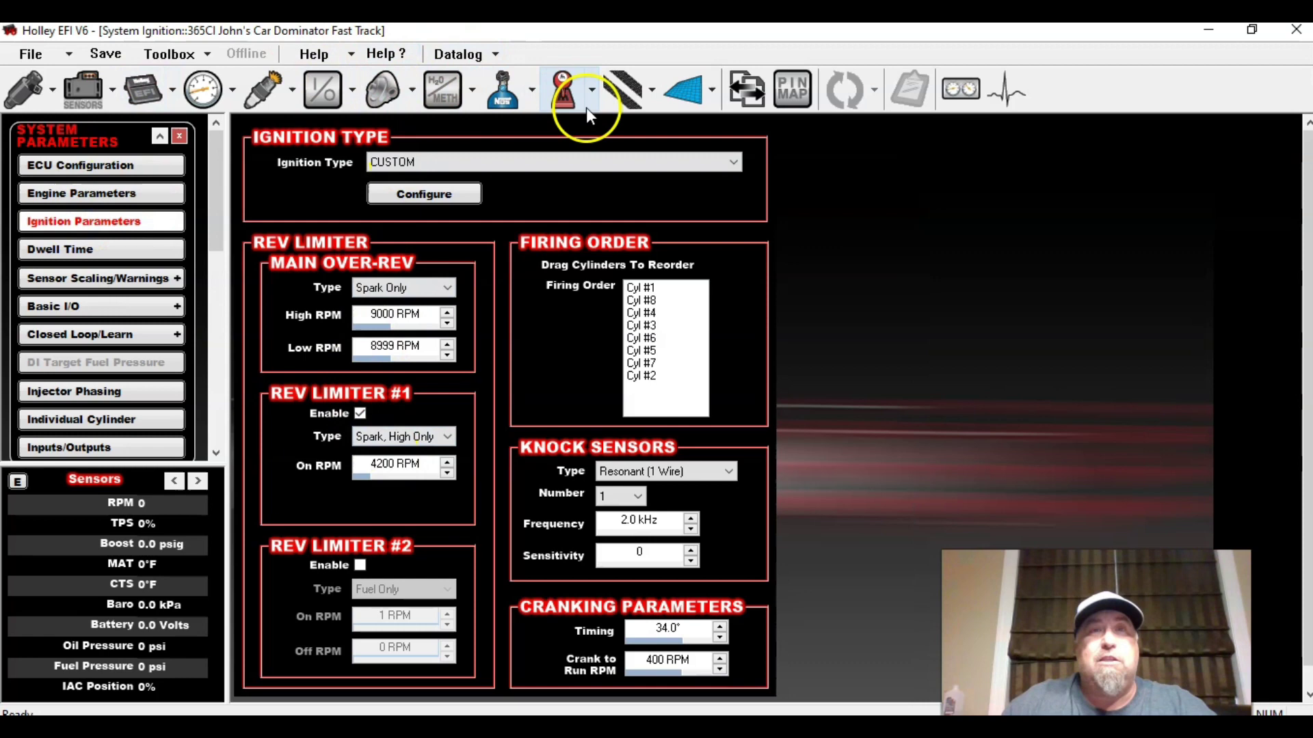
Bring up the Advanced Setup 1D Per Gear Tables with the Launchpedalshift timing offset.
left_click(565, 102)
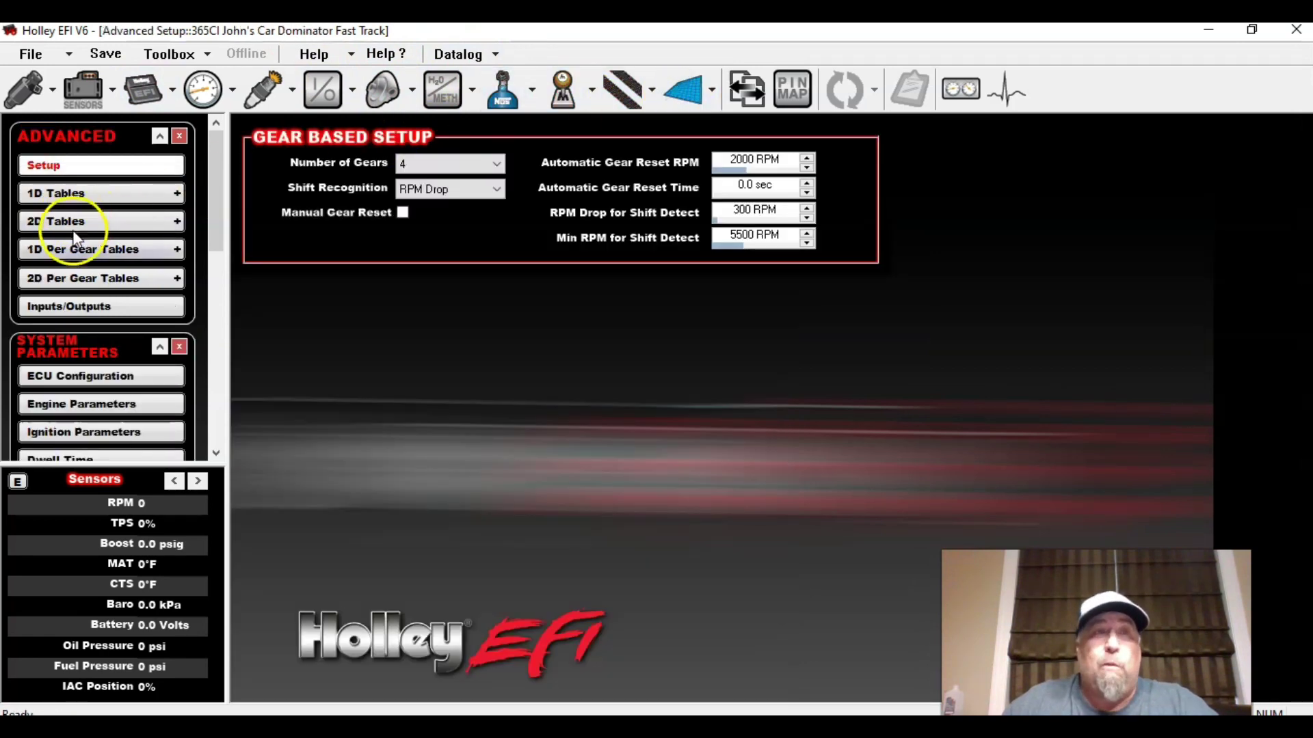
left_click(76, 250)
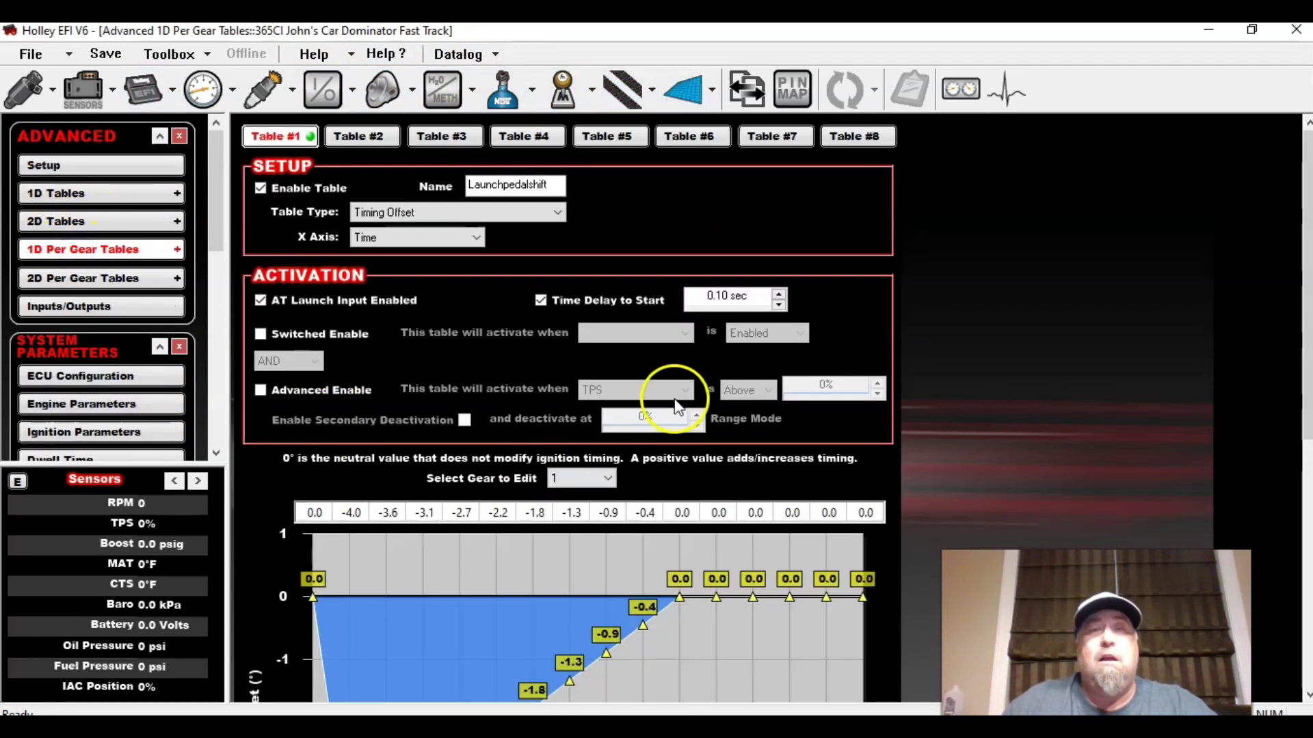
left_click(127, 249)
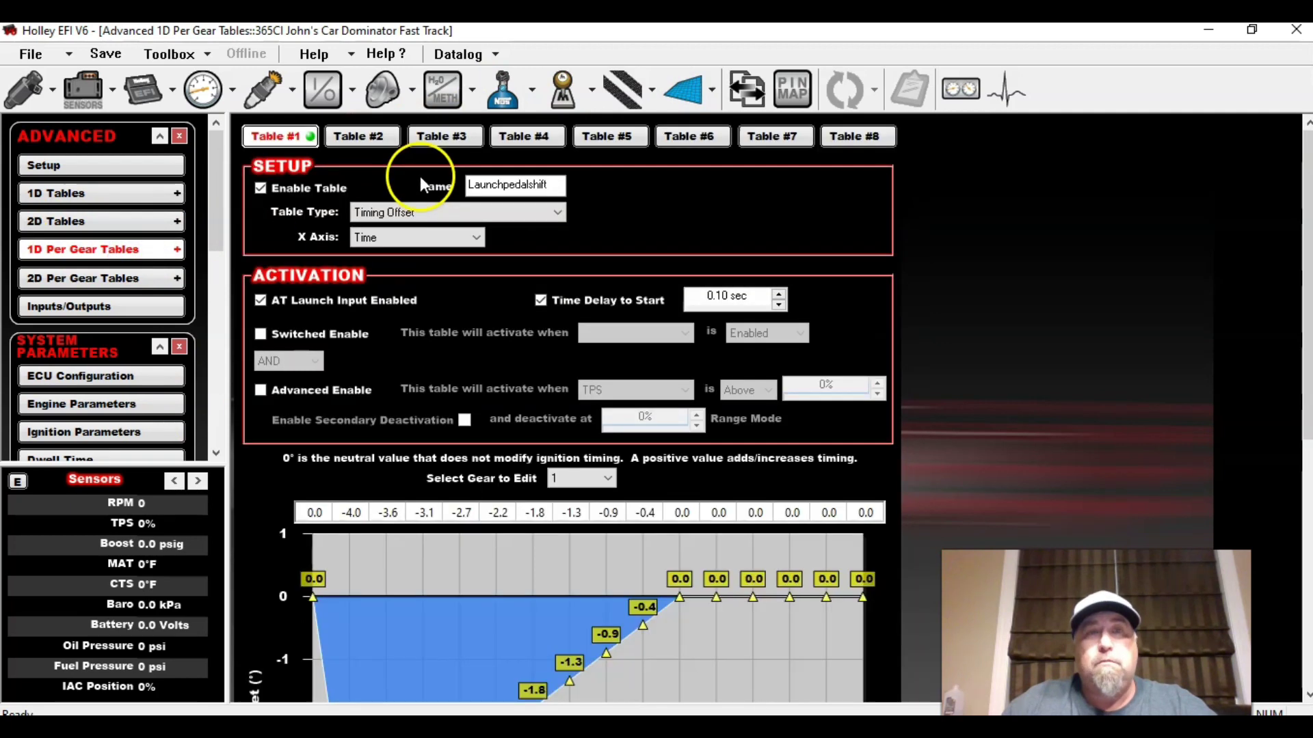
left_click(107, 194)
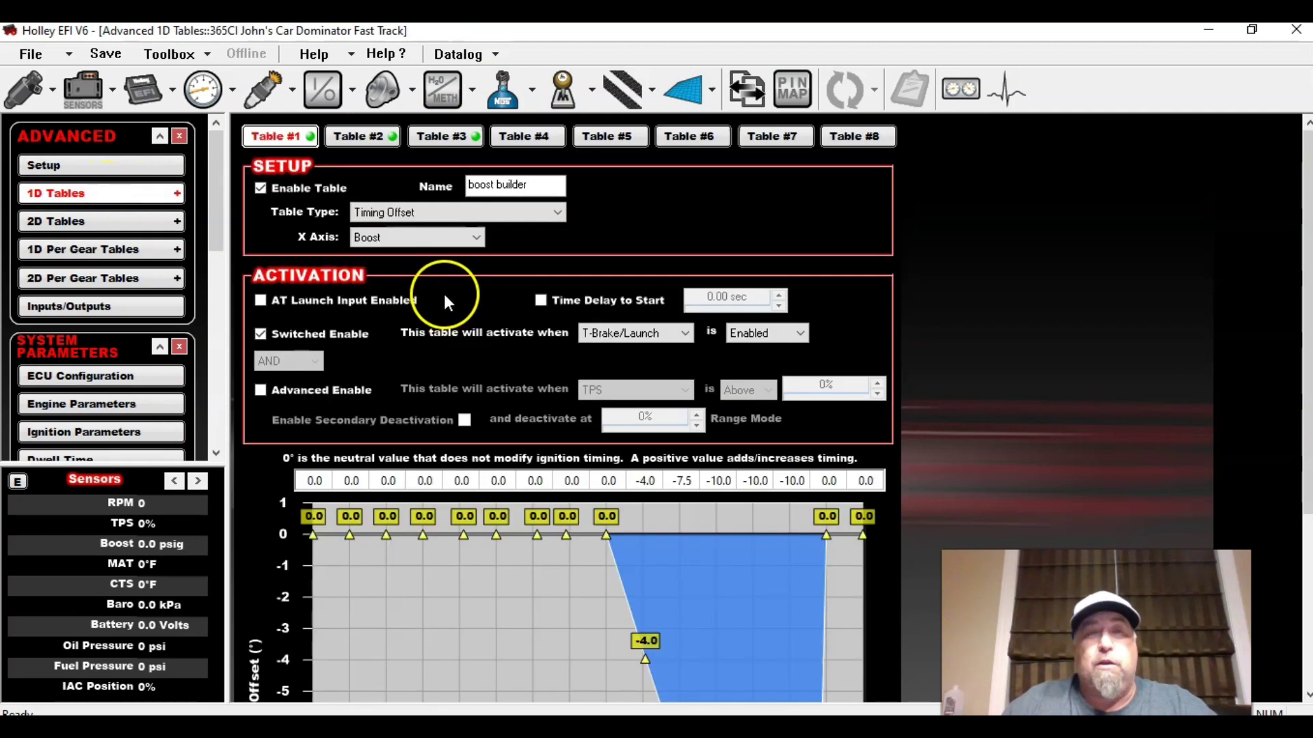
left_click(444, 137)
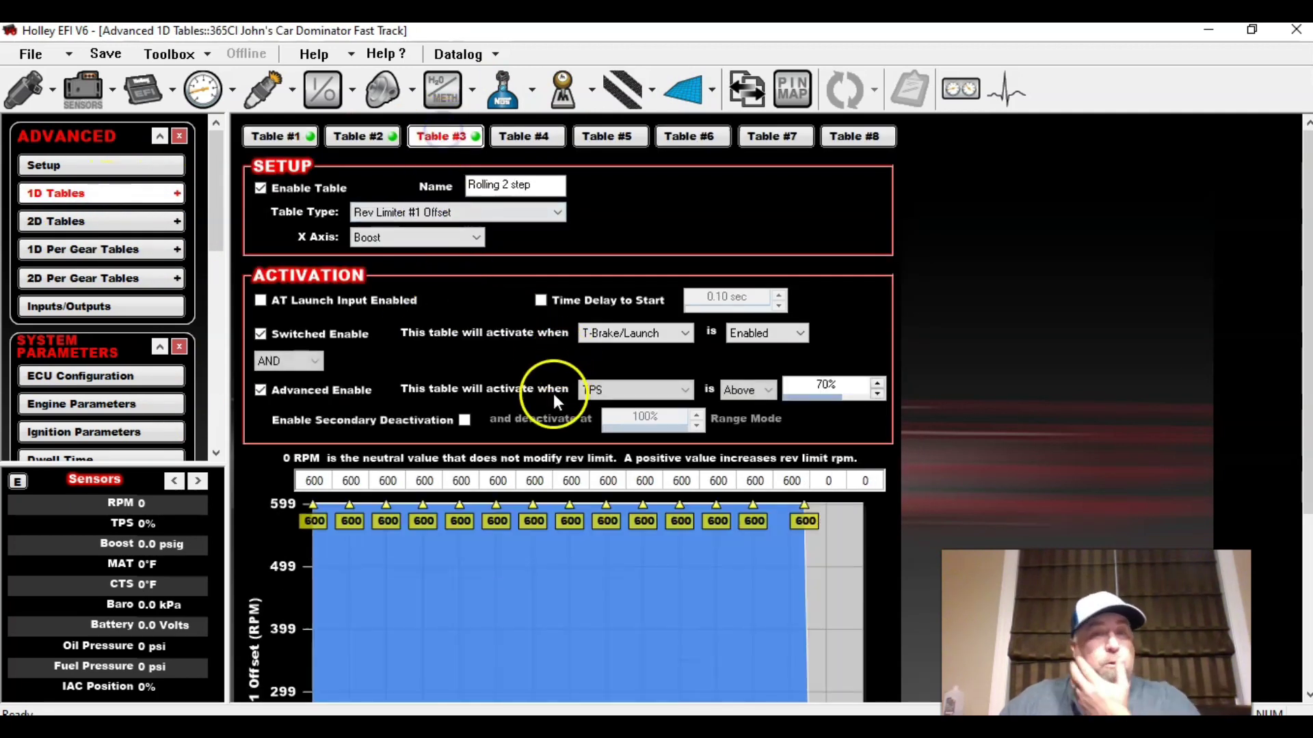
left_click(737, 618)
scroll(737, 618, "down", 1)
scroll(748, 568, "down", 2)
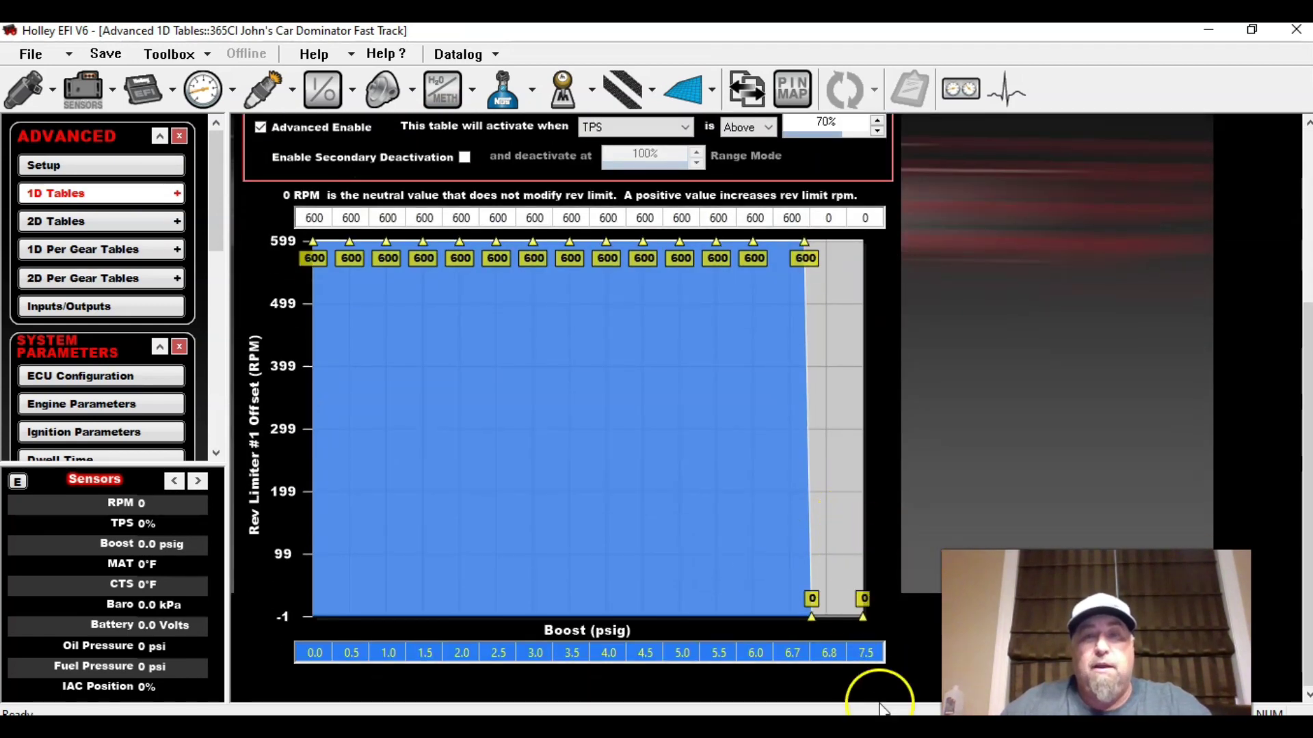
scroll(797, 598, "up", 3)
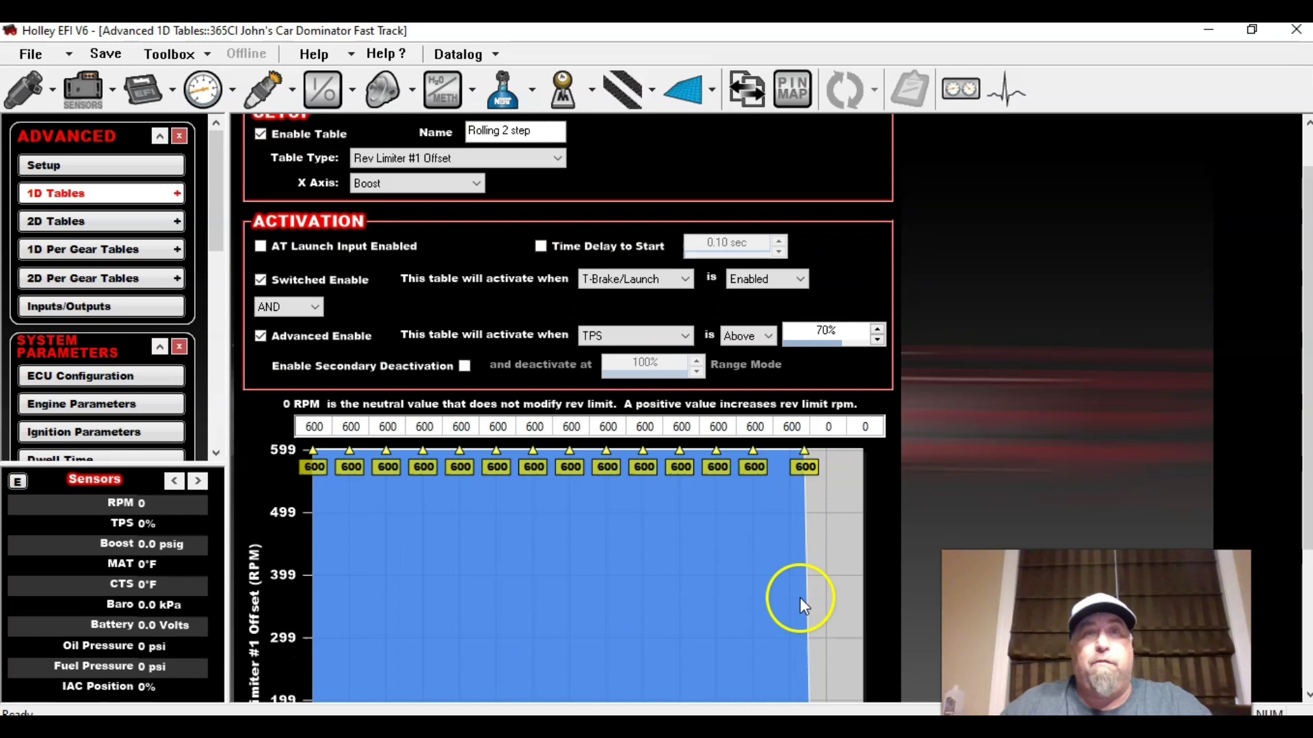
scroll(797, 598, "down", 3)
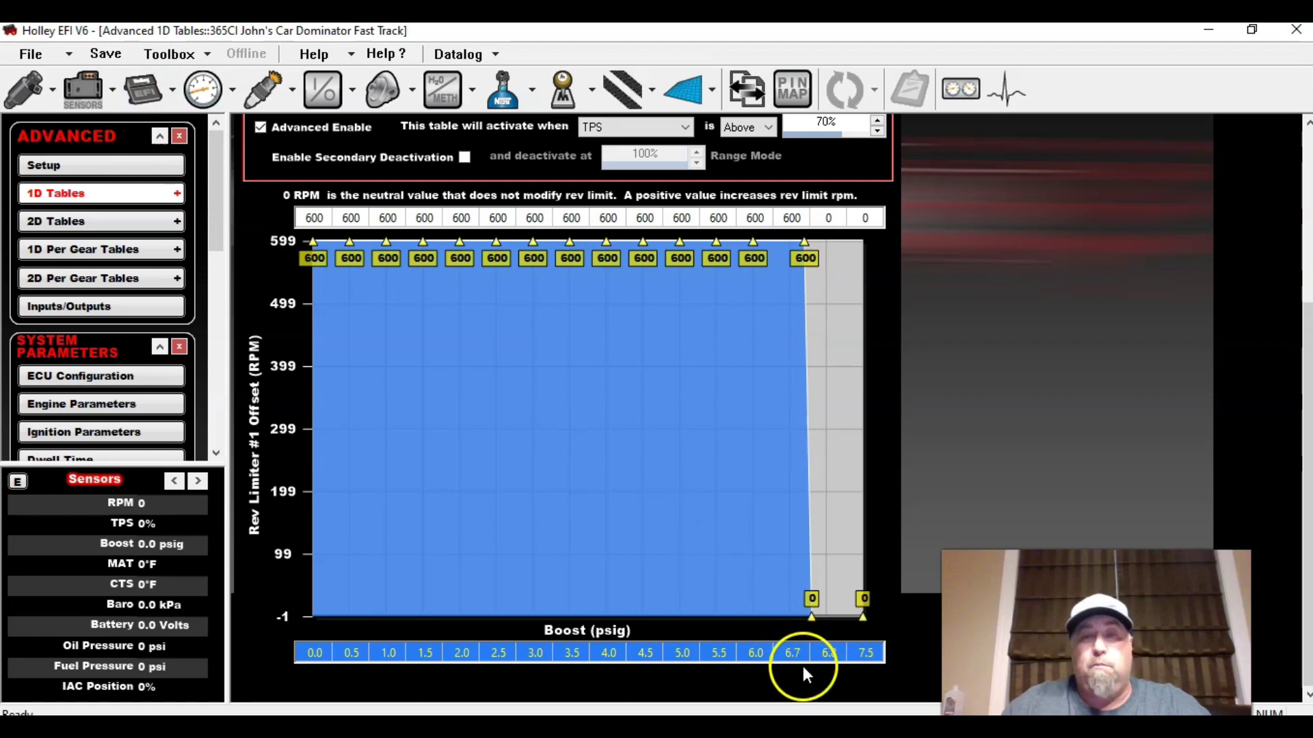
scroll(516, 305, "up", 2)
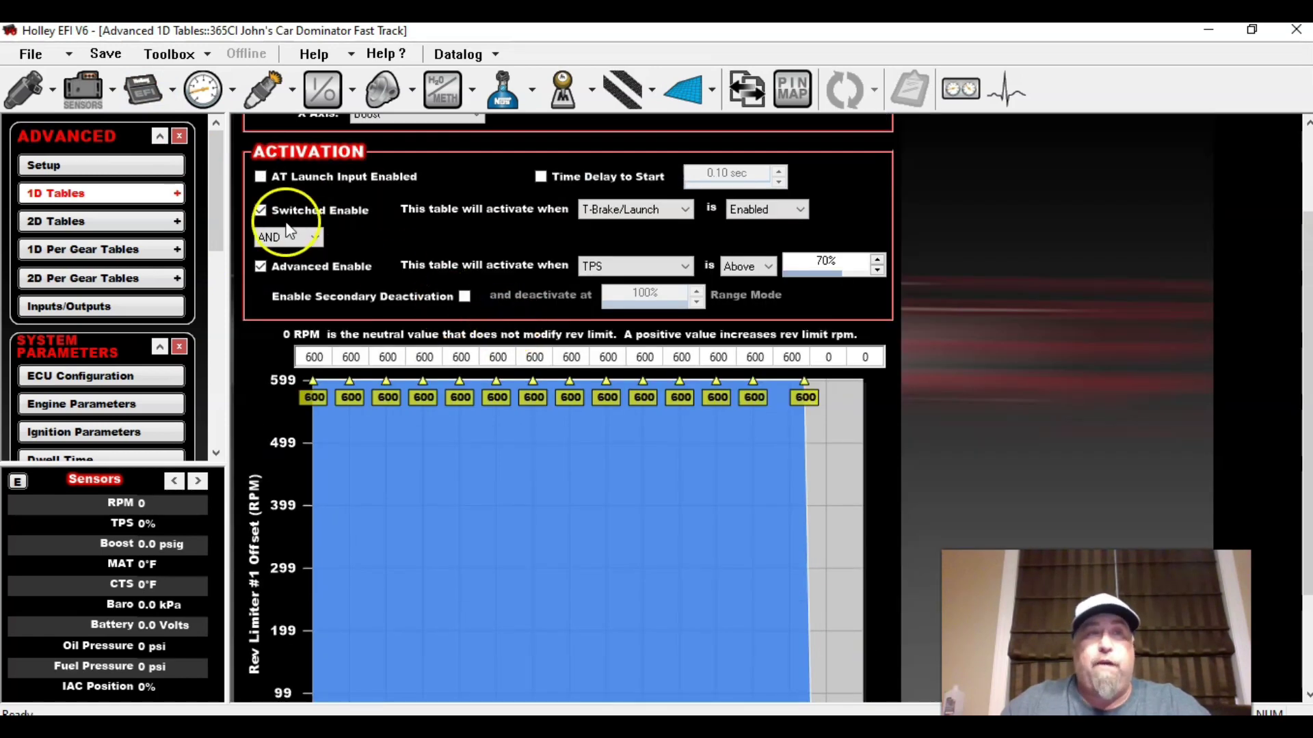
scroll(333, 242, "up", 2)
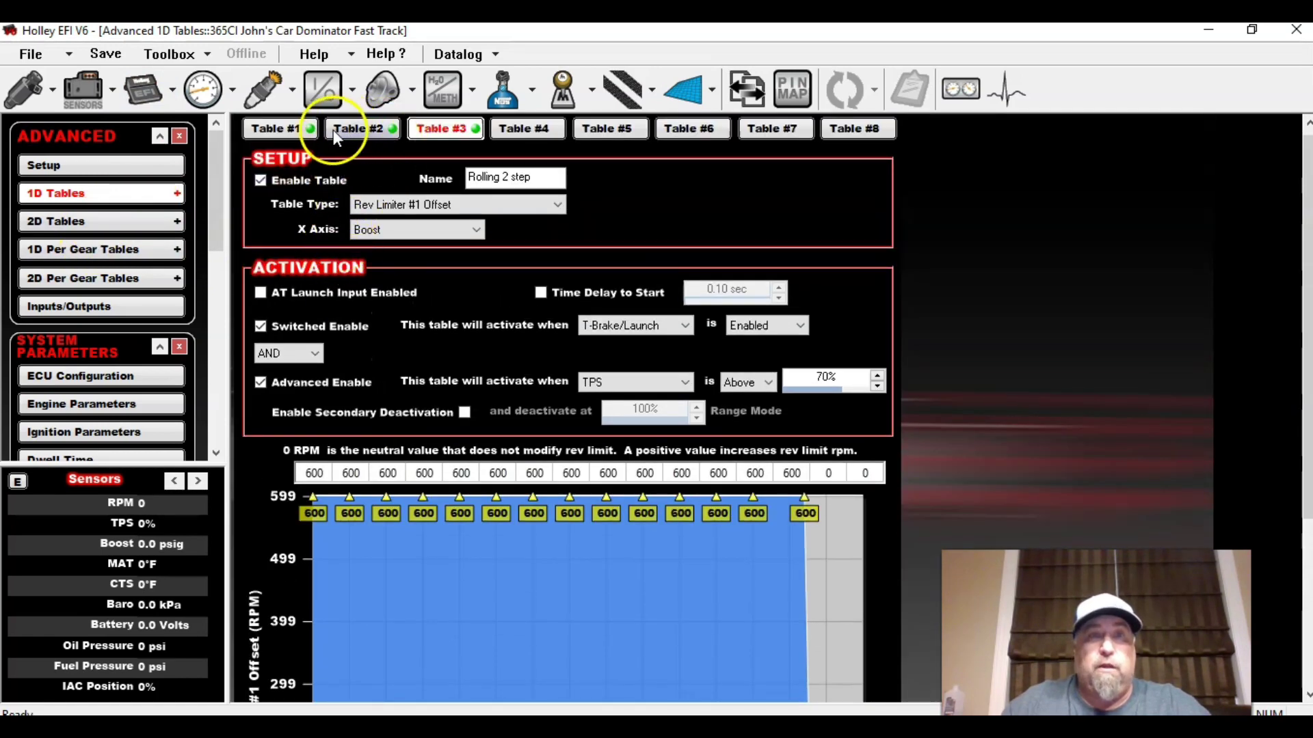
left_click(307, 129)
scroll(802, 510, "down", 4)
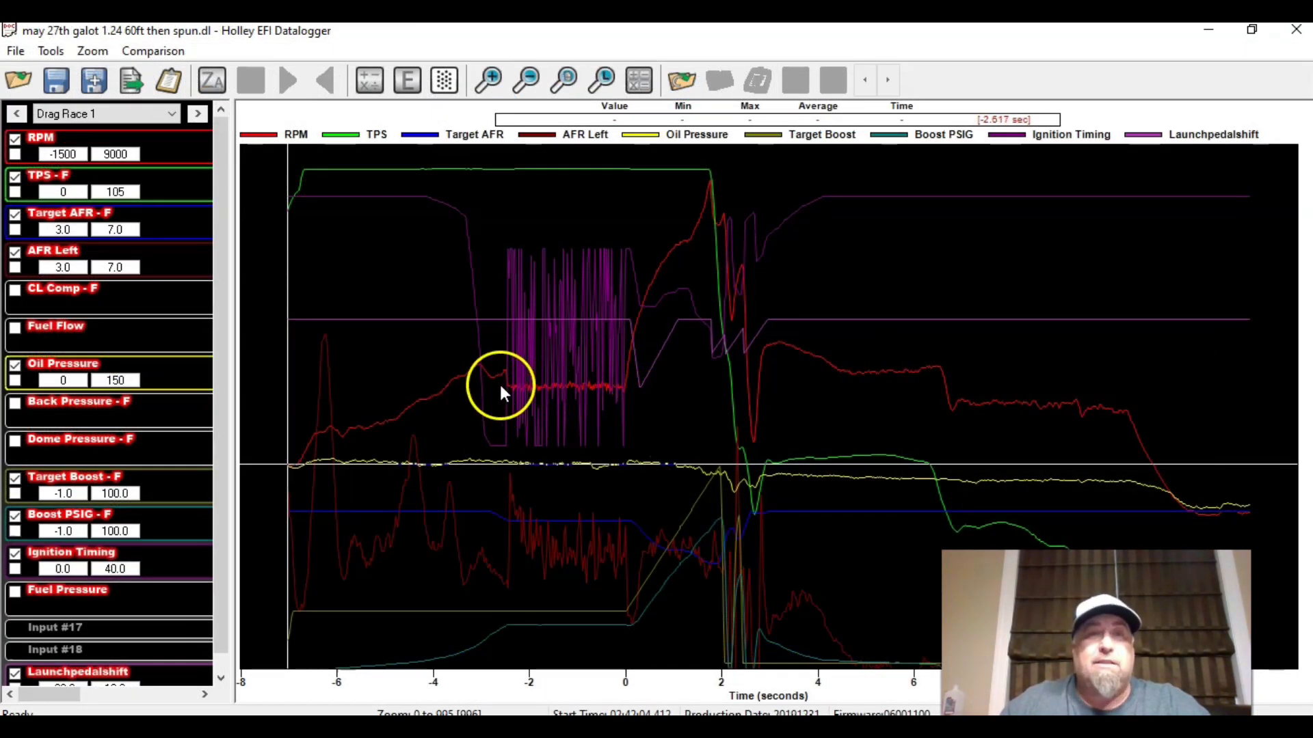
Place the crosshair just before launch to read 4210 RPM, 7.4 psig and 23.2° timing.
left_click(571, 388)
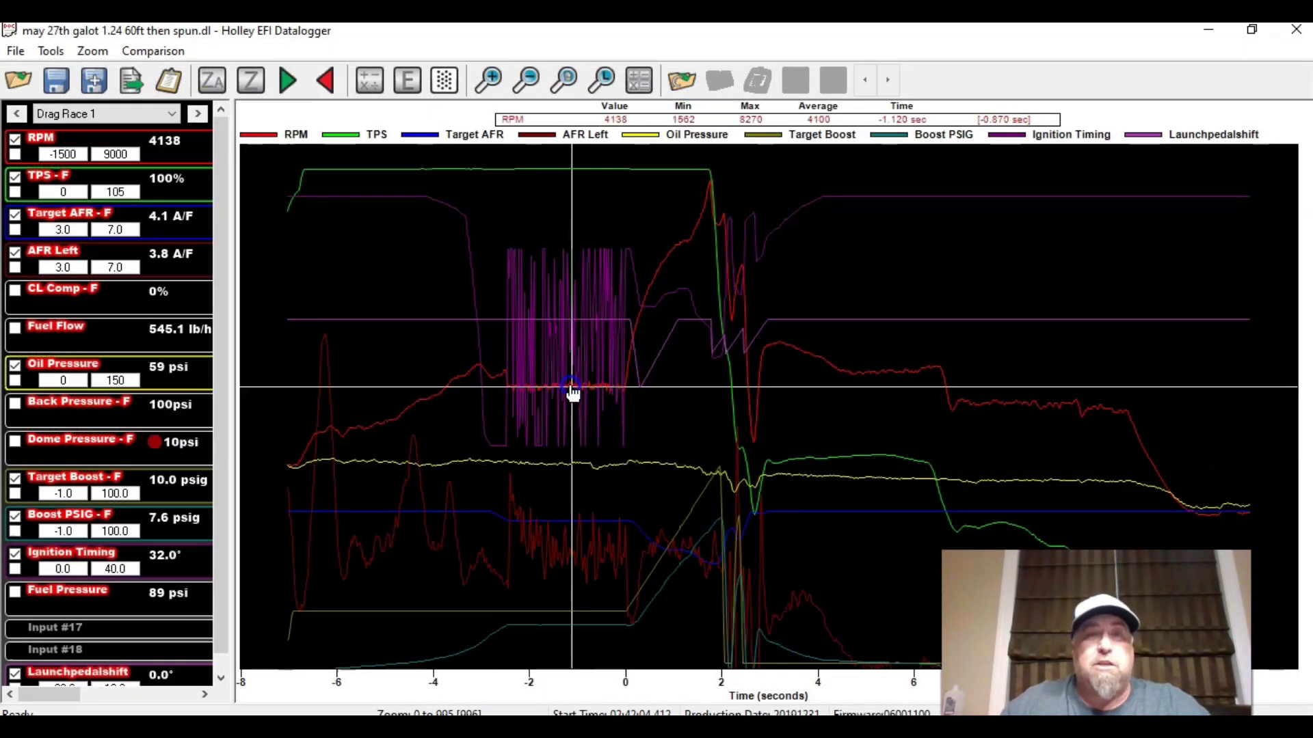
left_click(599, 394)
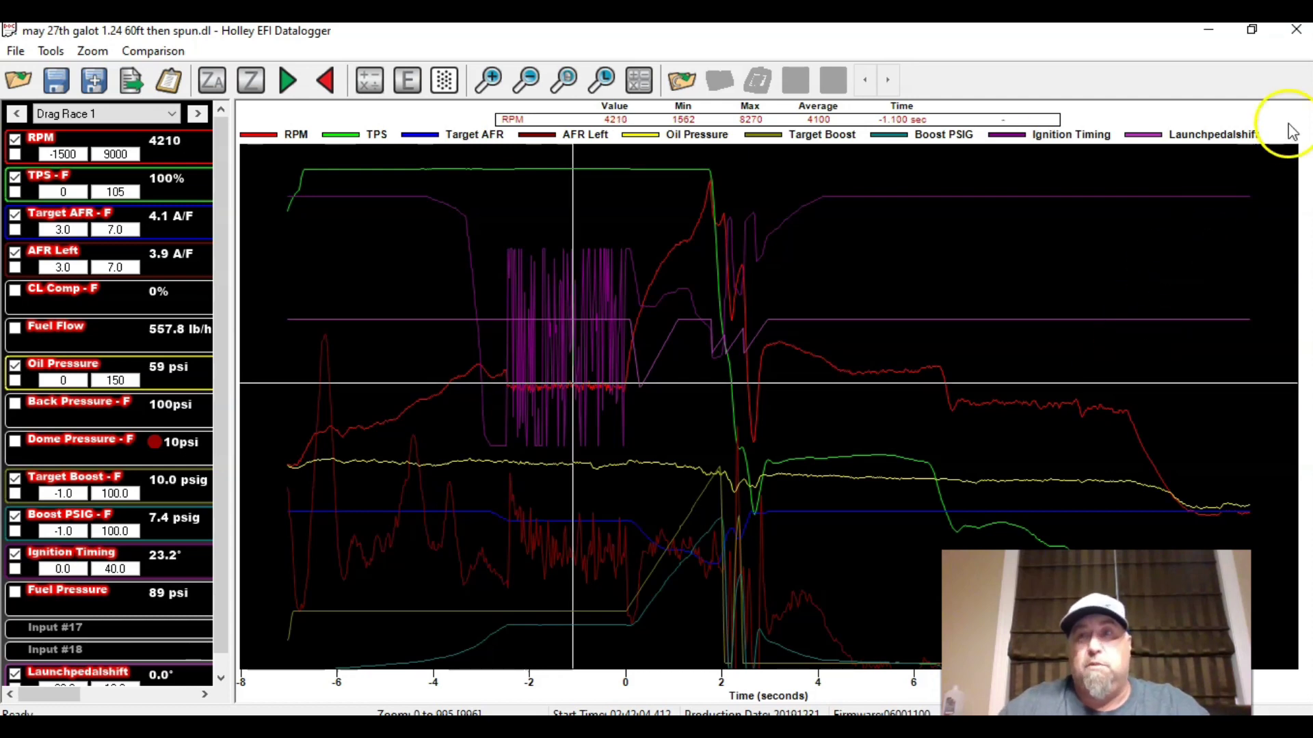
Close the datalog and review the tuning table's graph and activation settings, including the 0.10 sec start delay.
left_click(1297, 33)
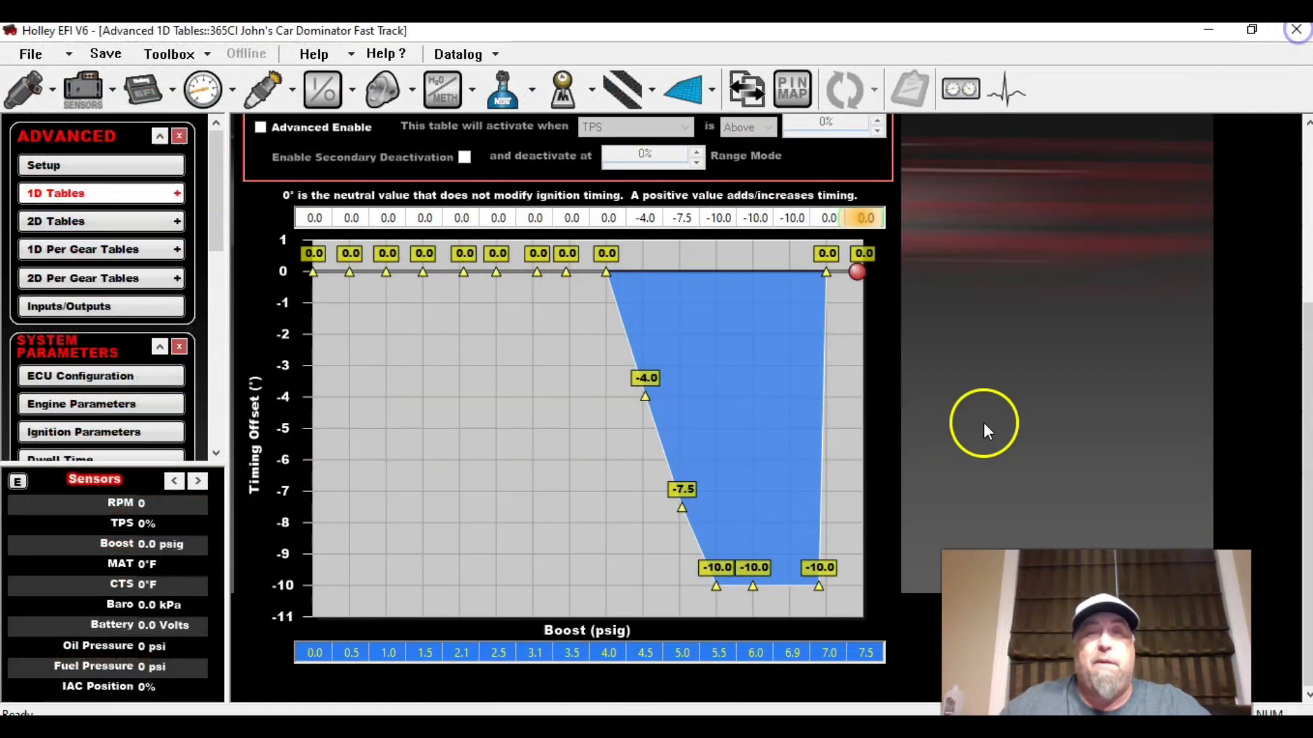
scroll(635, 517, "up", 2)
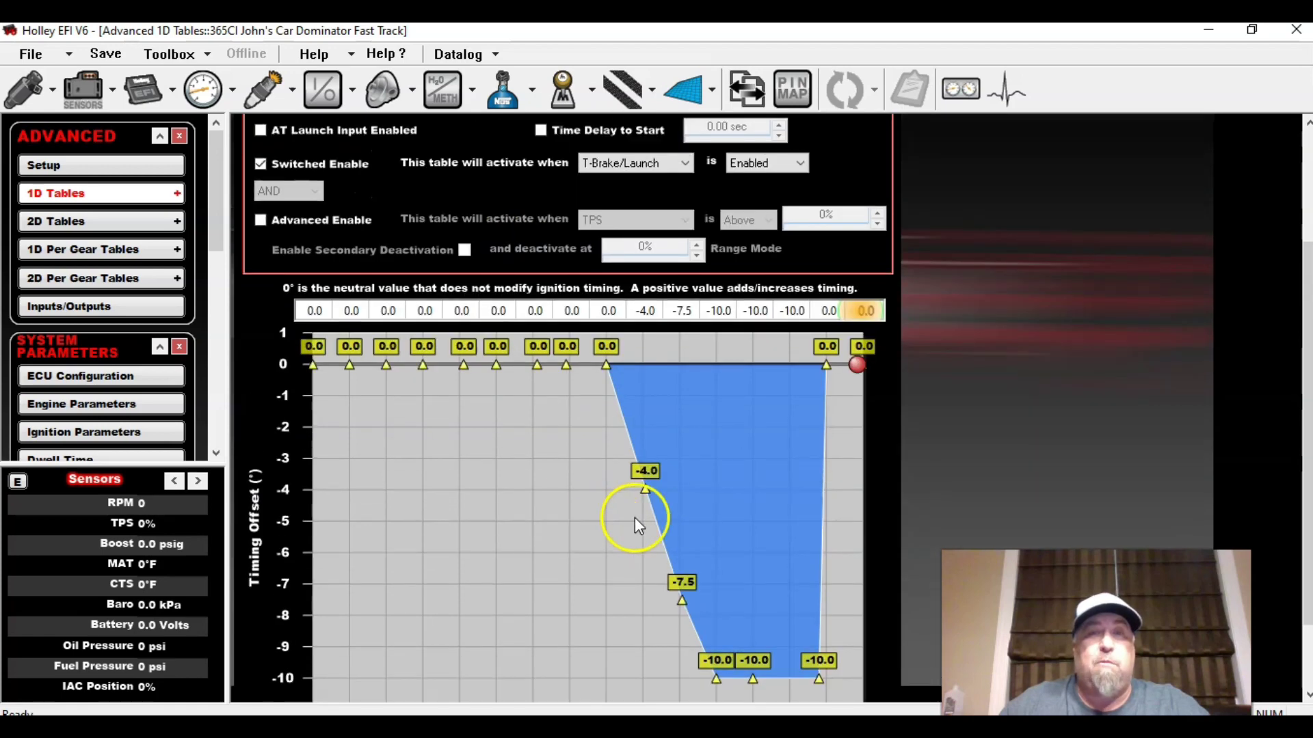
scroll(790, 599, "down", 2)
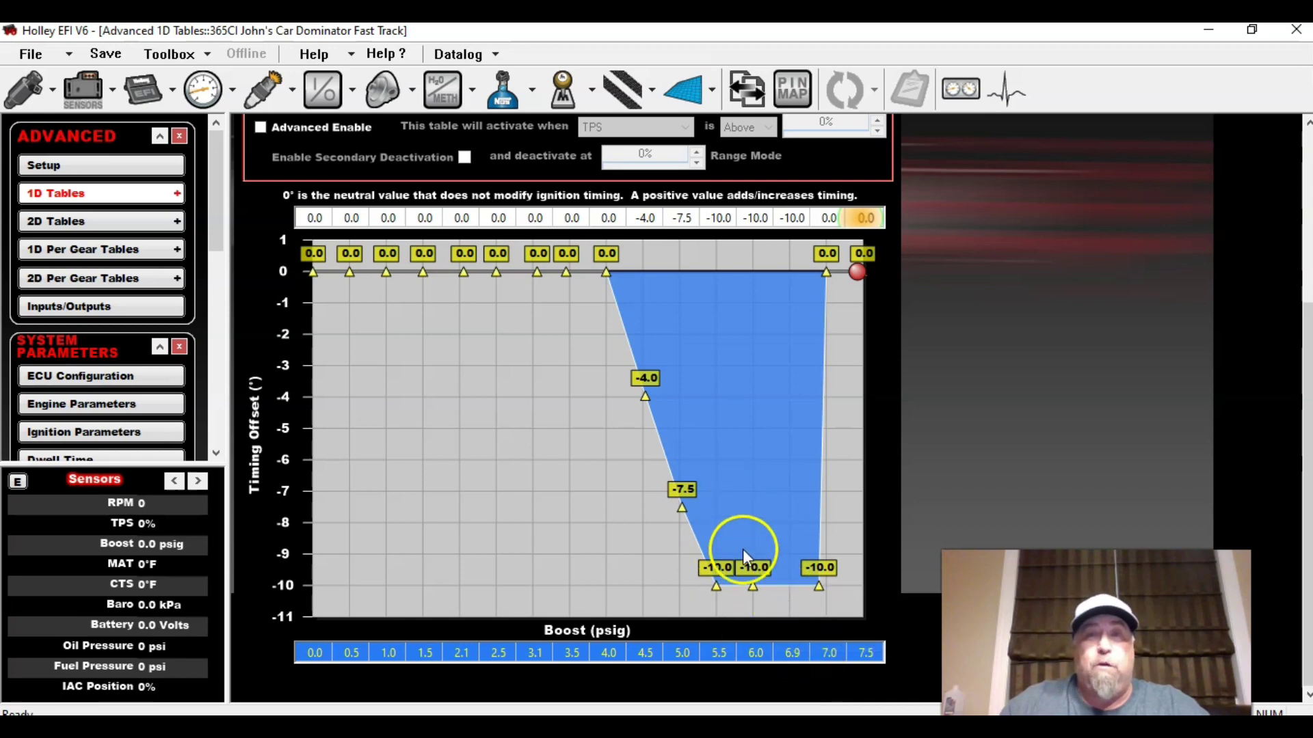
scroll(629, 580, "up", 2)
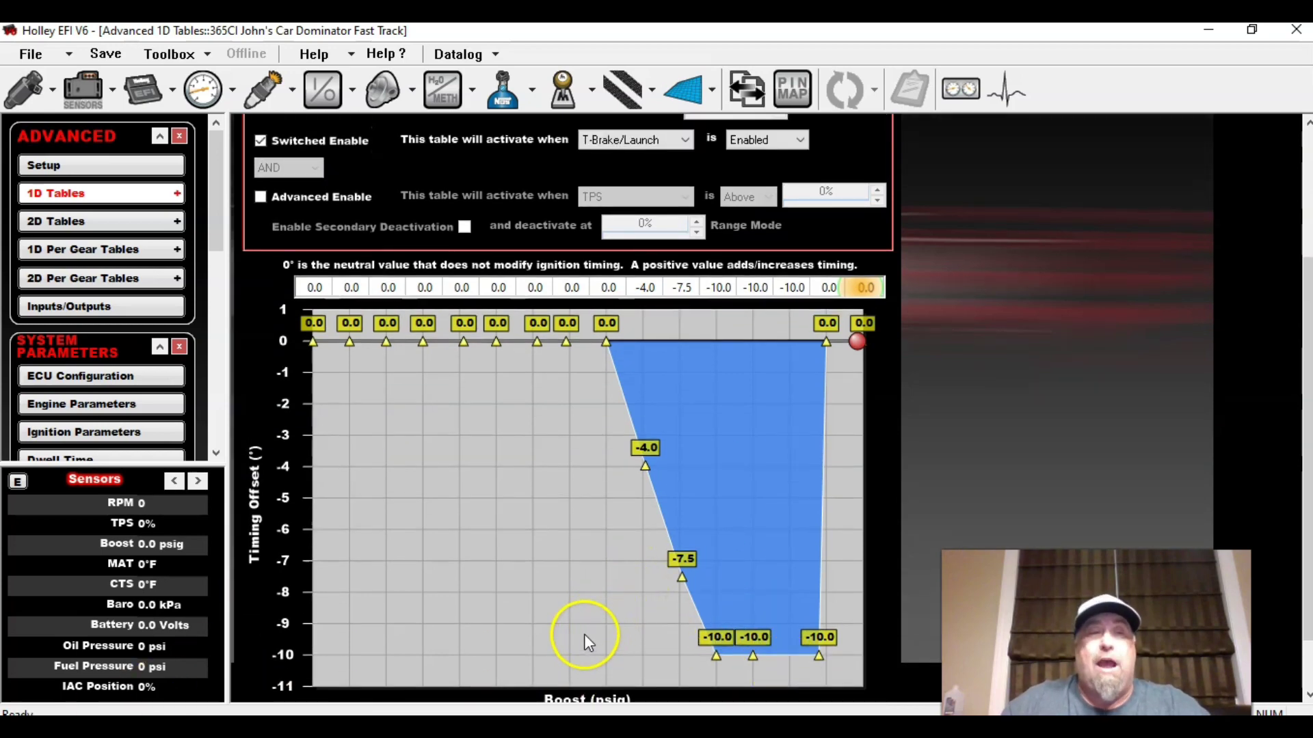
scroll(583, 621, "down", 2)
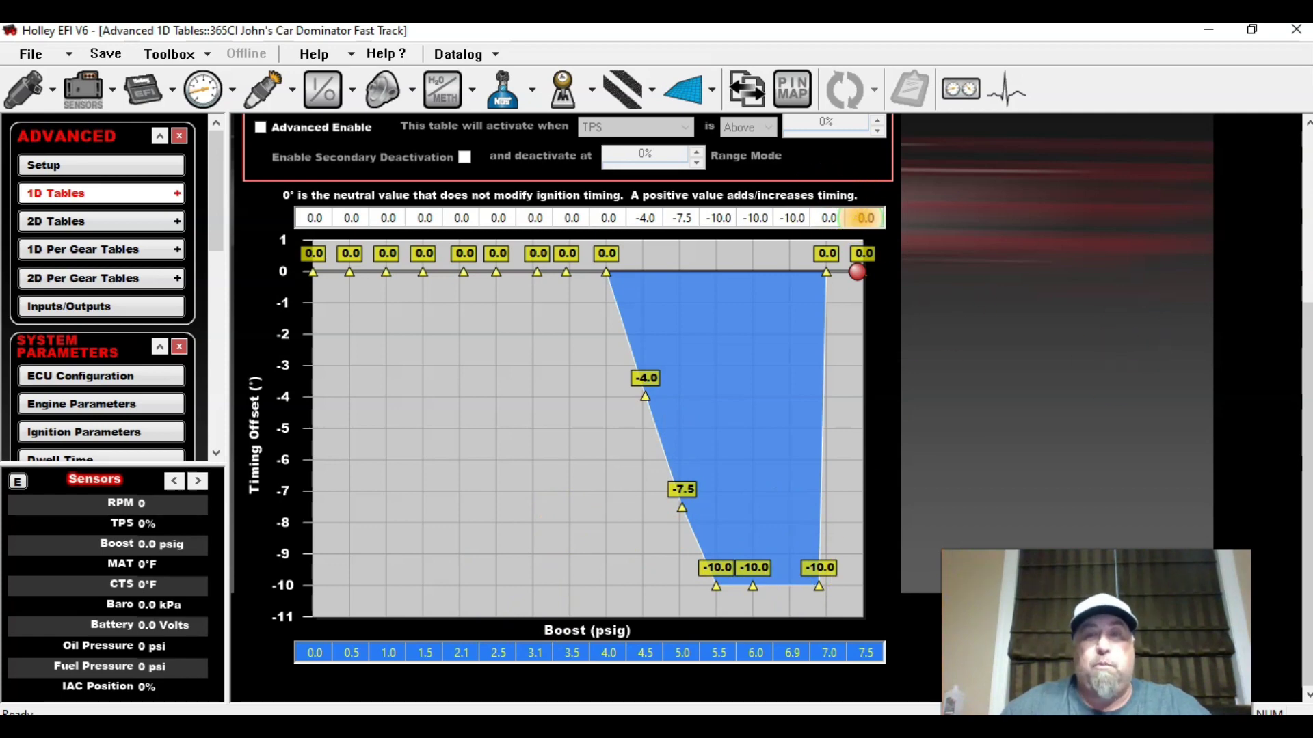
scroll(698, 357, "up", 4)
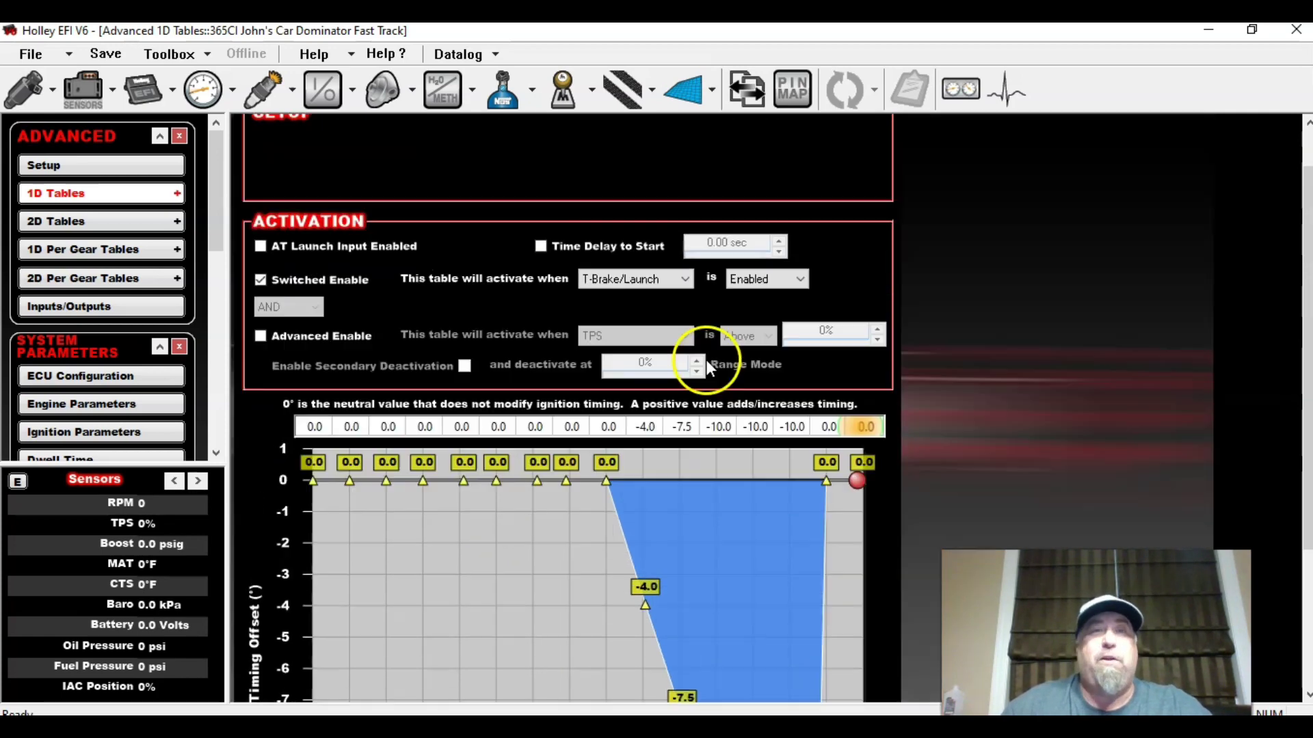
scroll(585, 353, "down", 4)
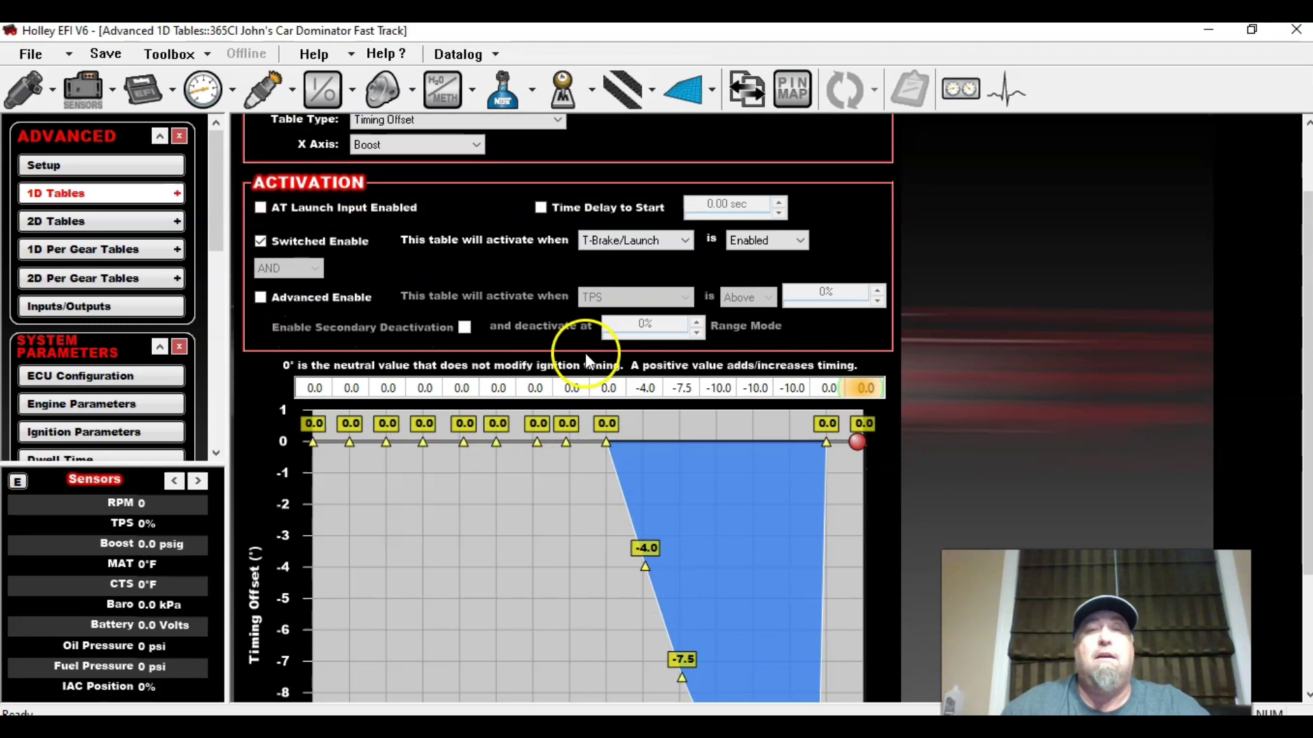
scroll(694, 522, "up", 3)
scroll(694, 526, "up", 2)
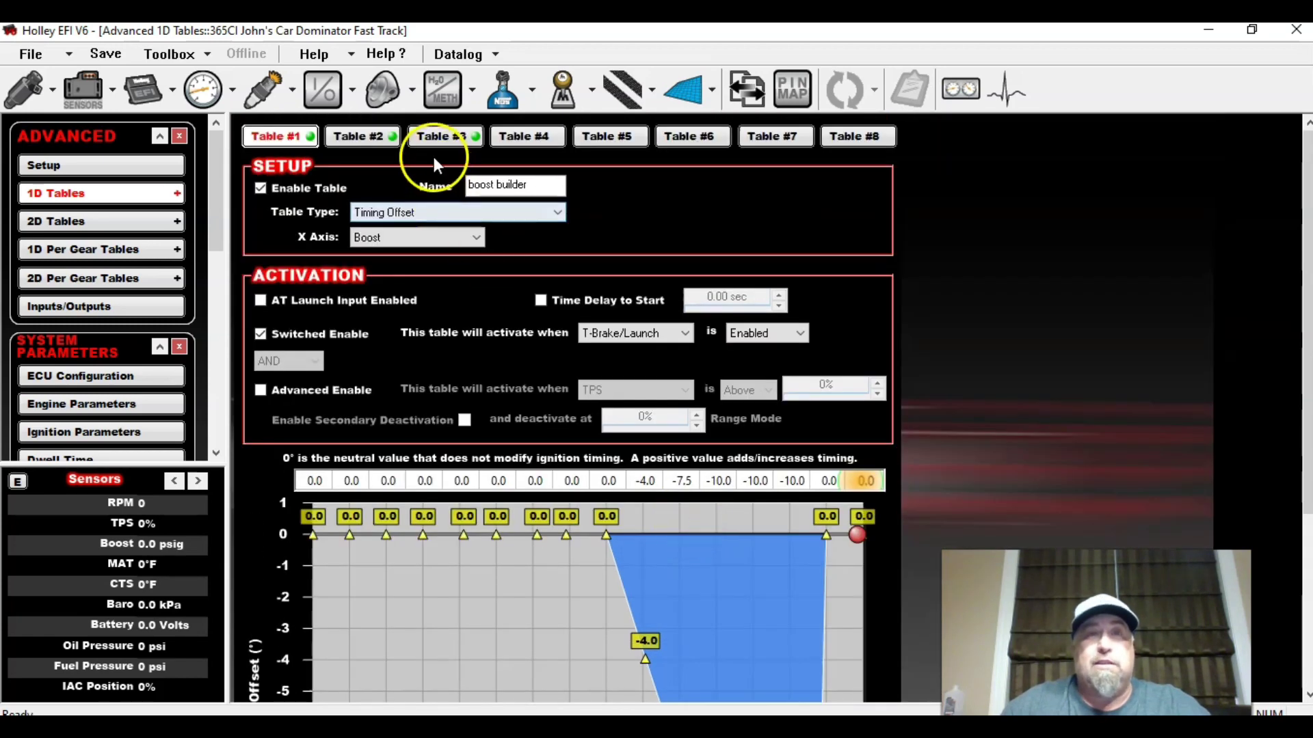
scroll(644, 601, "down", 4)
scroll(678, 588, "down", 1)
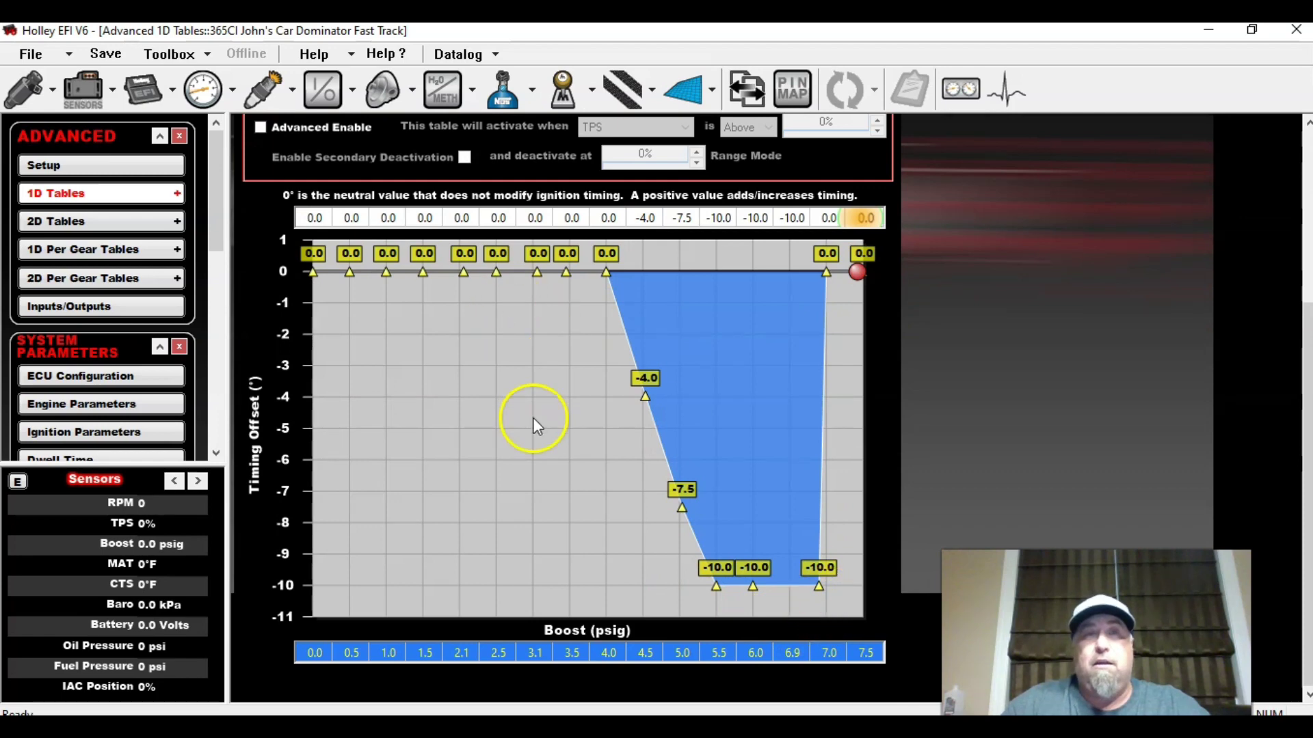
scroll(527, 418, "up", 8)
Review the Rolling 2 step table (+600 RPM through 6.7 psig) and save the tune despite unmapped I/O.
left_click(441, 139)
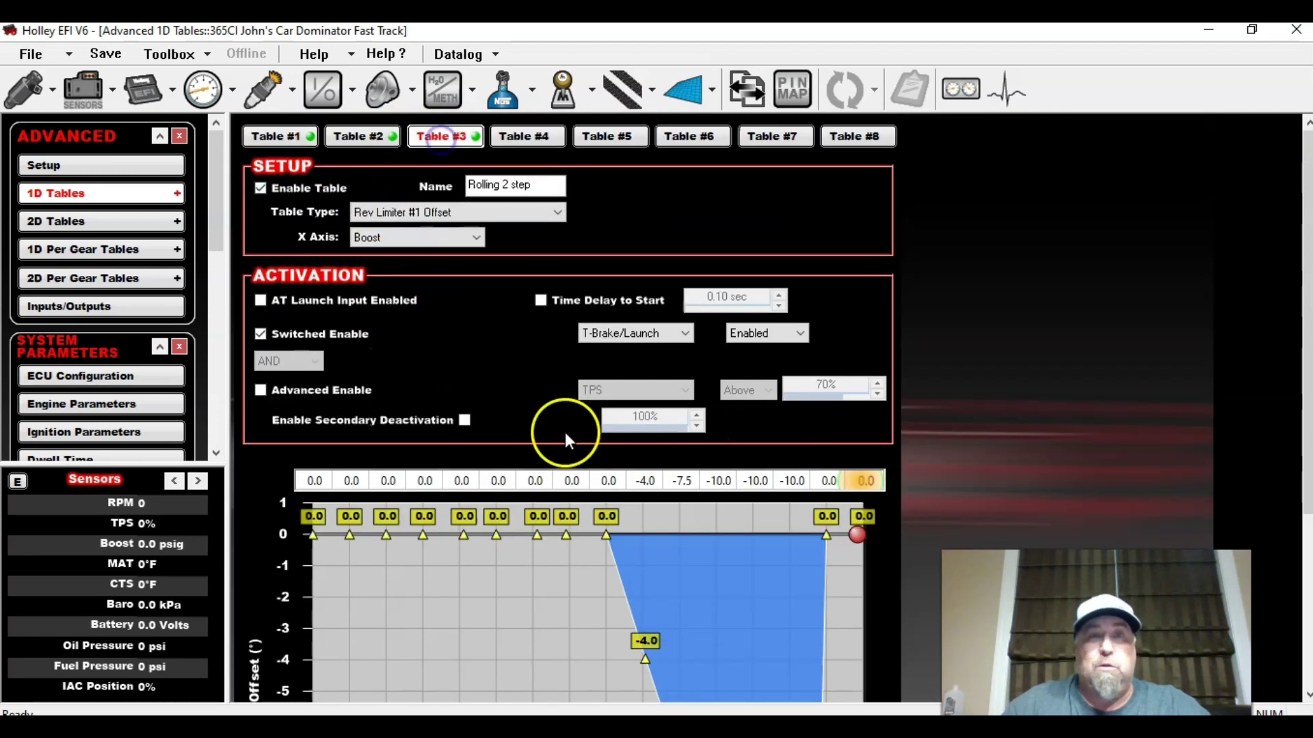
scroll(775, 667, "down", 8)
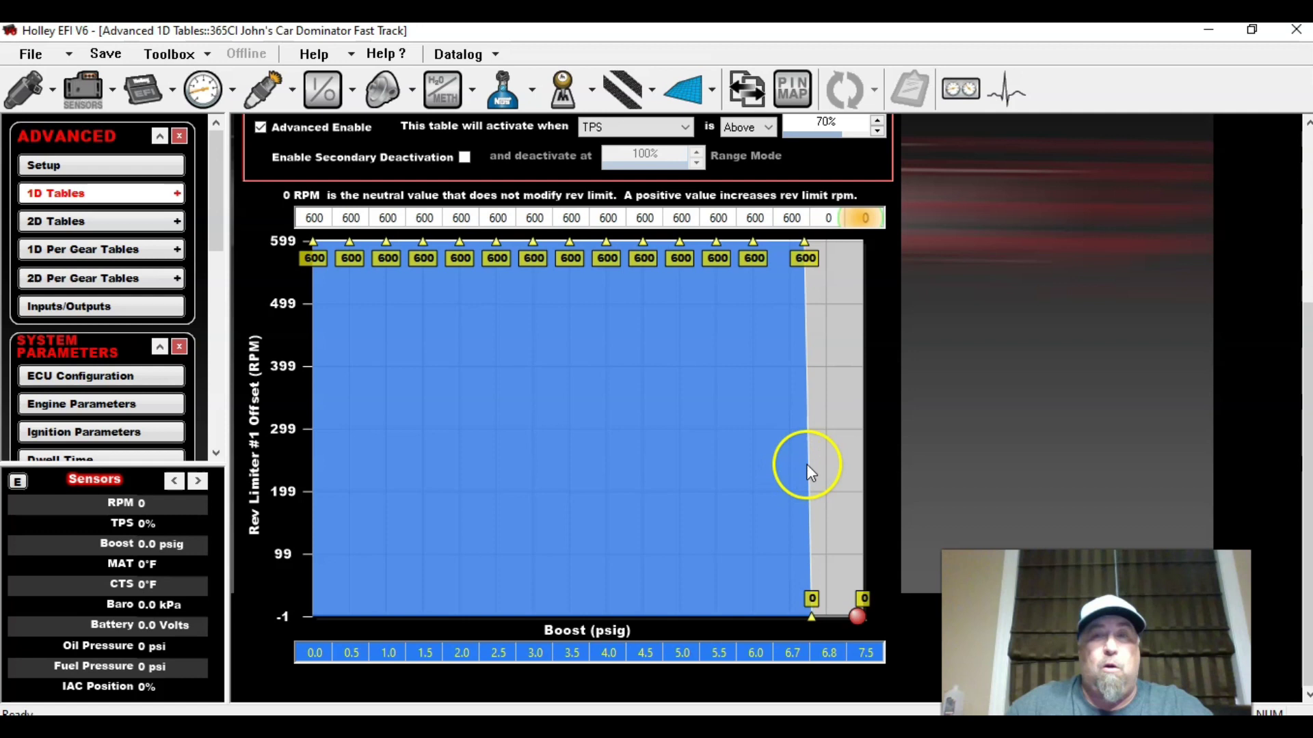
left_click(106, 53)
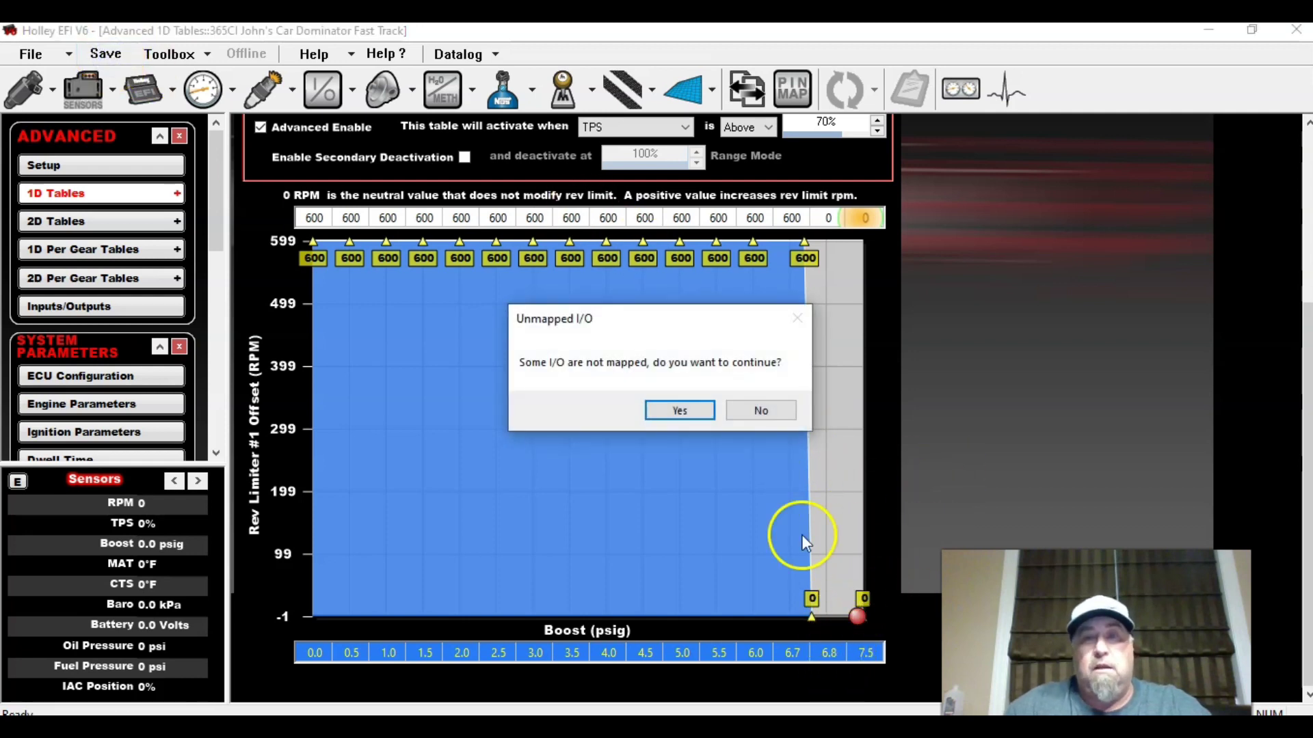
left_click(680, 411)
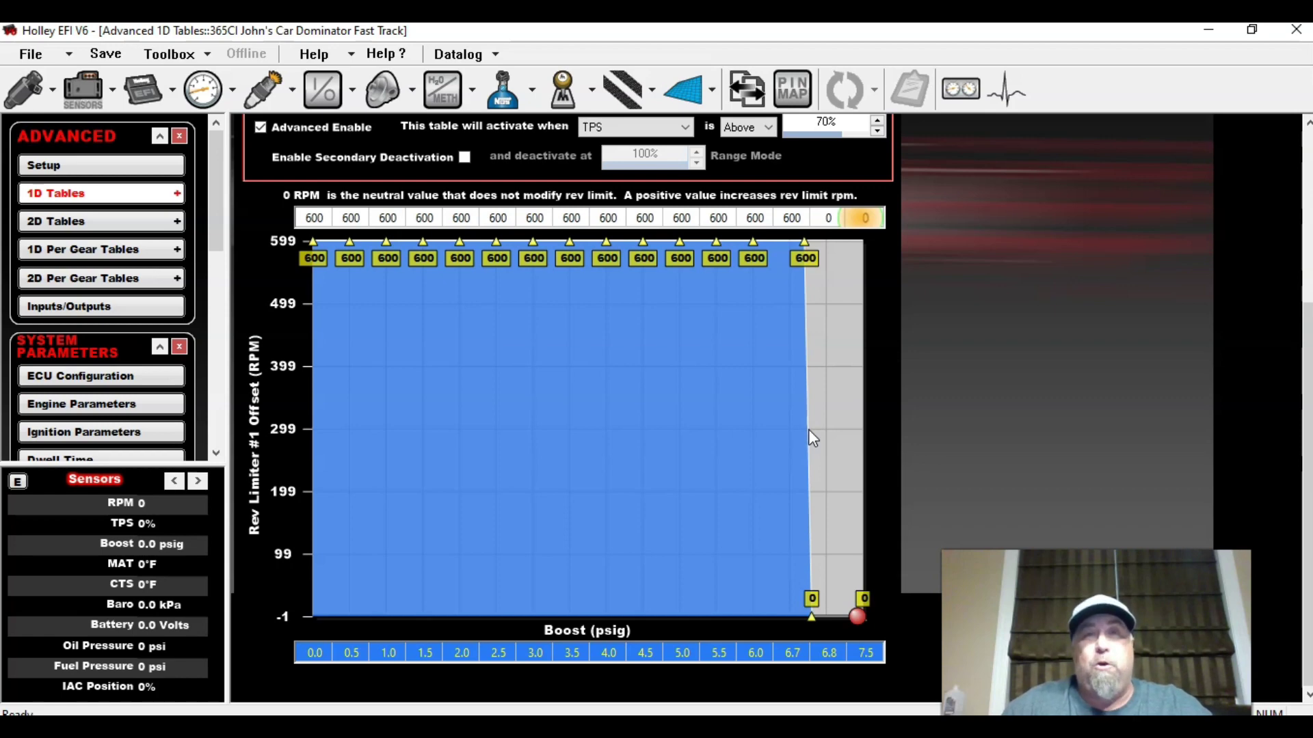
scroll(749, 411, "up", 4)
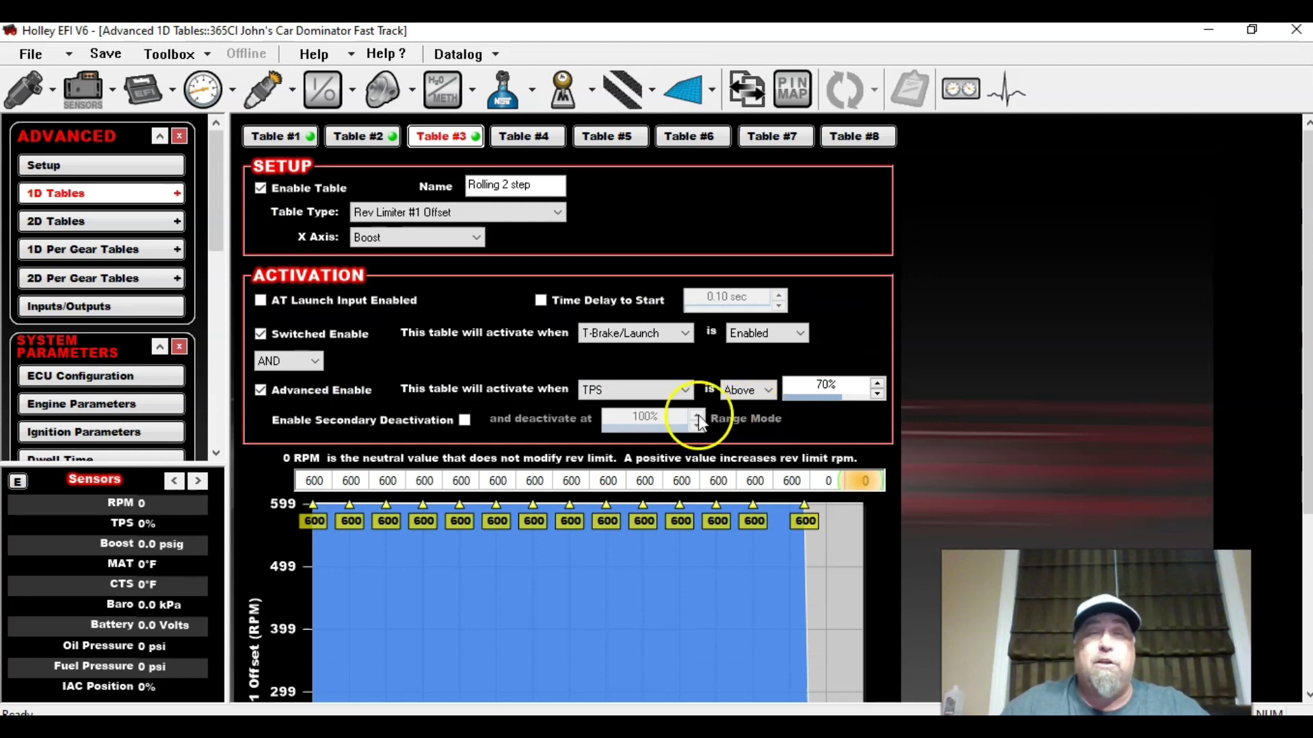
left_click(488, 47)
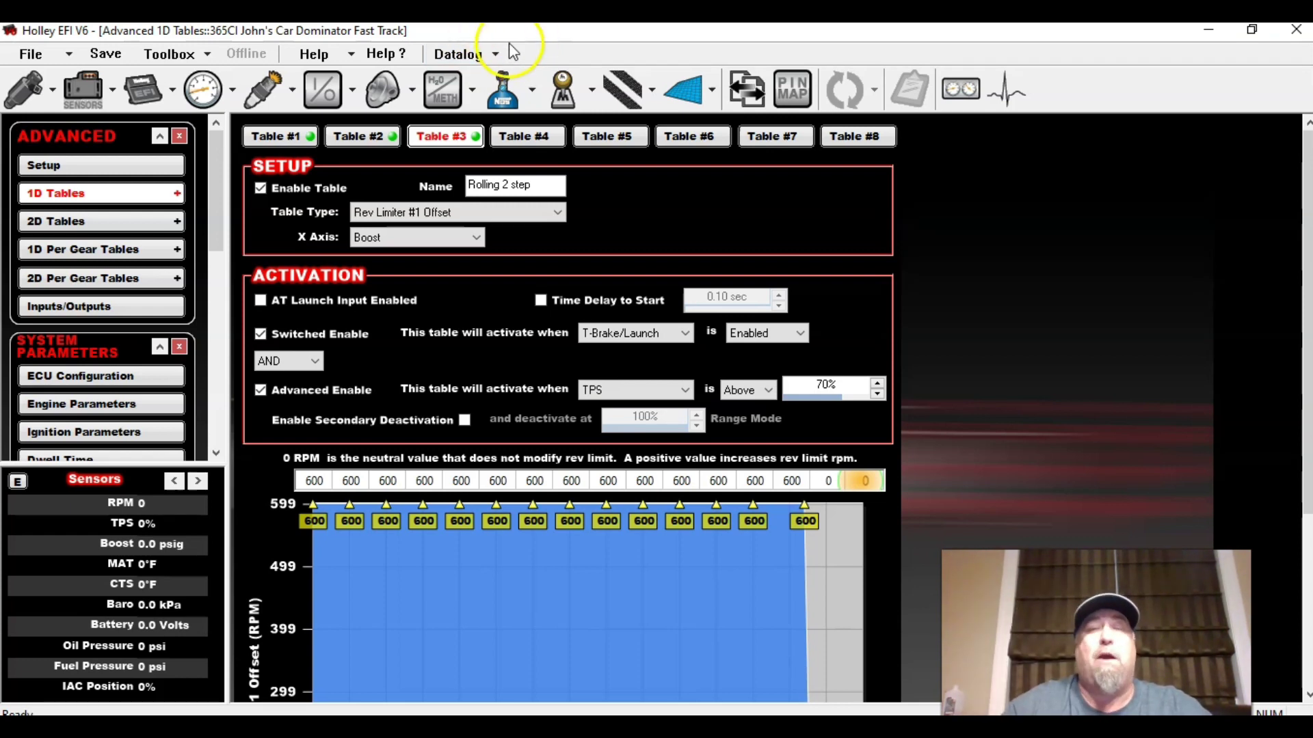